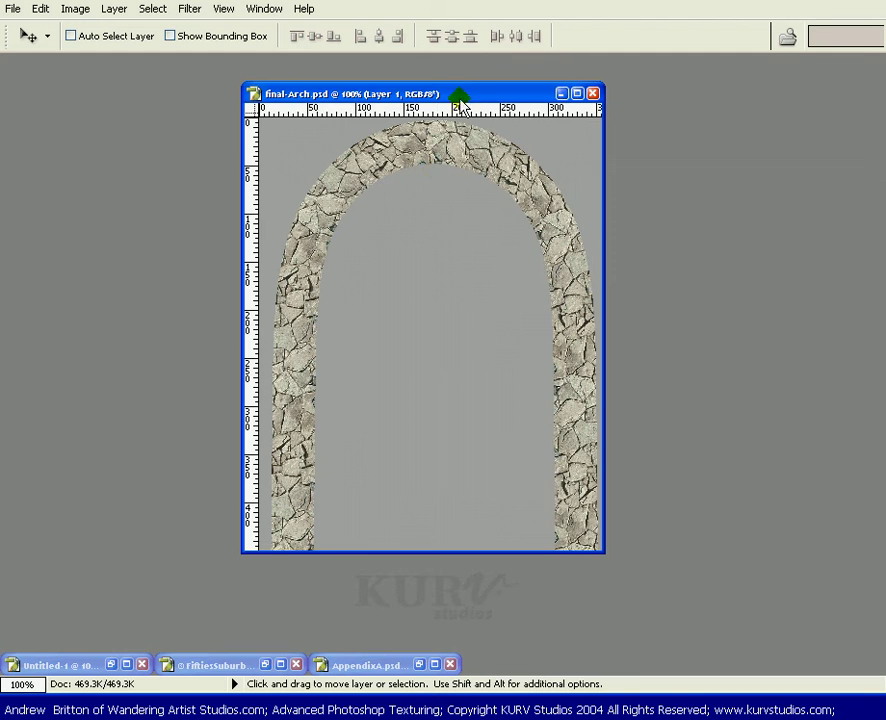
- Minimize final-Arch.psd and restore FiftiesSuburbanRockface.jpg and AppendixA.psd, arranging their windows so both images are accessible
left_click_drag(458, 93, 467, 100)
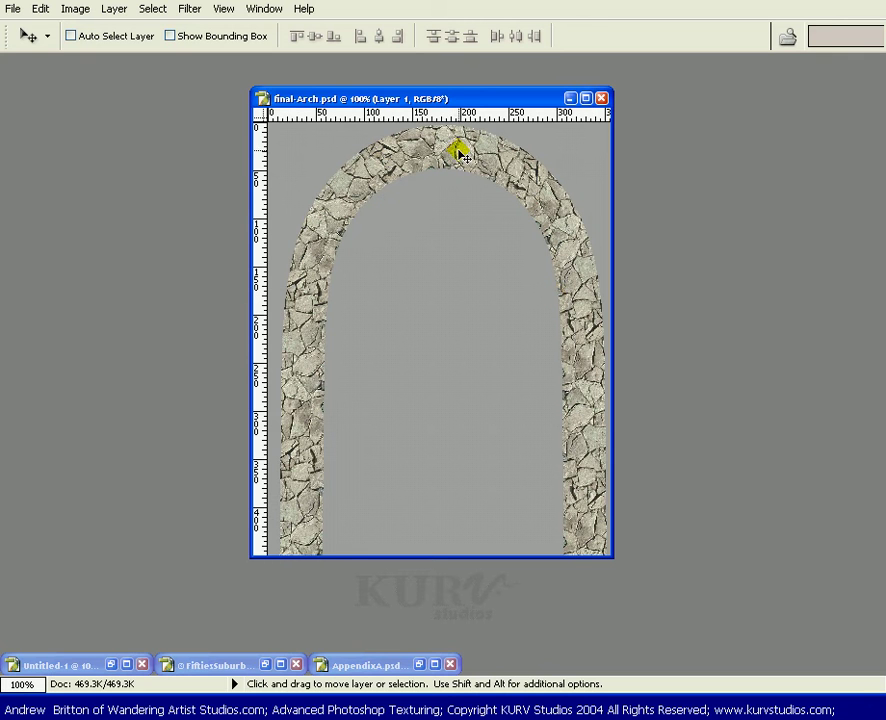
left_click(569, 98)
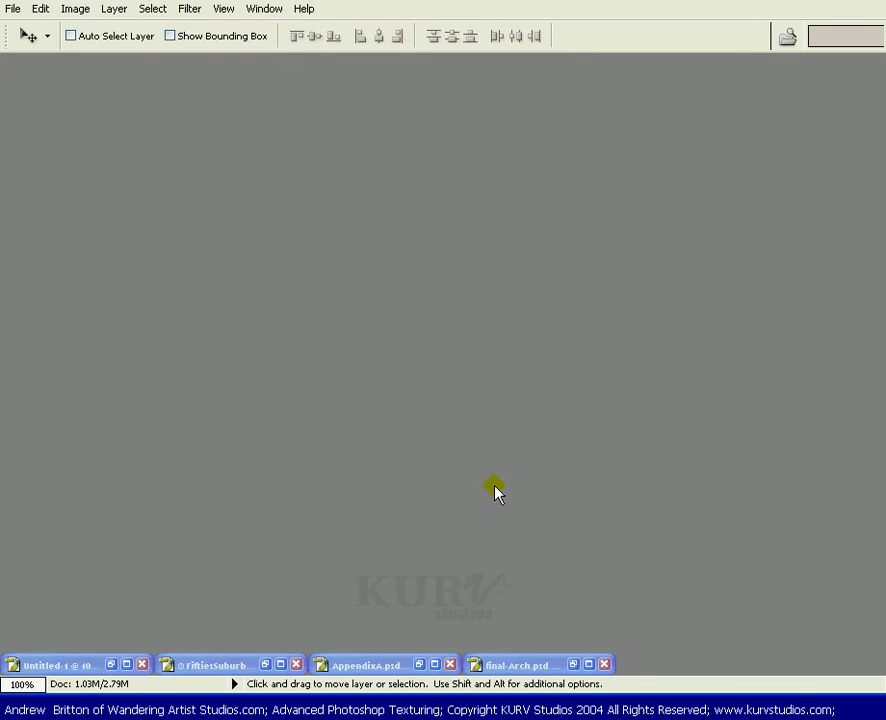
left_click(265, 664)
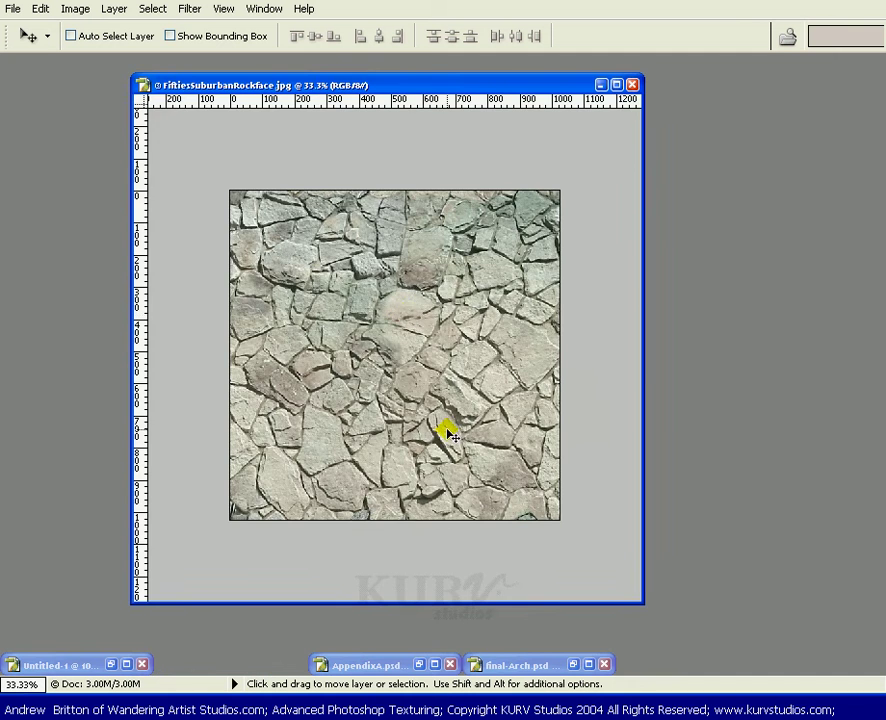
left_click_drag(406, 82, 594, 62)
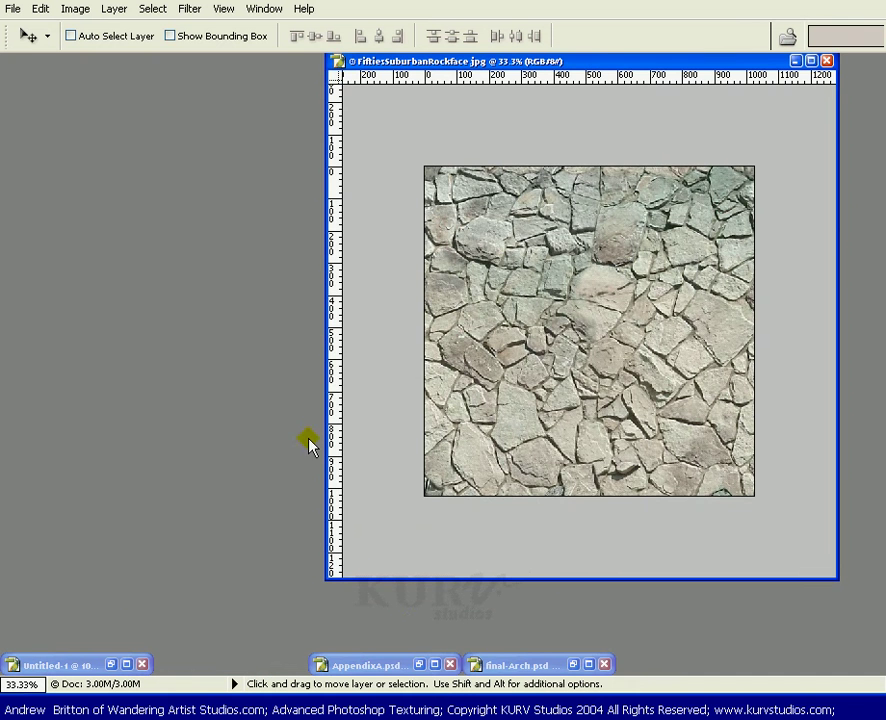
left_click(419, 664)
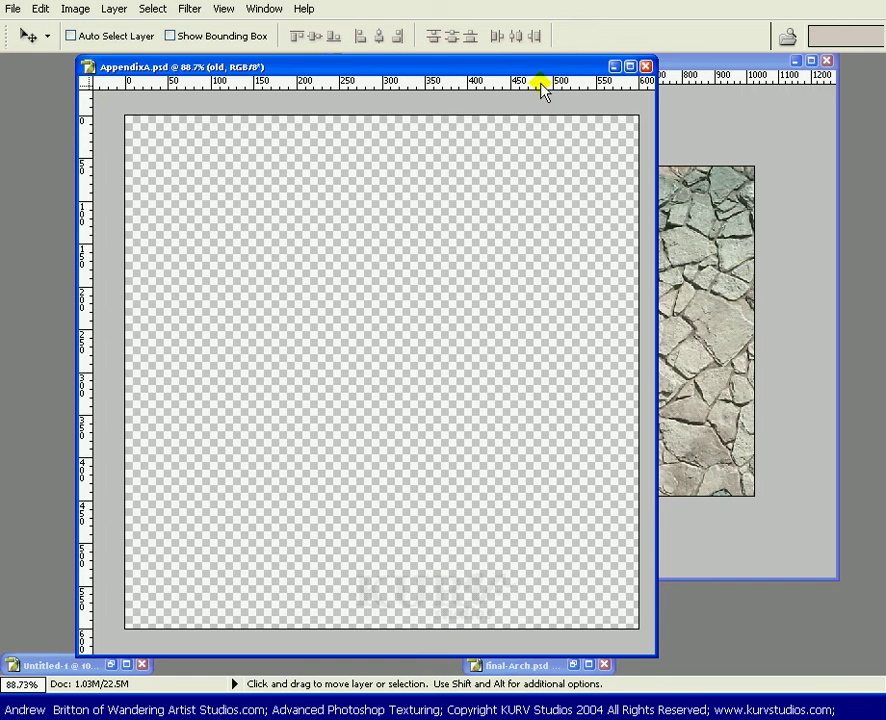
left_click_drag(541, 72, 505, 68)
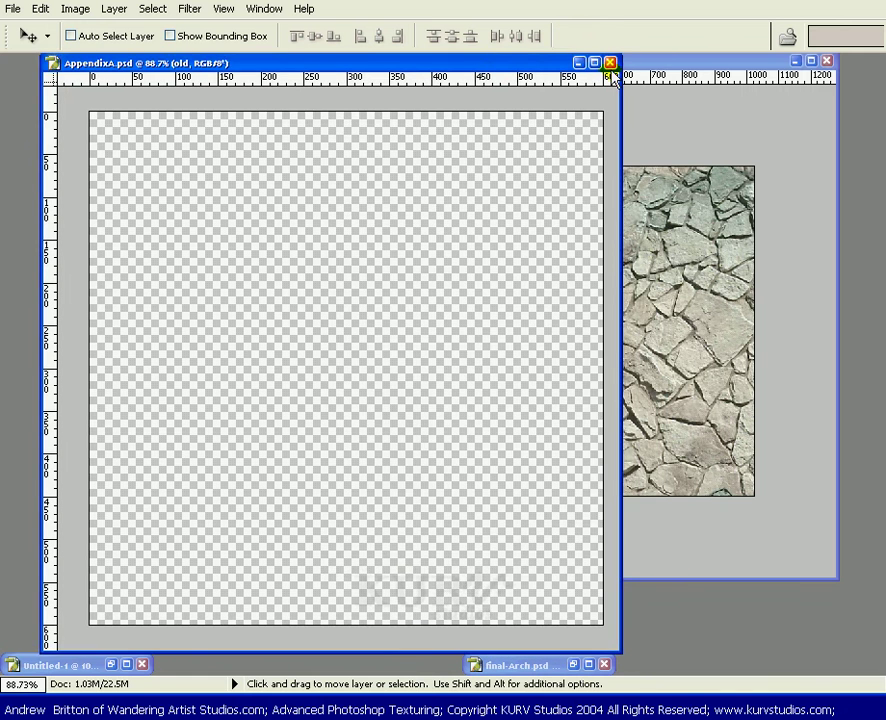
- Copy the FiftiesSuburbanRockface.jpg image into AppendixA.psd as a new layer, and minimize the source image
left_click(700, 62)
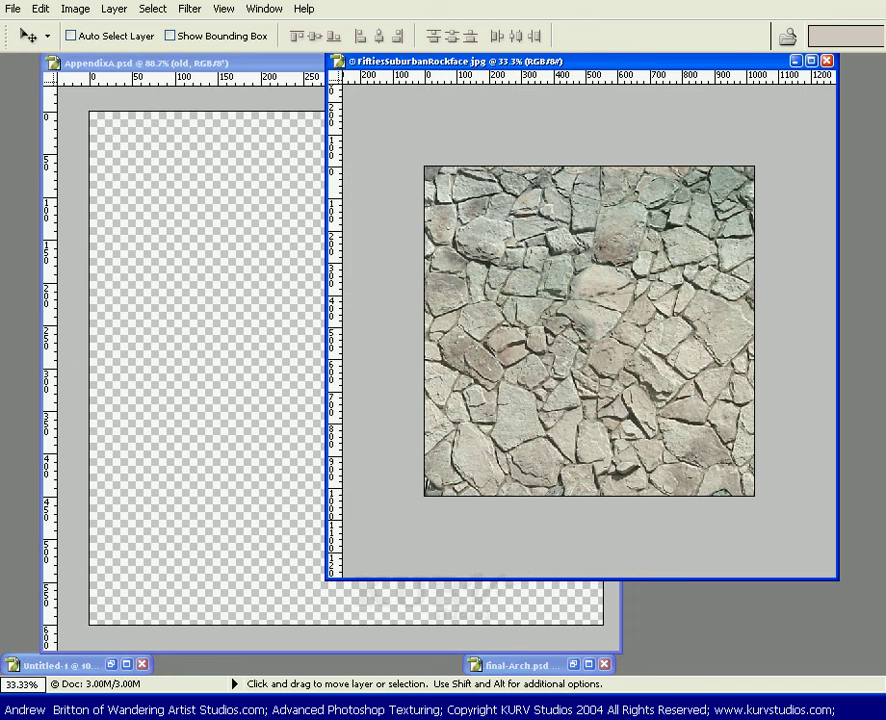
left_click_drag(542, 146, 200, 415)
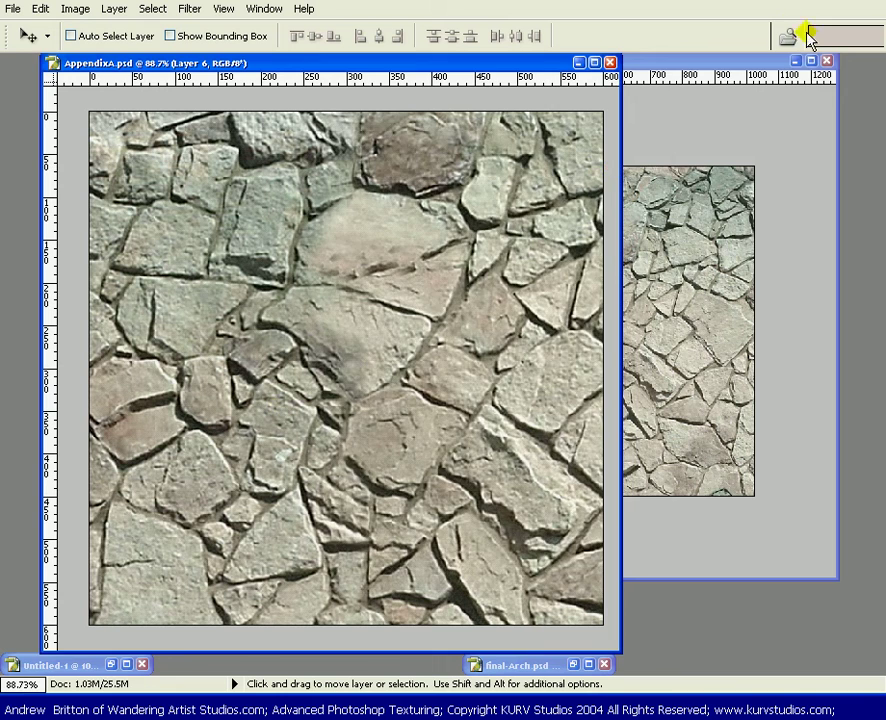
left_click(782, 63)
left_click(796, 61)
left_click_drag(410, 64, 430, 62)
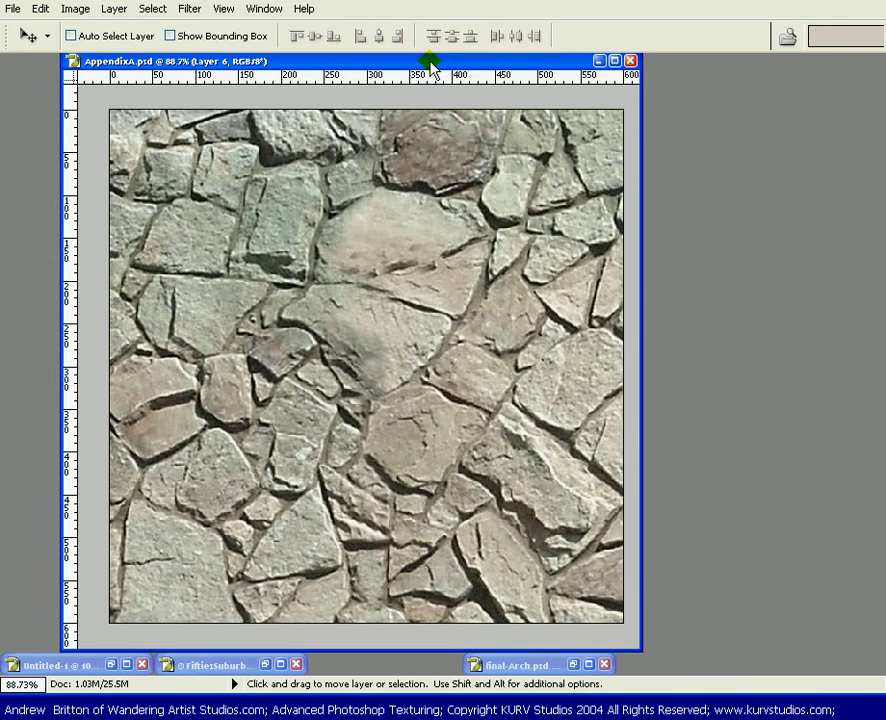
- Scale the stone layer down proportionally to about 195 px square and place it at the canvas's lower left, about 50 px from the left edge
key("ctrl+minus")
key("ctrl+minus")
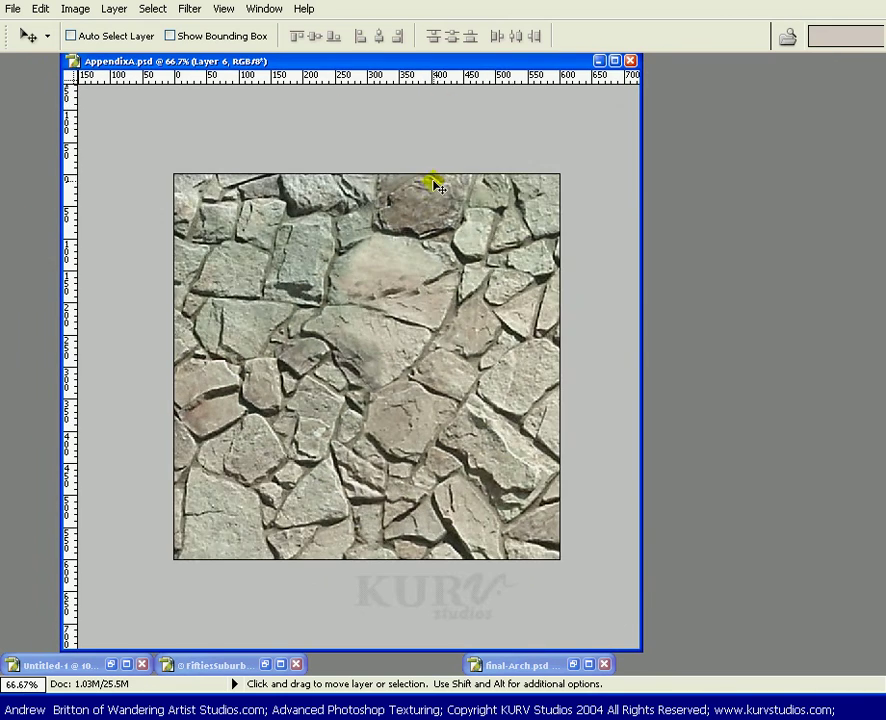
key("ctrl+t")
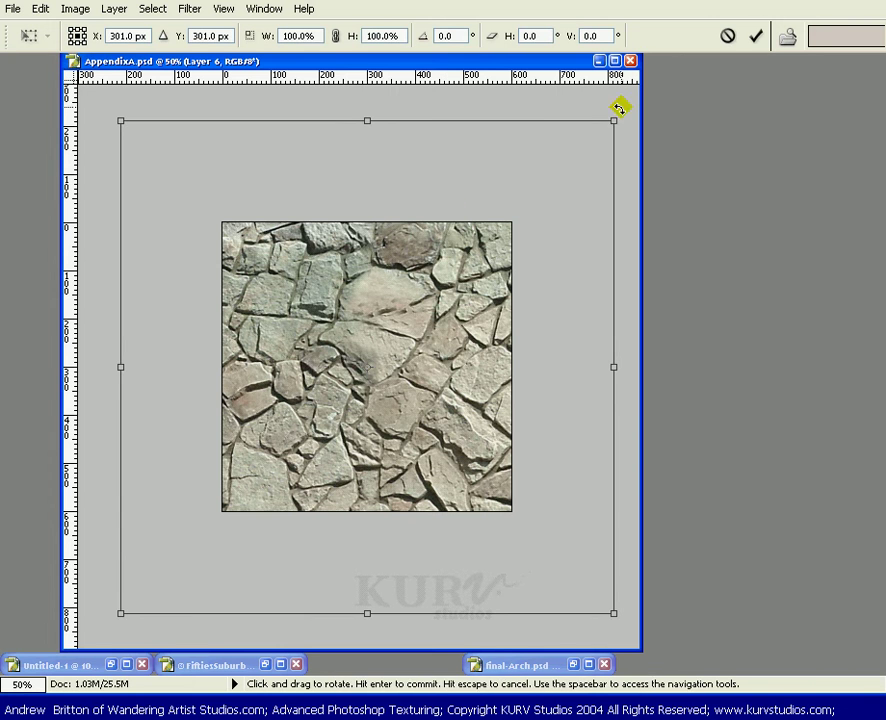
left_click_drag(611, 122, 423, 349)
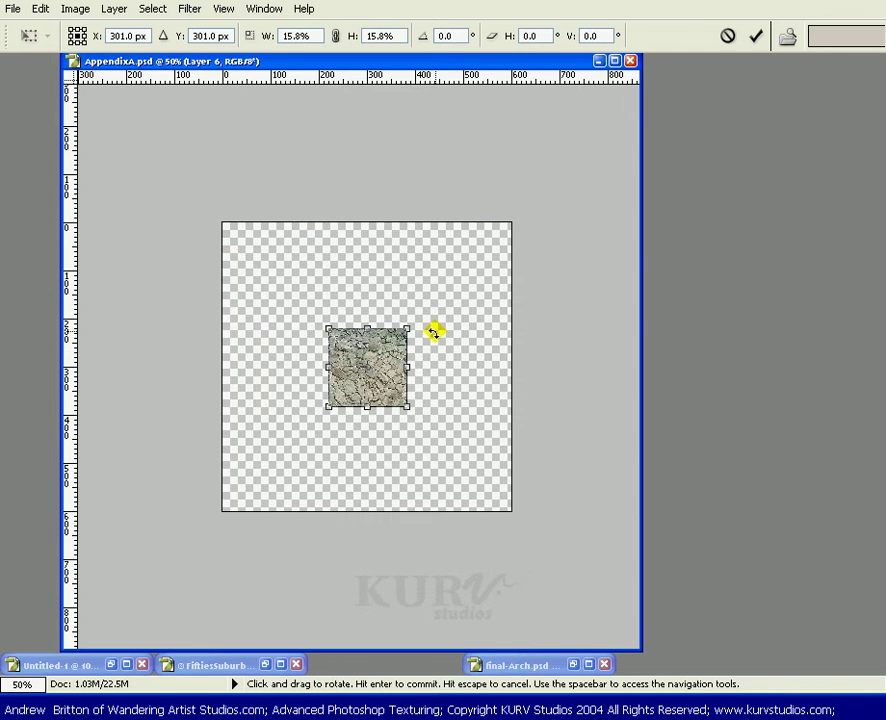
scroll(435, 332, "up", 4)
scroll(436, 332, "up", 3)
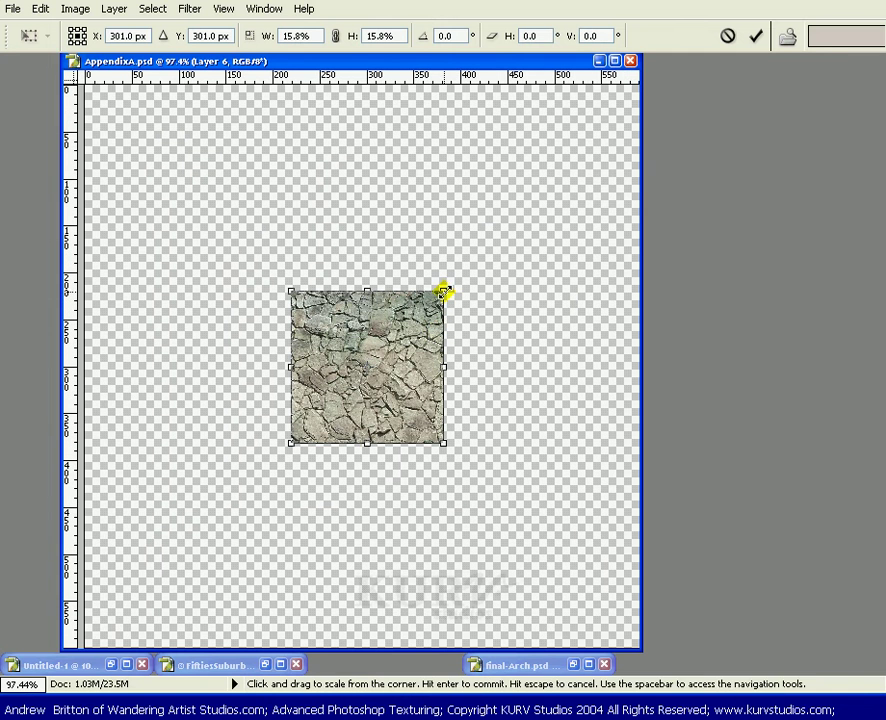
left_click_drag(445, 291, 448, 288)
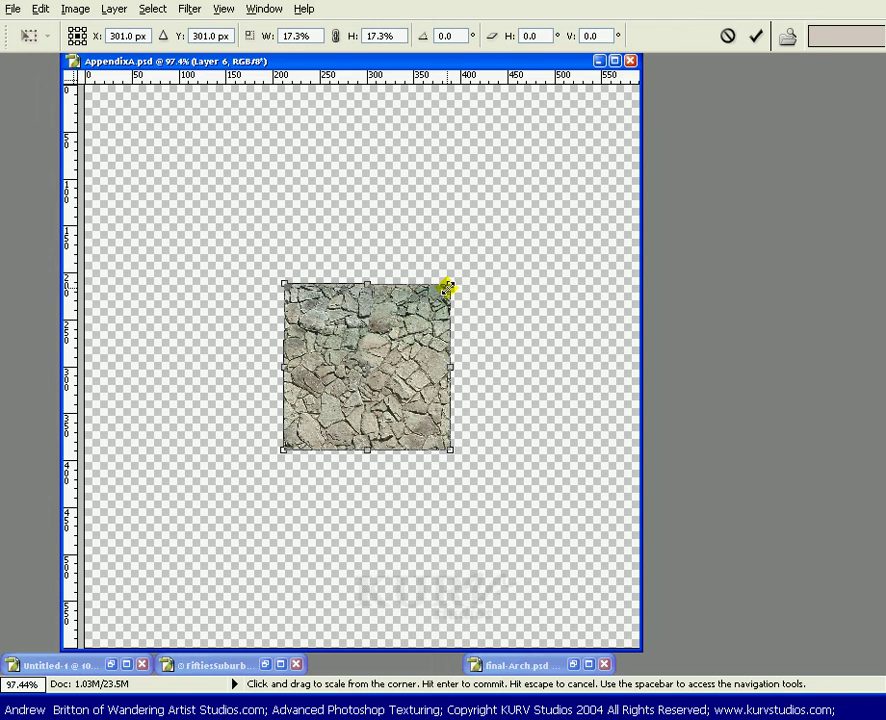
left_click_drag(409, 333, 258, 531)
left_click_drag(295, 481, 313, 464)
key("Return")
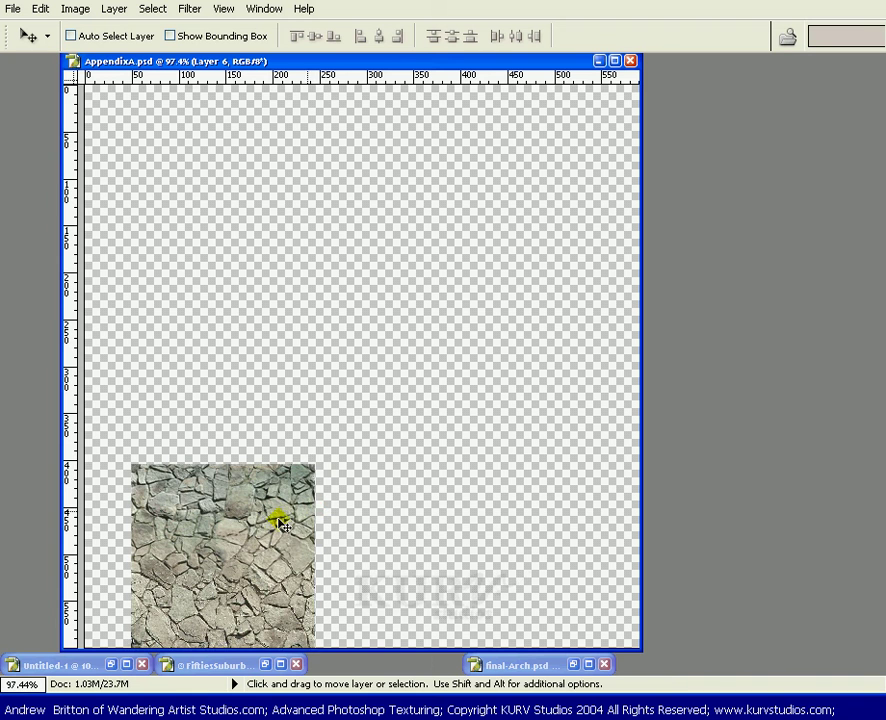
- Duplicate the stone tile twice toward the right to form a row of three, and merge the three linked layers
left_click_drag(265, 535, 446, 539)
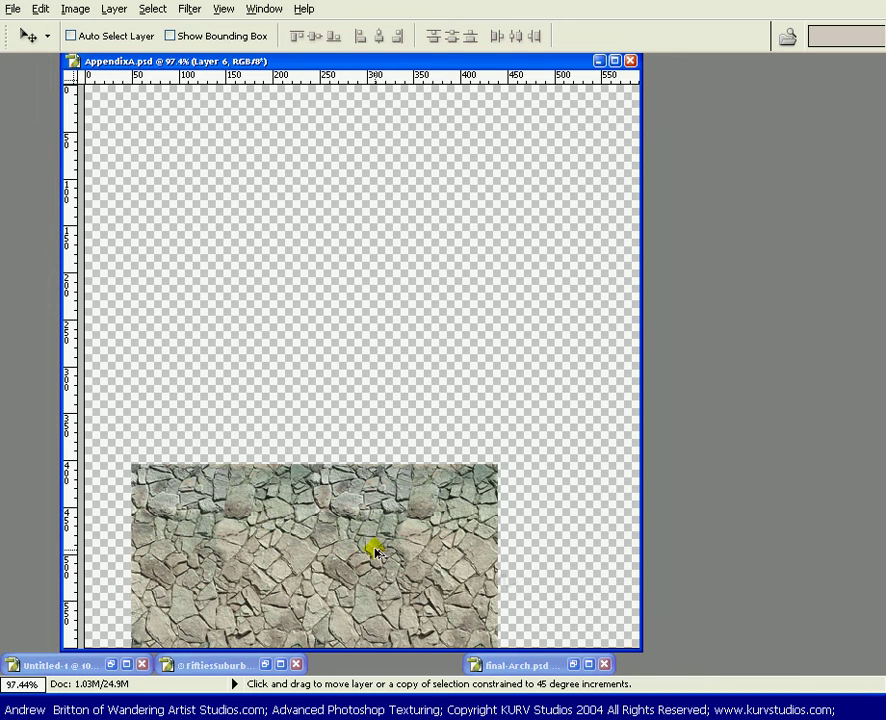
mouse_move(328, 575)
left_mouse_down()
mouse_move(530, 560)
mouse_move(512, 566)
left_mouse_up()
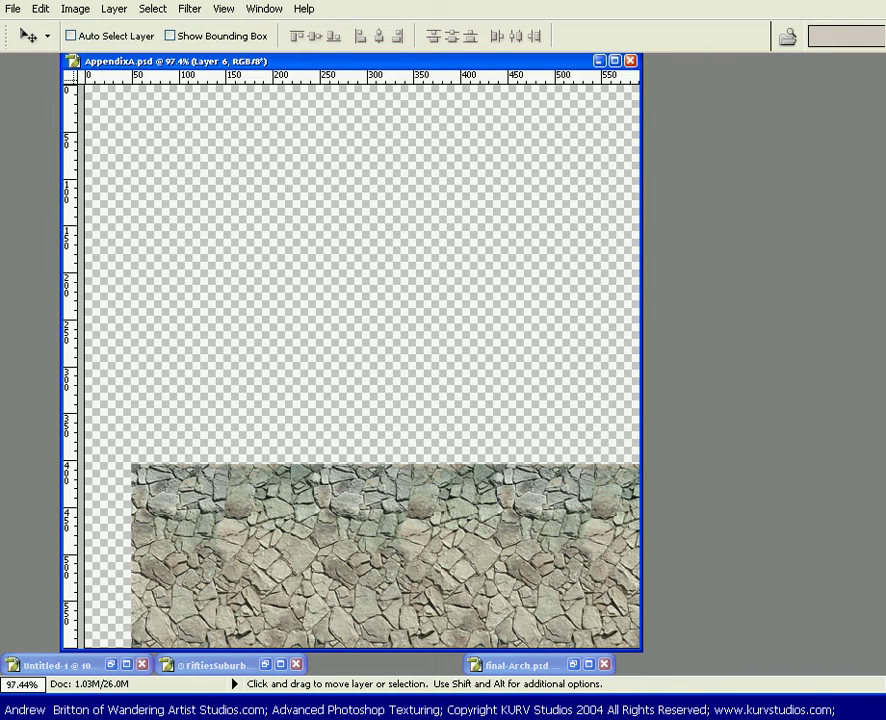
left_click_drag(837, 106, 722, 62)
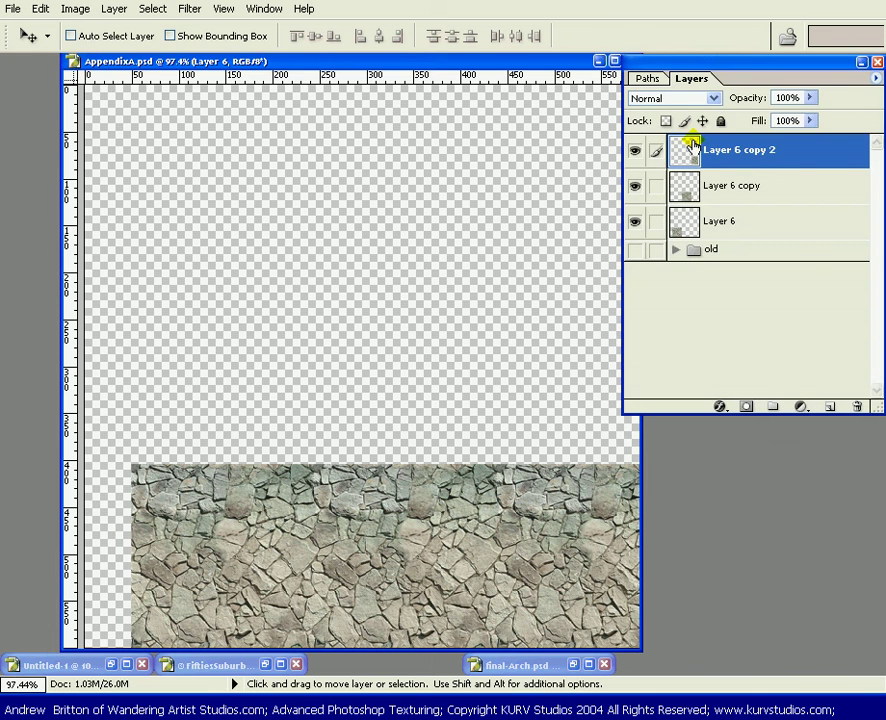
left_click_drag(515, 64, 481, 68)
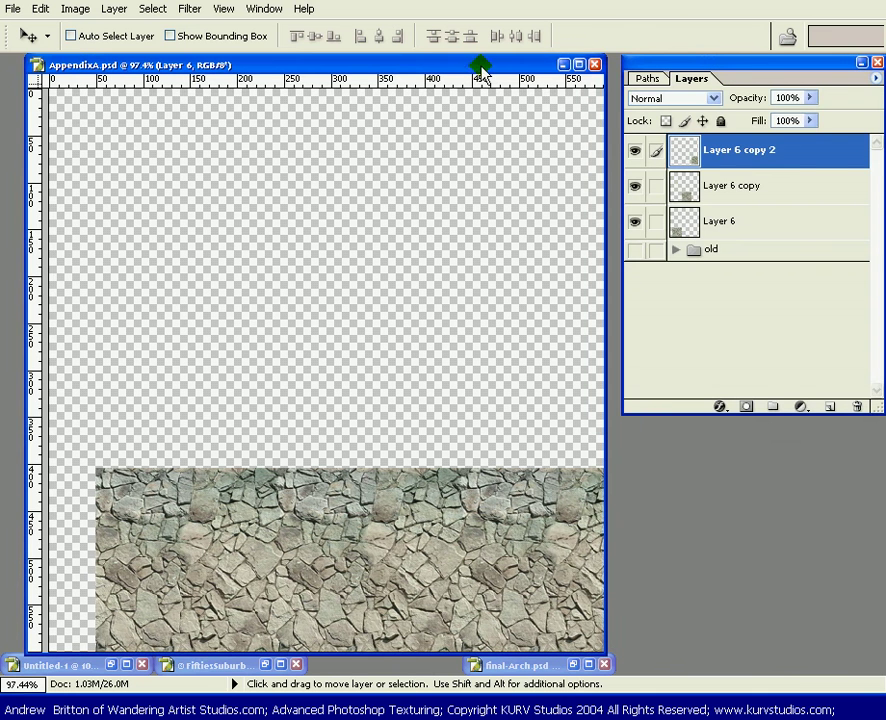
left_click(656, 186)
left_click(657, 220)
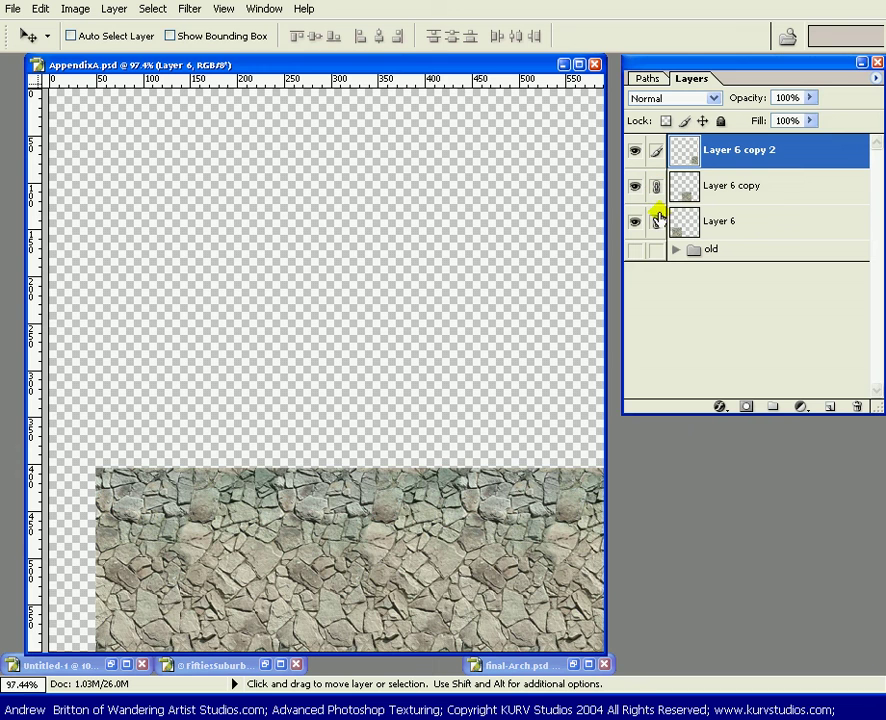
left_click(774, 150)
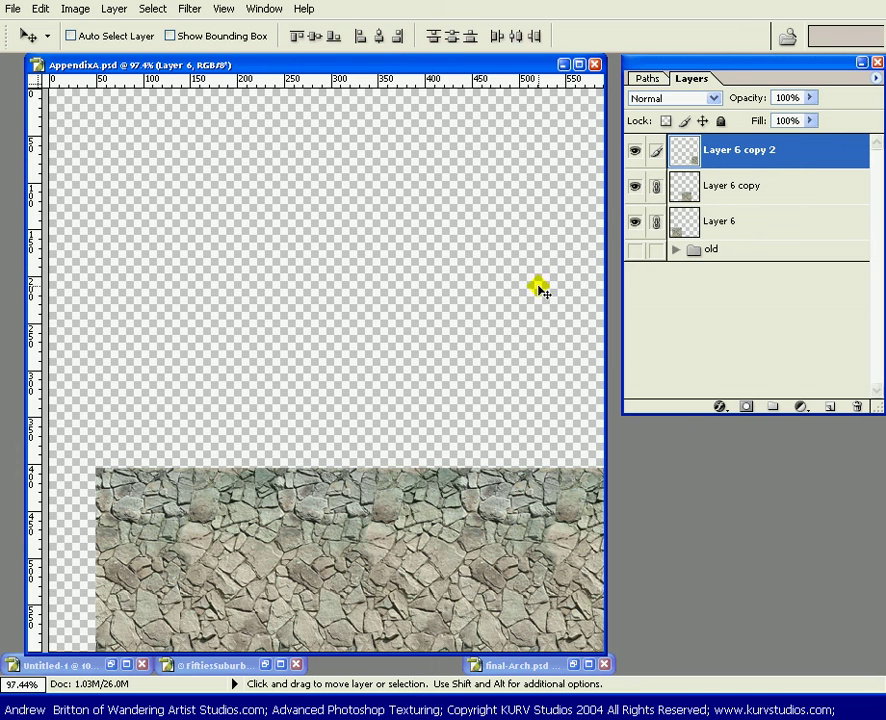
key("ctrl+e")
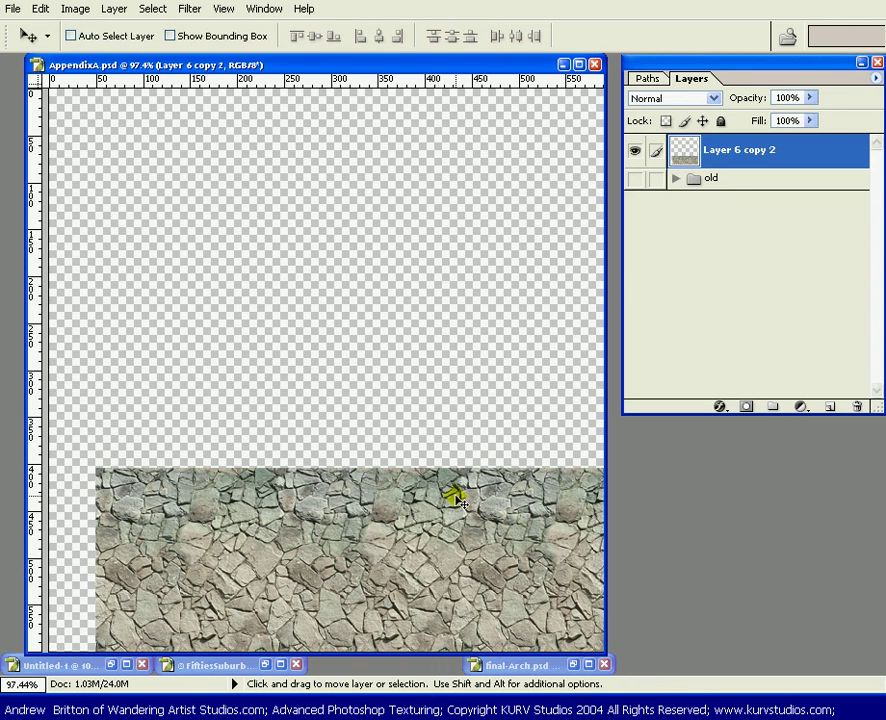
- Duplicate the merged stone row upward twice, stacking the copies edge to edge into three rows
left_click(435, 555)
left_click_drag(435, 555, 413, 372)
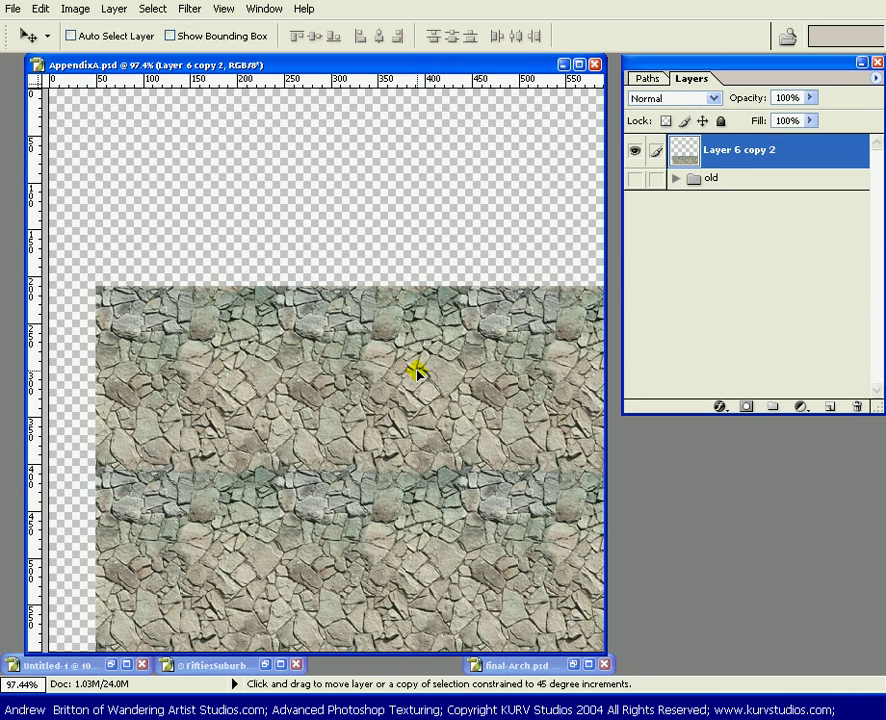
key("Up")
key("Up")
key("Up")
key("Up")
key("ctrl+j")
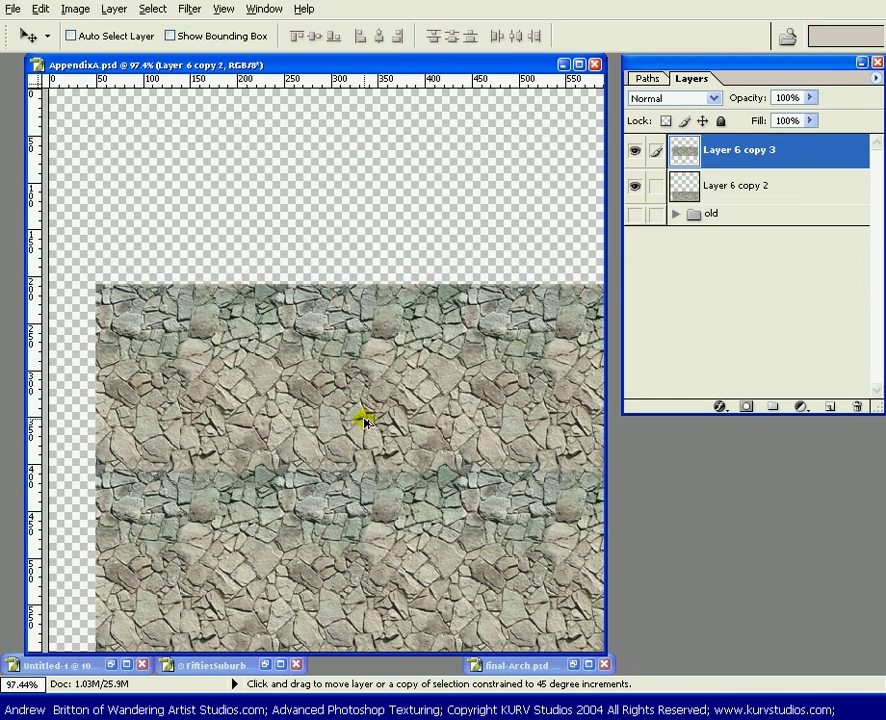
left_click_drag(366, 420, 358, 238)
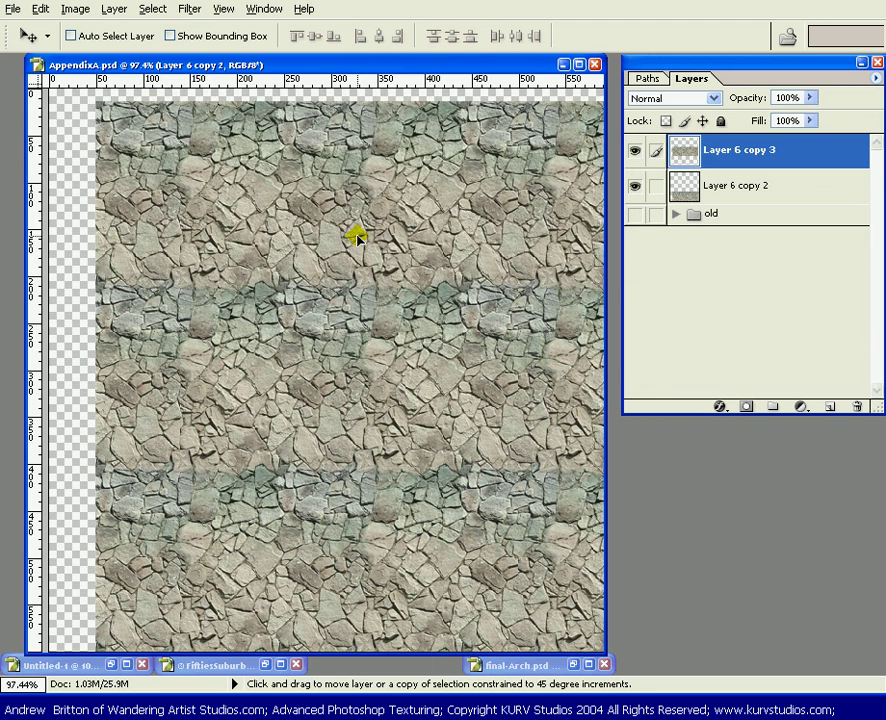
key("ctrl+j")
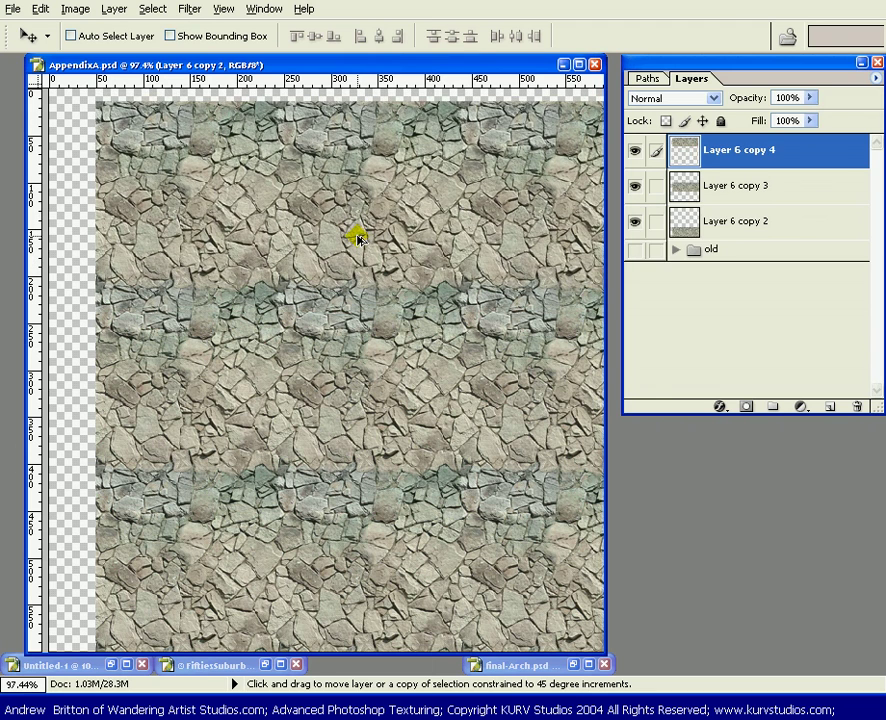
- Link the three stone row layers and merge them into one layer
left_click(656, 186)
left_click(653, 219)
key("ctrl+e")
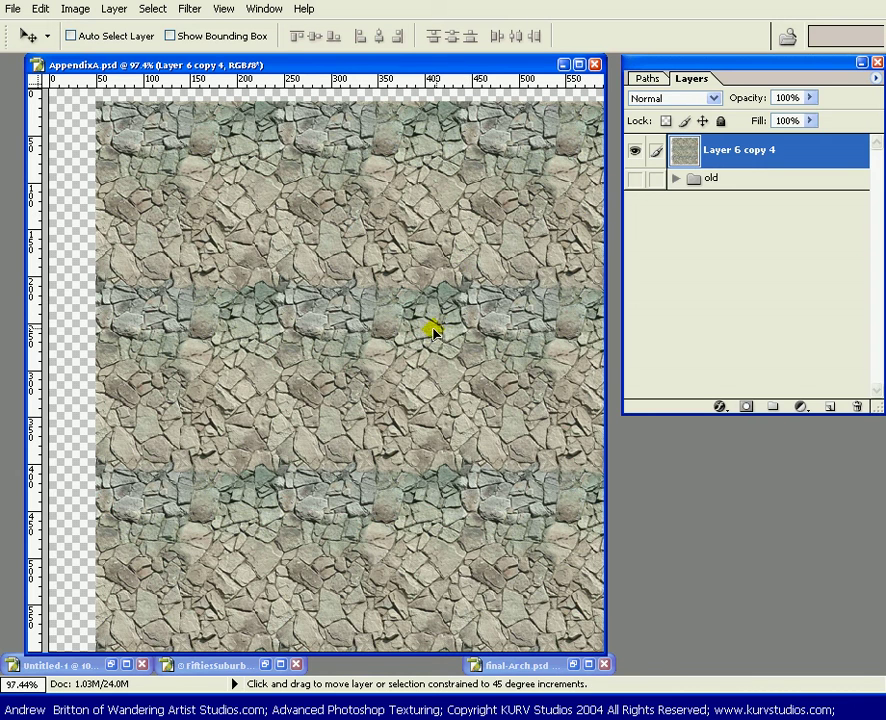
- Move the merged stone texture to center it over the whole canvas
left_click_drag(431, 330, 396, 321)
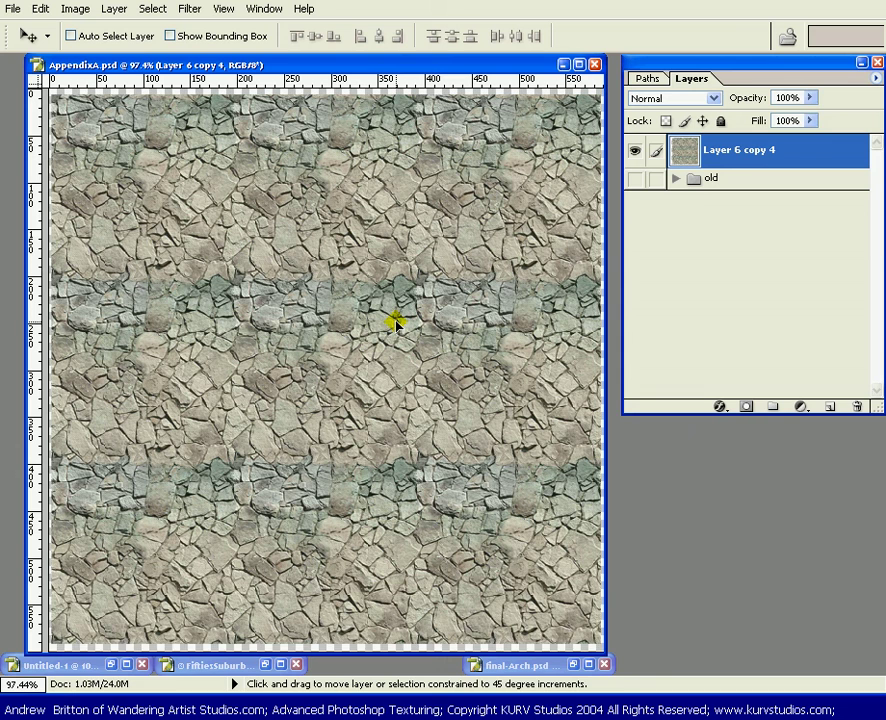
key("Down")
key("Down")
key("Down")
key("Down")
key("Down")
left_click_drag(396, 322, 396, 324)
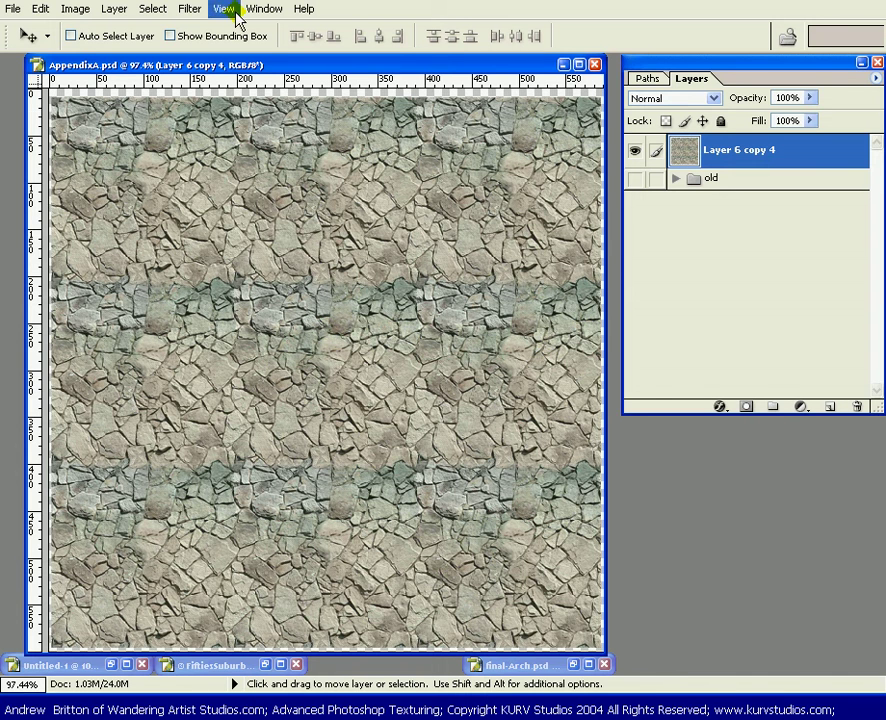
left_click(251, 199)
key("ctrl+apostrophe")
left_click(268, 292)
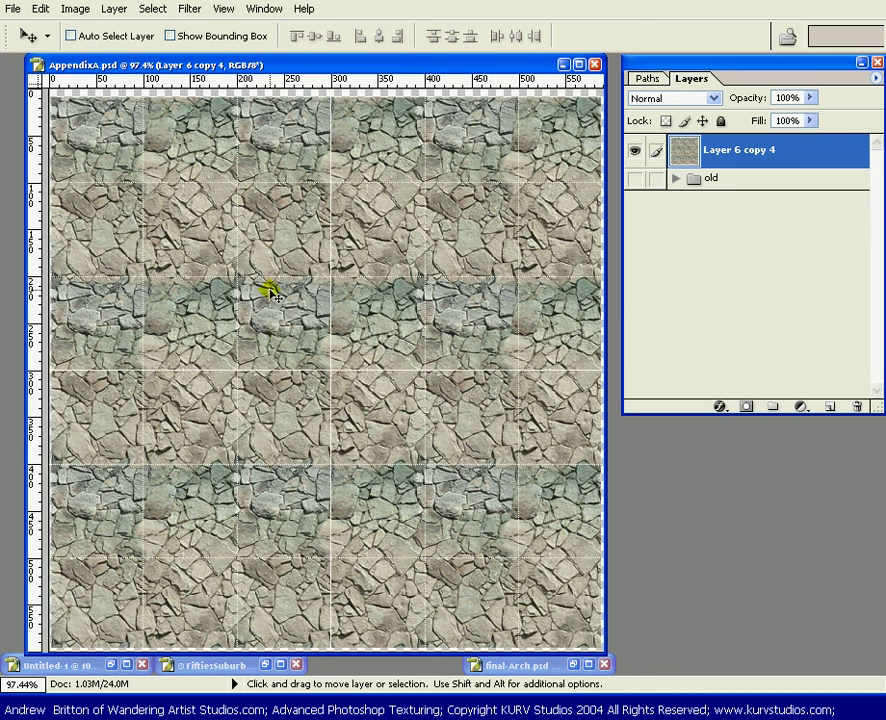
key("ctrl+apostrophe")
- Show the document's guides and clear all of them
key("ctrl+semicolon")
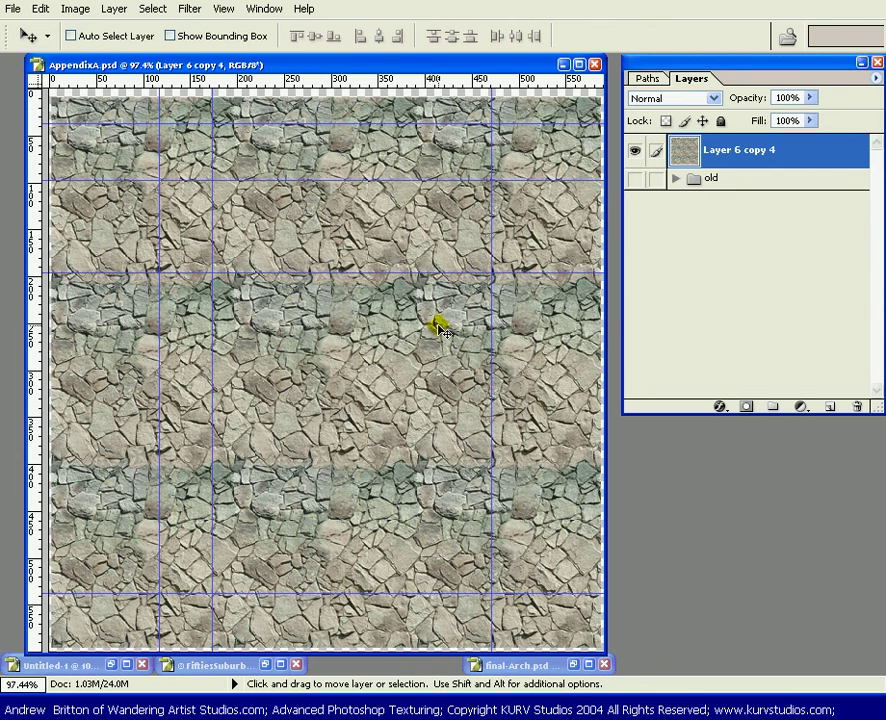
left_click(224, 9)
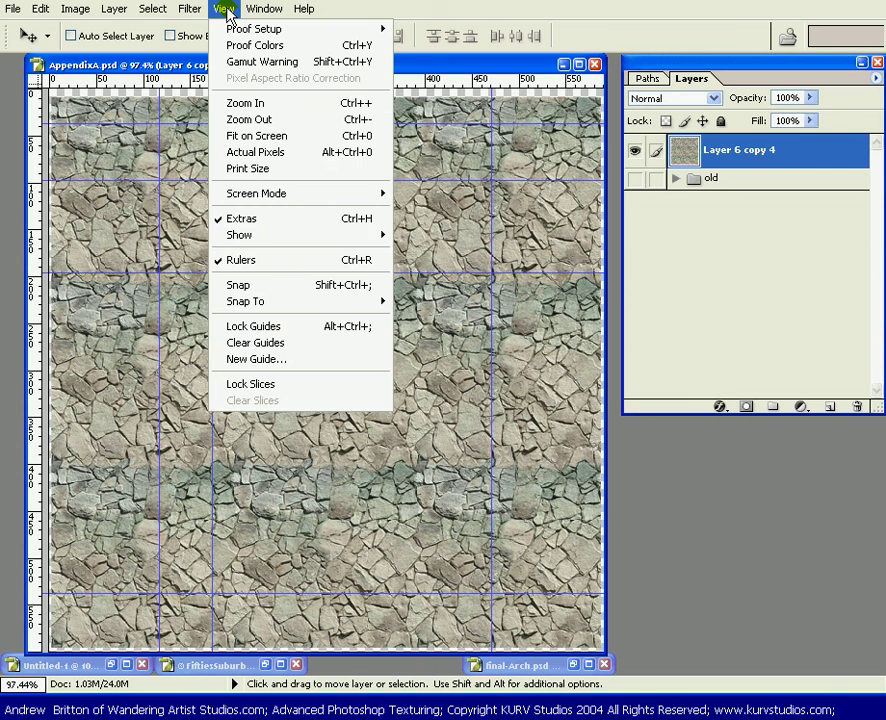
left_click(347, 343)
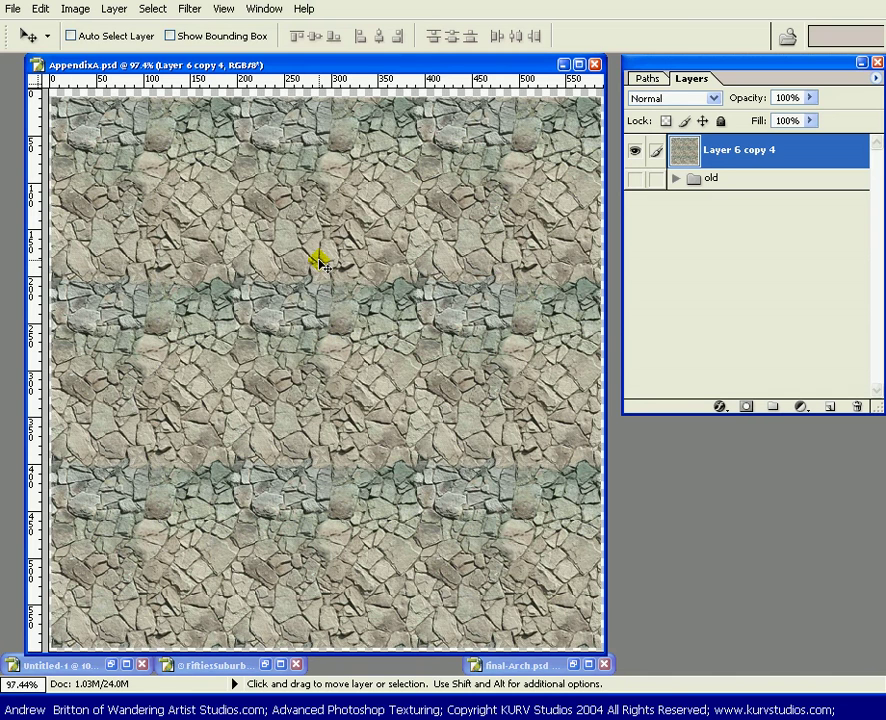
- Add a new empty layer above the merged stone texture layer
key("ctrl+shift+n")
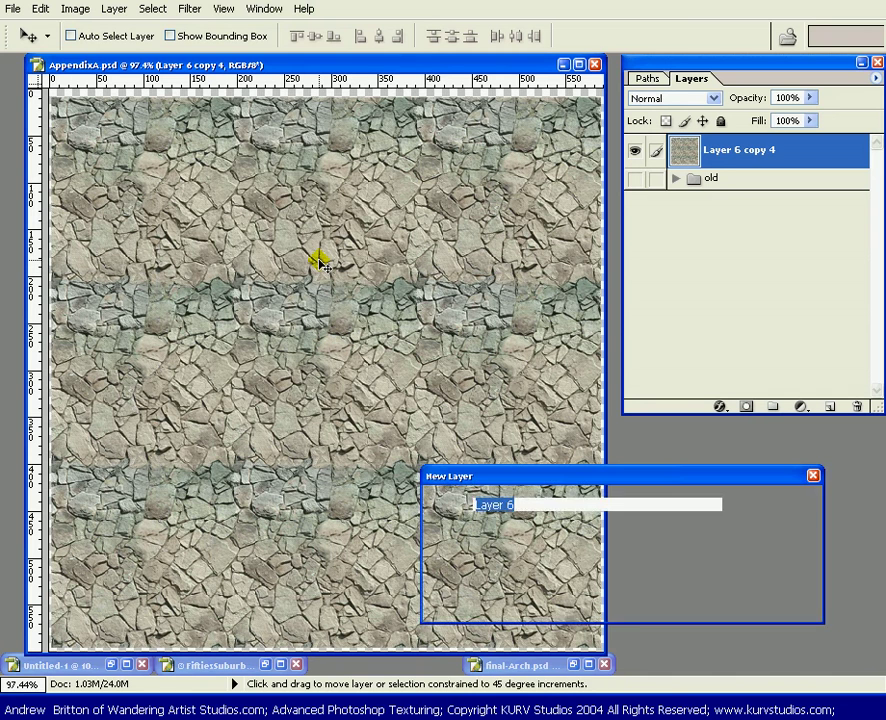
key("Return")
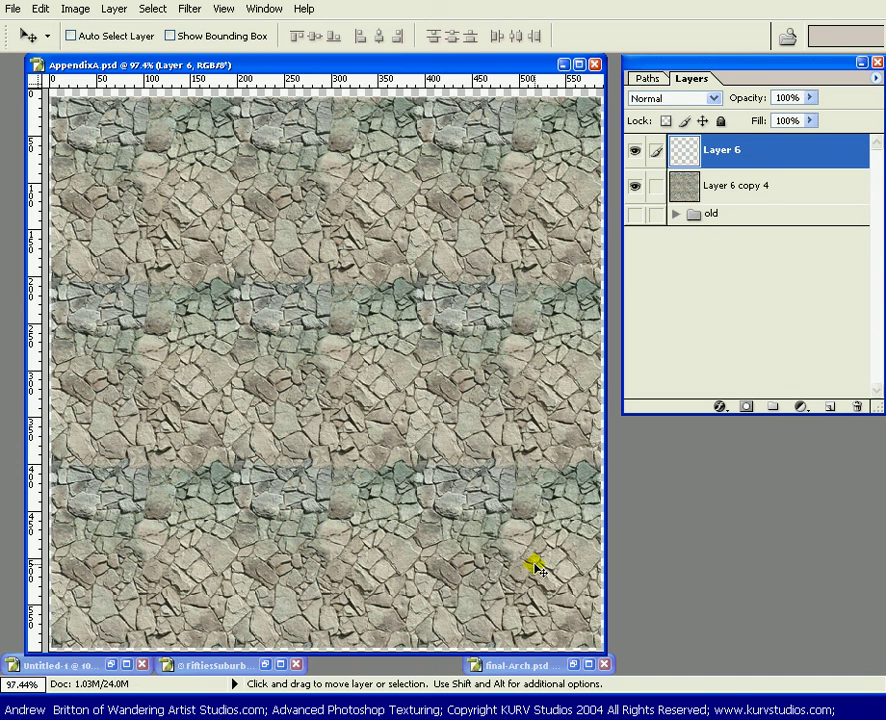
- Restore the final-Arch.psd window to examine the finished arch and minimize it again
left_click(572, 665)
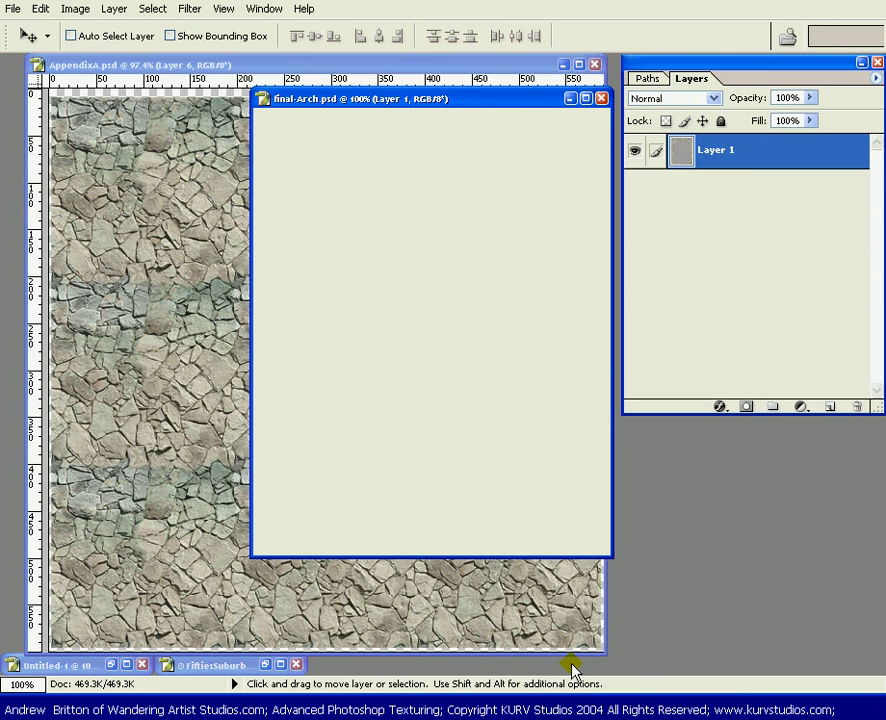
left_click(572, 98)
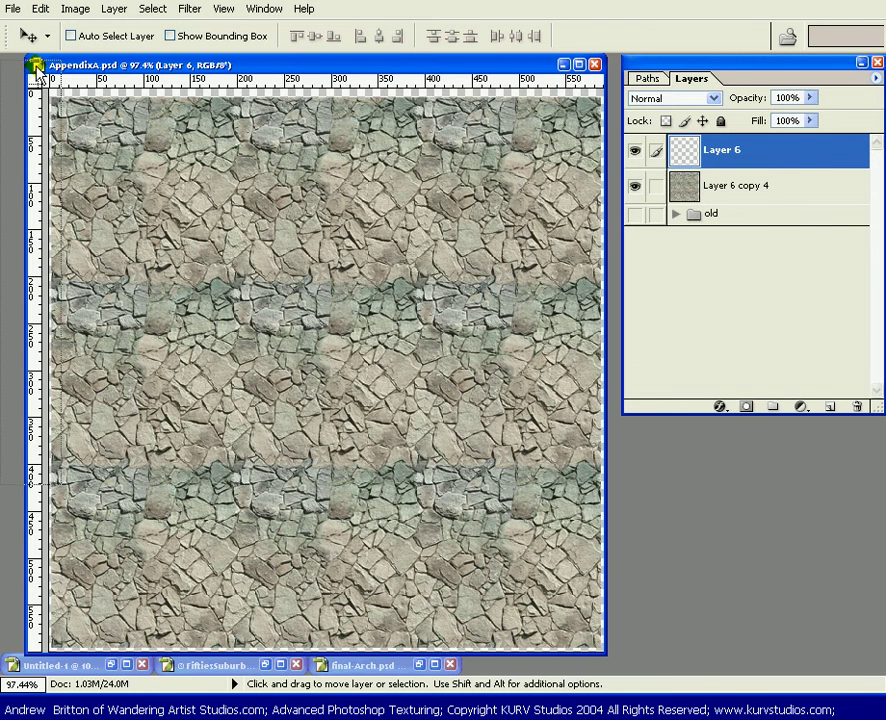
- Activate the Elliptical Marquee tool and shift the AppendixA.psd window clear of the toolbox
left_click(22, 106)
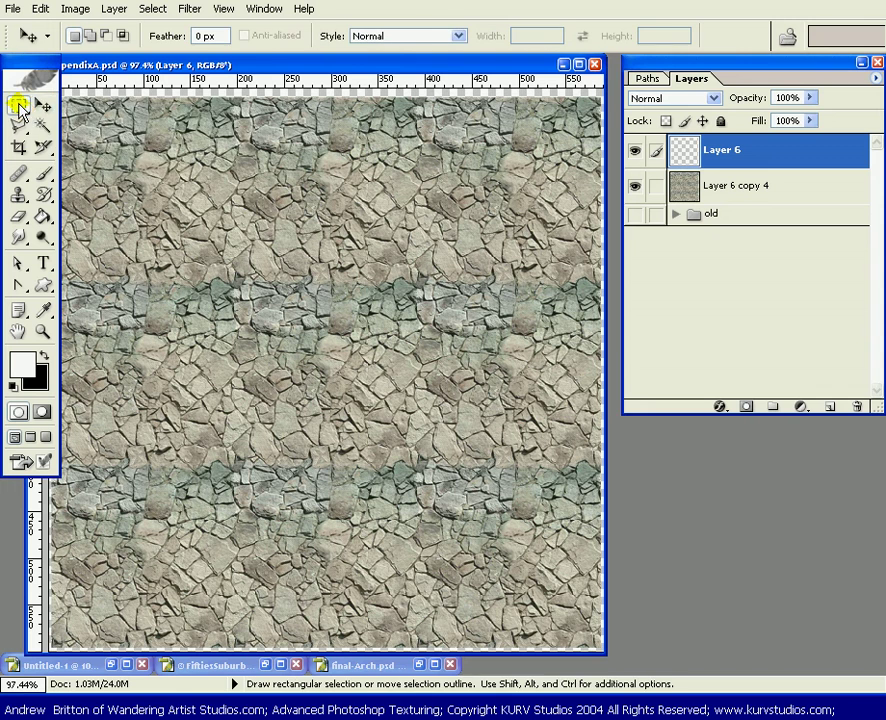
left_click(76, 122)
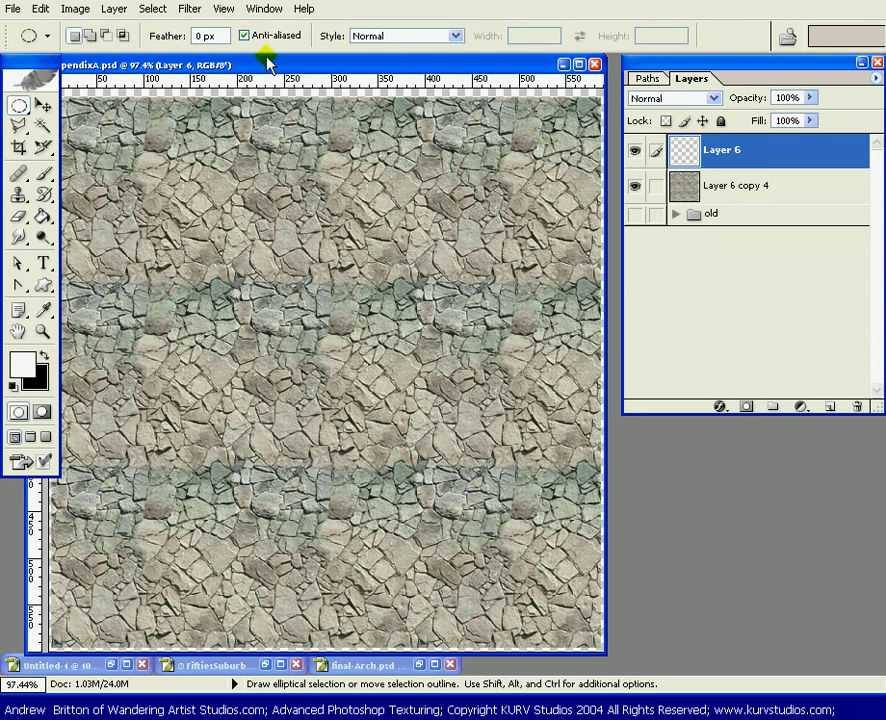
left_click_drag(267, 66, 287, 66)
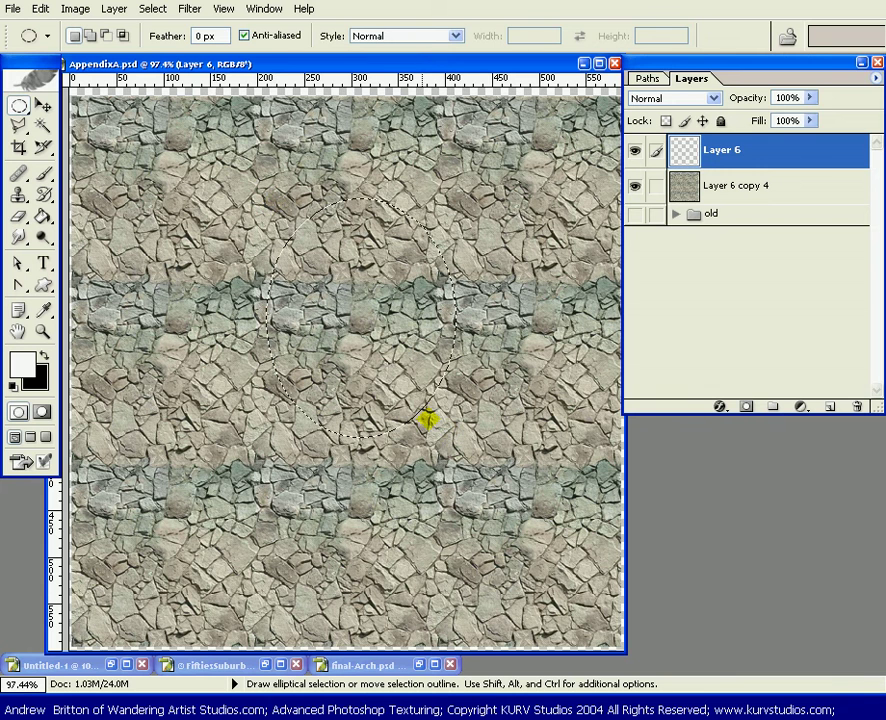
left_click_drag(447, 418, 257, 180)
left_click_drag(353, 357, 347, 340)
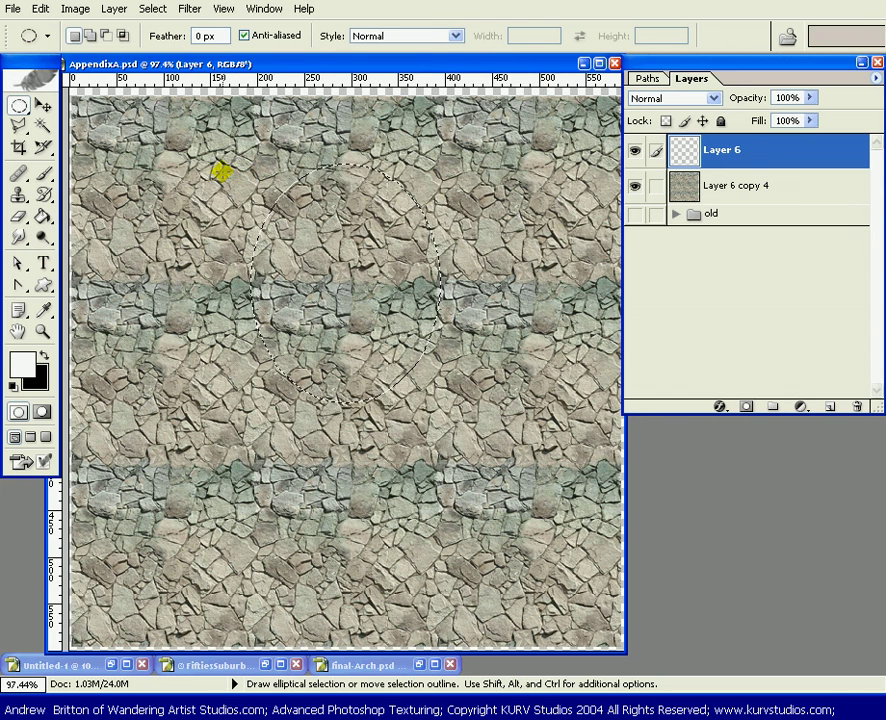
left_click(220, 173)
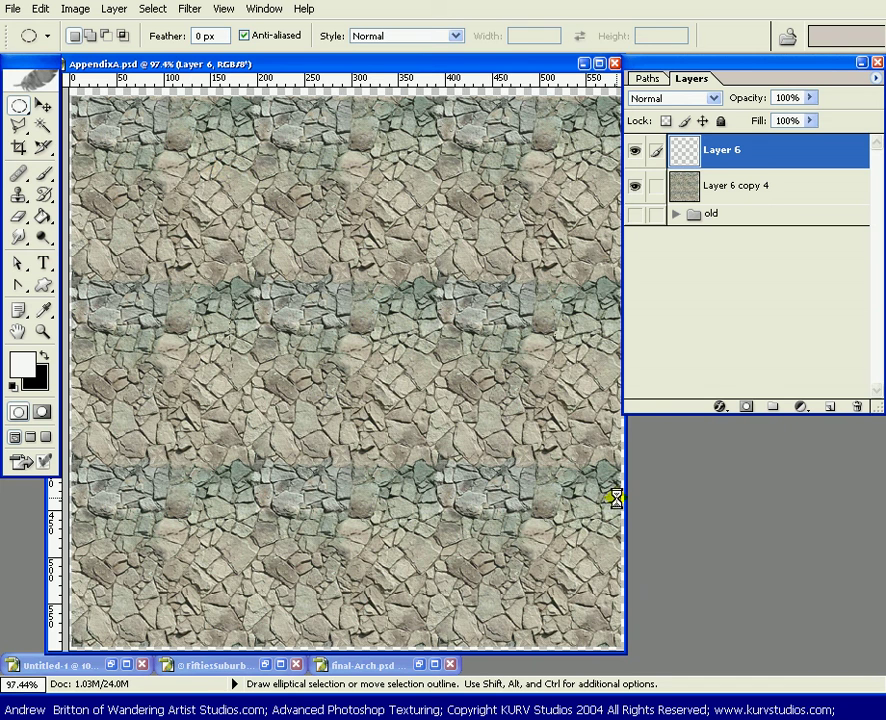
- Select a circle about 345 px across on the stone texture and turn it into a white (FFFFFF) Solid Color fill layer
left_click_drag(461, 428, 407, 399)
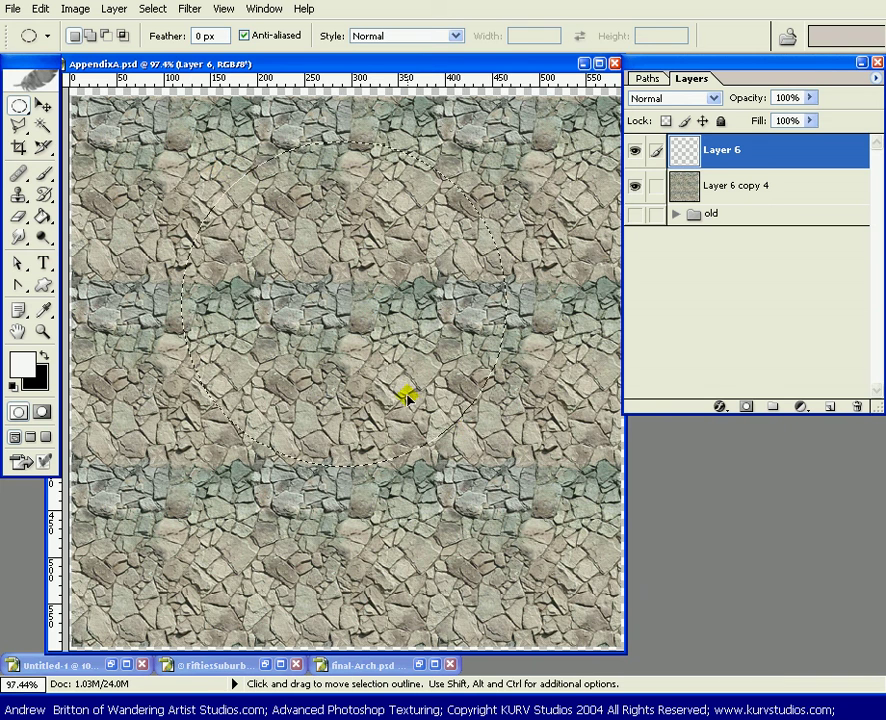
left_click(829, 407)
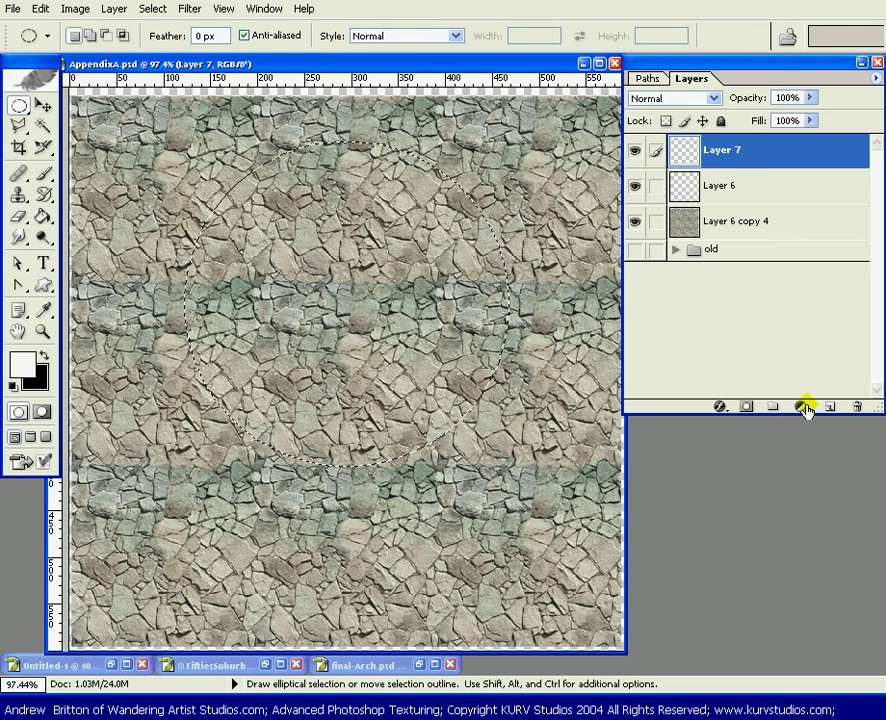
key("ctrl+z")
left_click(803, 407)
left_click(815, 422)
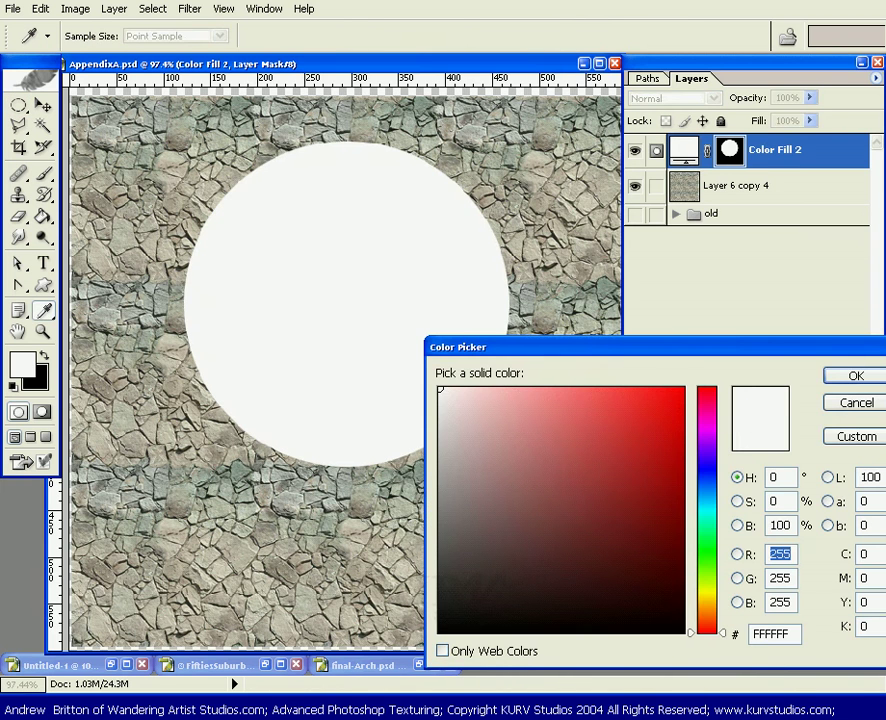
left_click(849, 376)
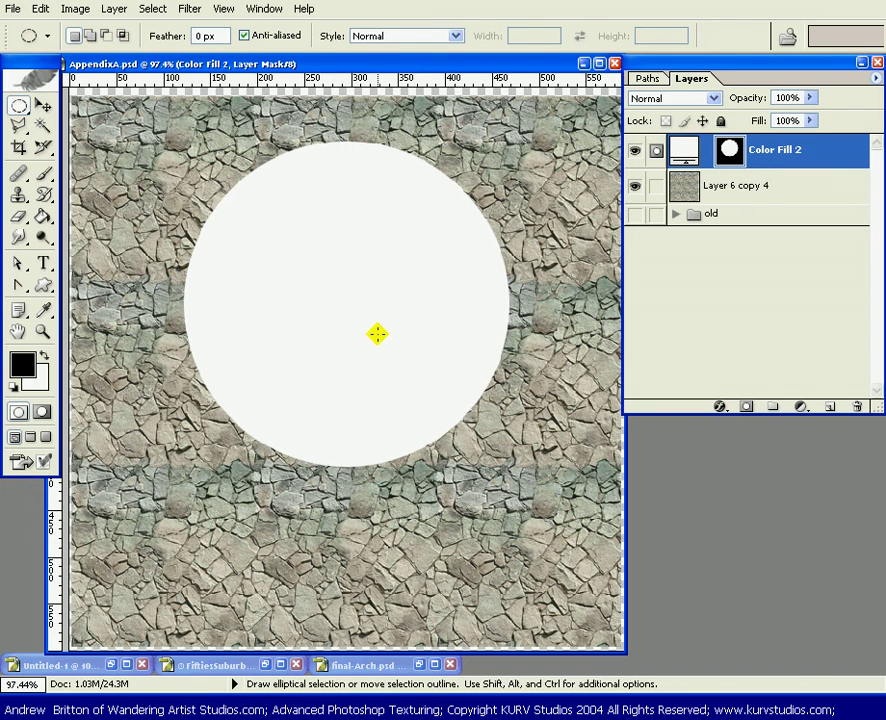
- Scale the white circle's width to 80.5% to form an upright ellipse and move it up about 36 px
key("ctrl+t")
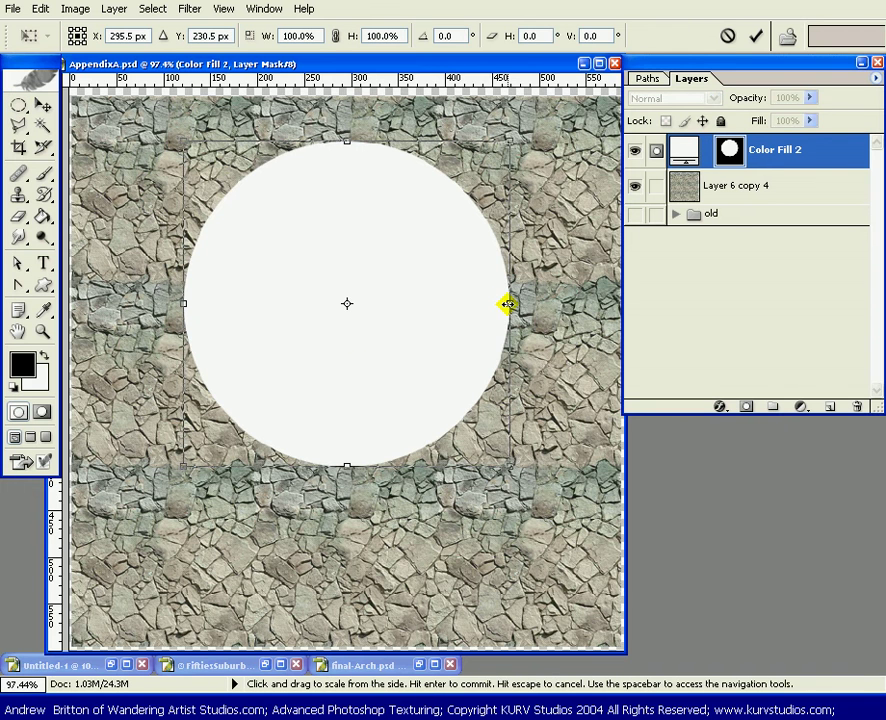
left_click_drag(506, 304, 477, 308)
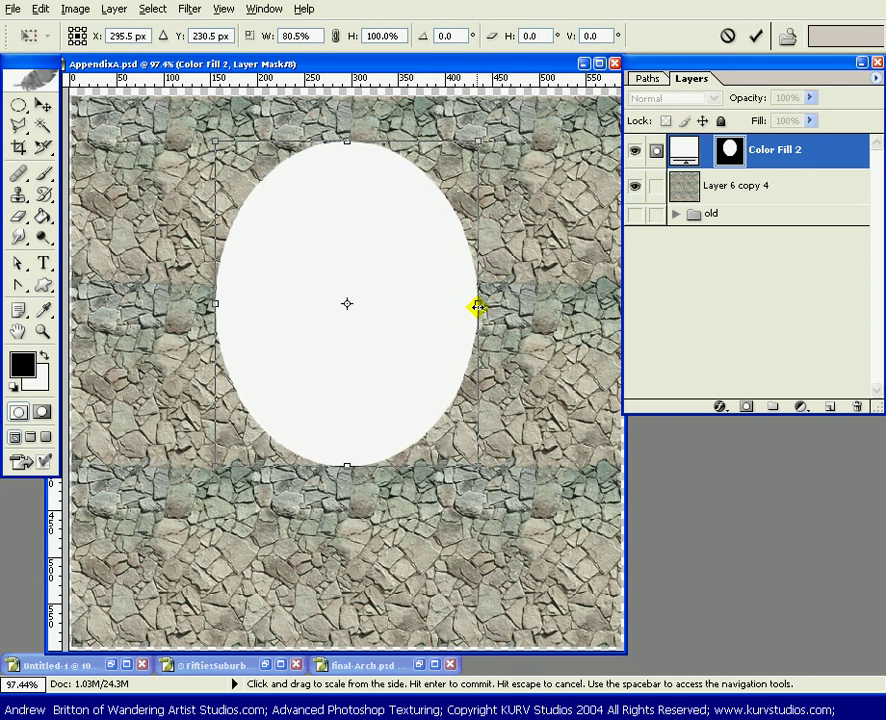
key("Return")
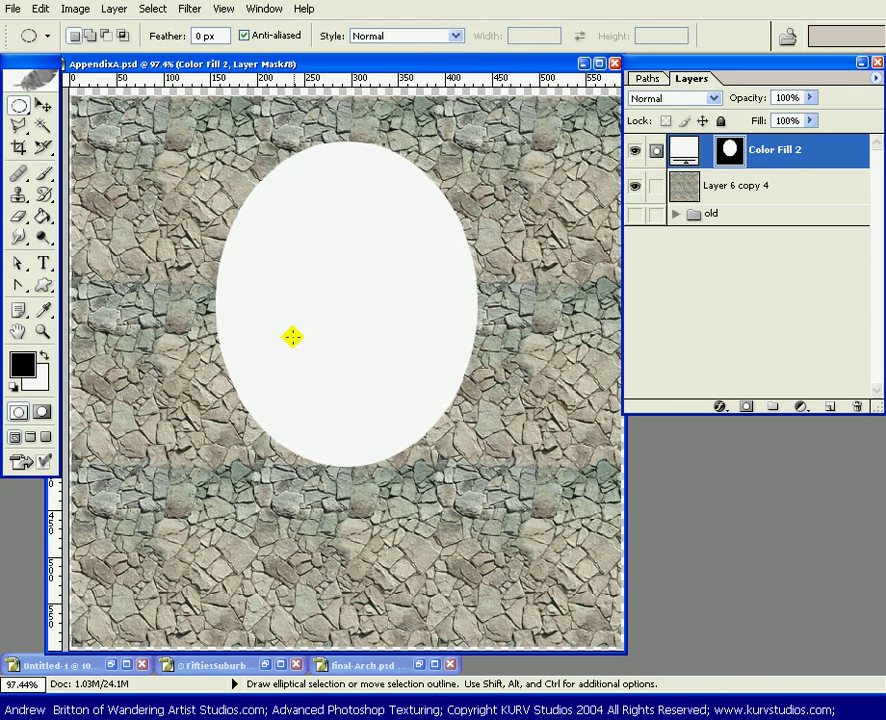
key("v")
left_click_drag(335, 313, 335, 277)
- Lower the ellipse fill layer's Fill to 48% and nudge the document window slightly aside
left_click(811, 121)
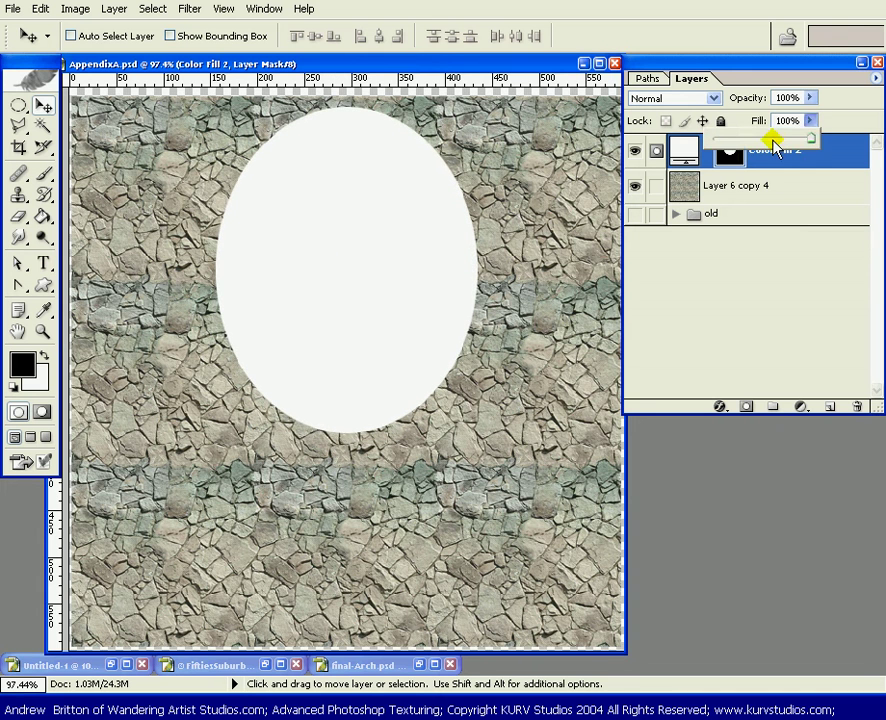
left_click_drag(777, 135, 761, 135)
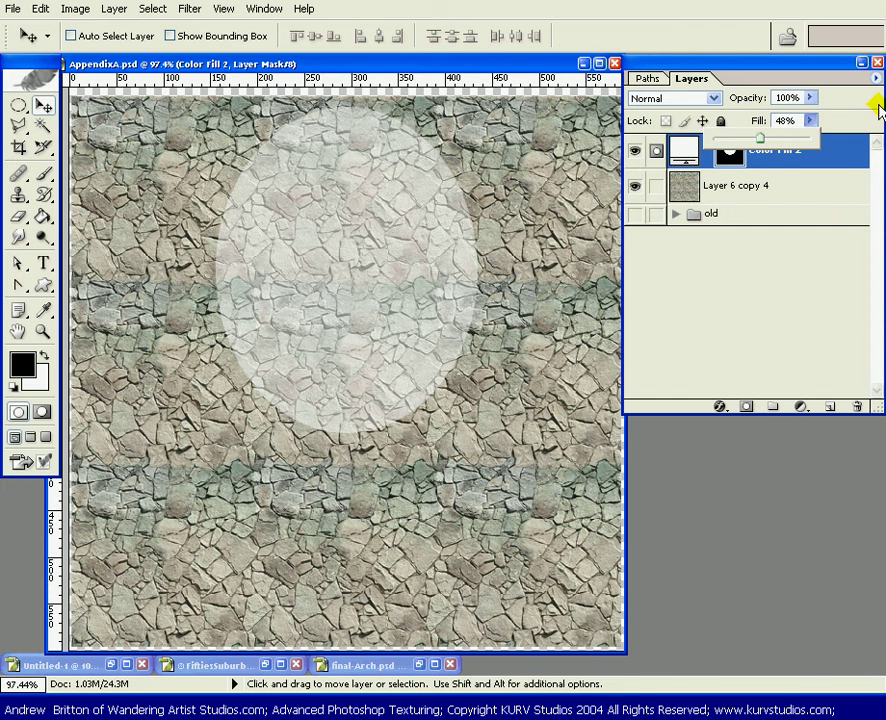
left_click(760, 174)
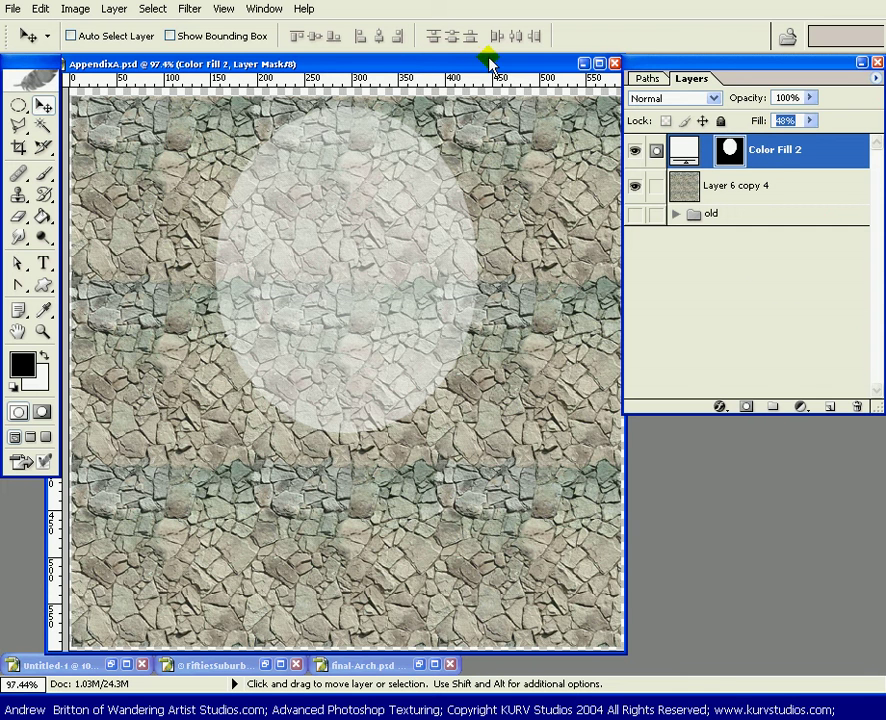
left_click_drag(481, 64, 477, 64)
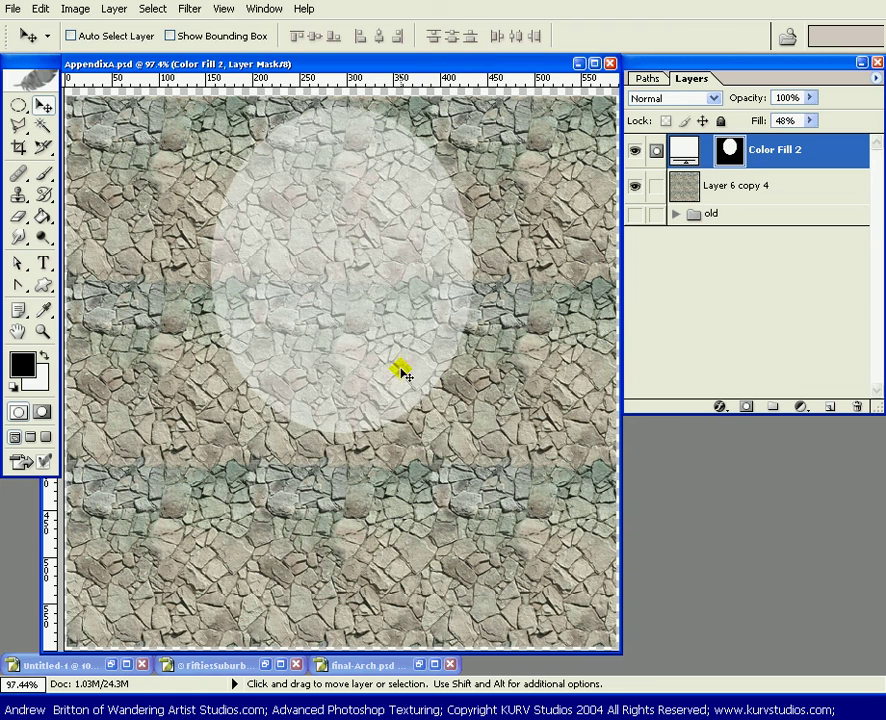
- Place two vertical guides at the outermost side edges of the ellipse
key("m")
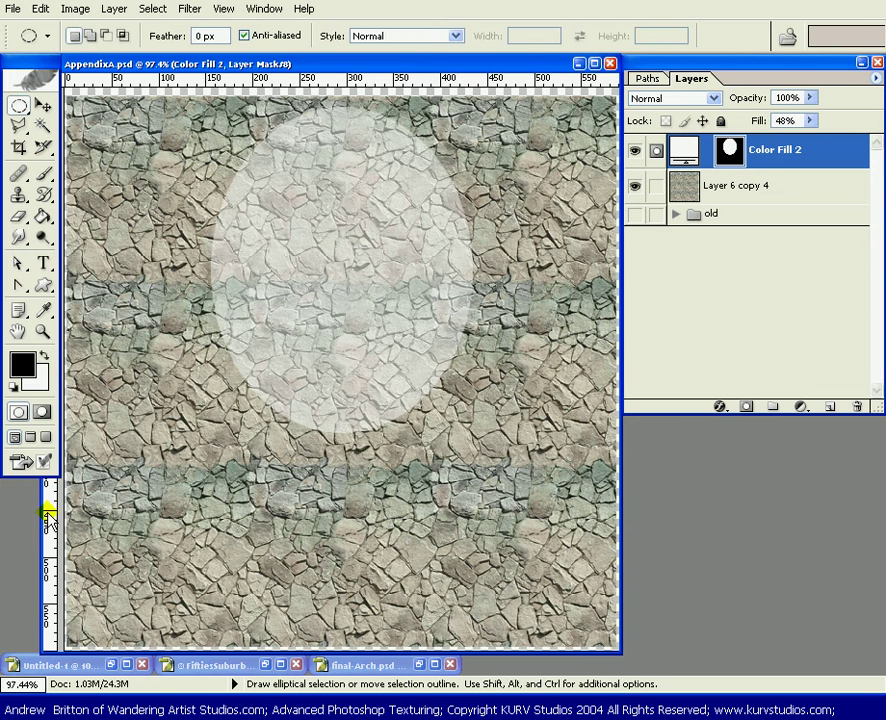
left_click_drag(47, 512, 211, 366)
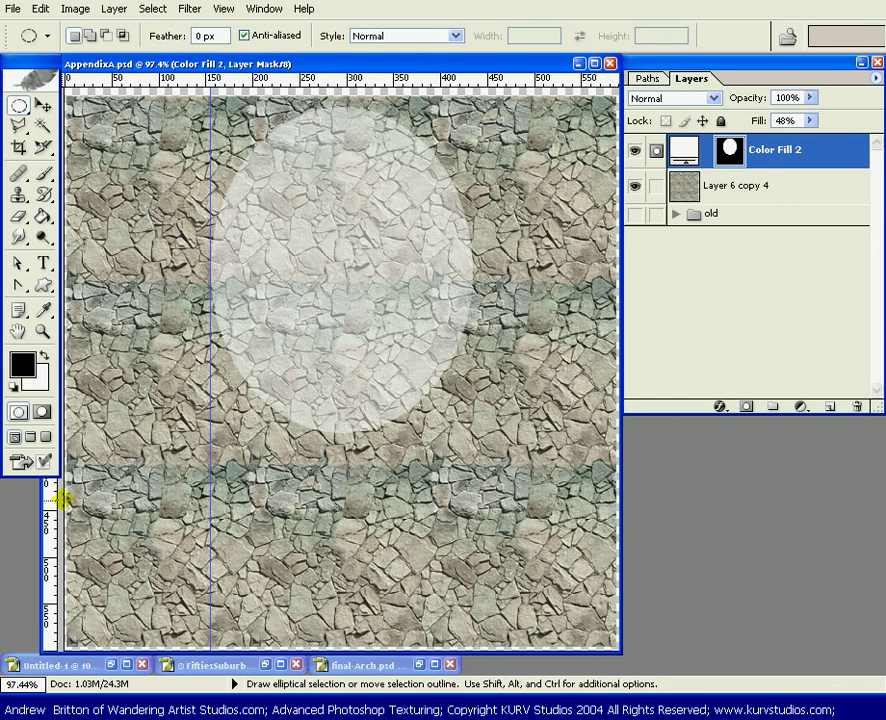
left_click_drag(60, 500, 472, 368)
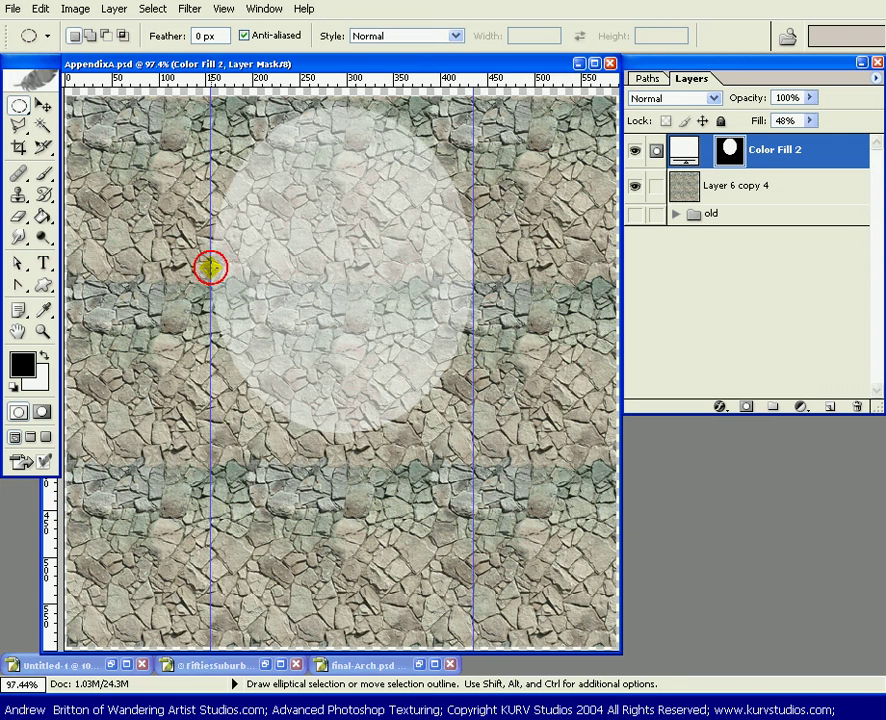
- Switch to the Rectangular Marquee tool and turn on snapping for the document
left_click_drag(210, 267, 288, 428)
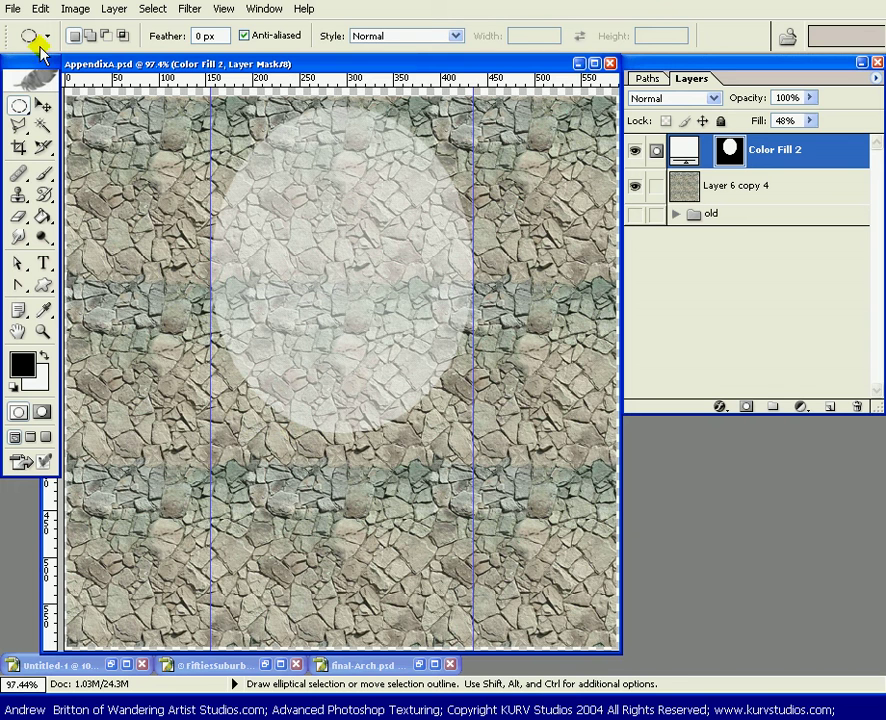
left_click(20, 104)
left_click(55, 104)
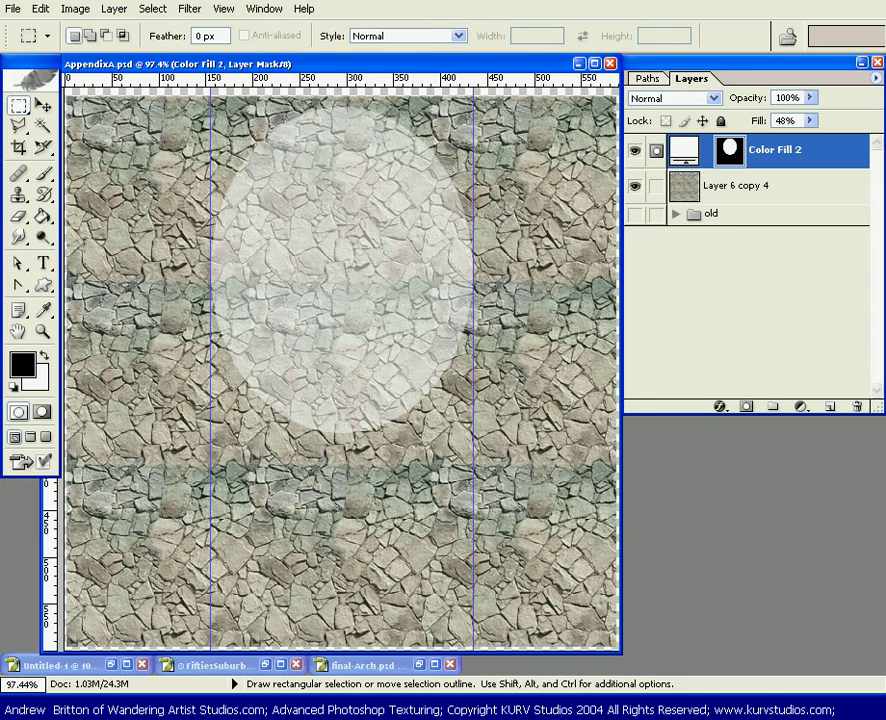
left_click(224, 10)
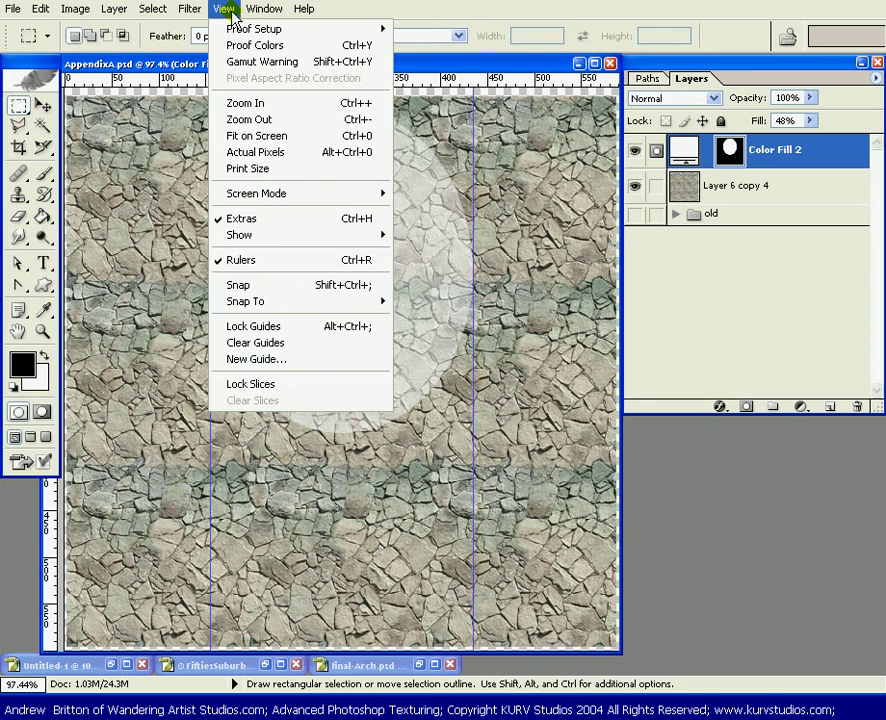
left_click(234, 286)
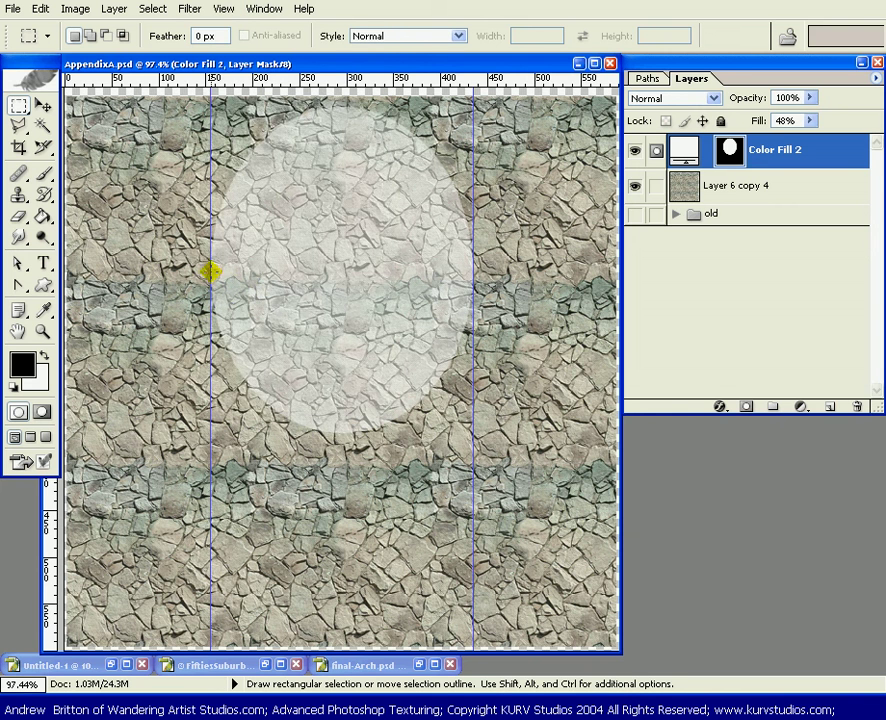
- Select the area between the guides from the ellipse's middle to the texture's lower edge, fill it white on the layer mask and deselect
left_click_drag(260, 345, 470, 645)
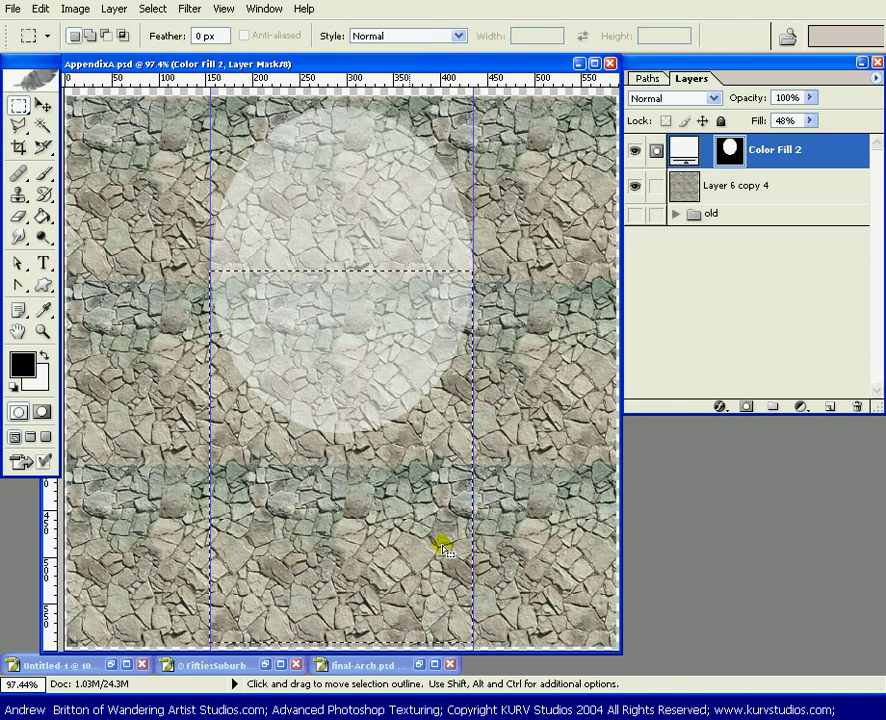
left_click(733, 148)
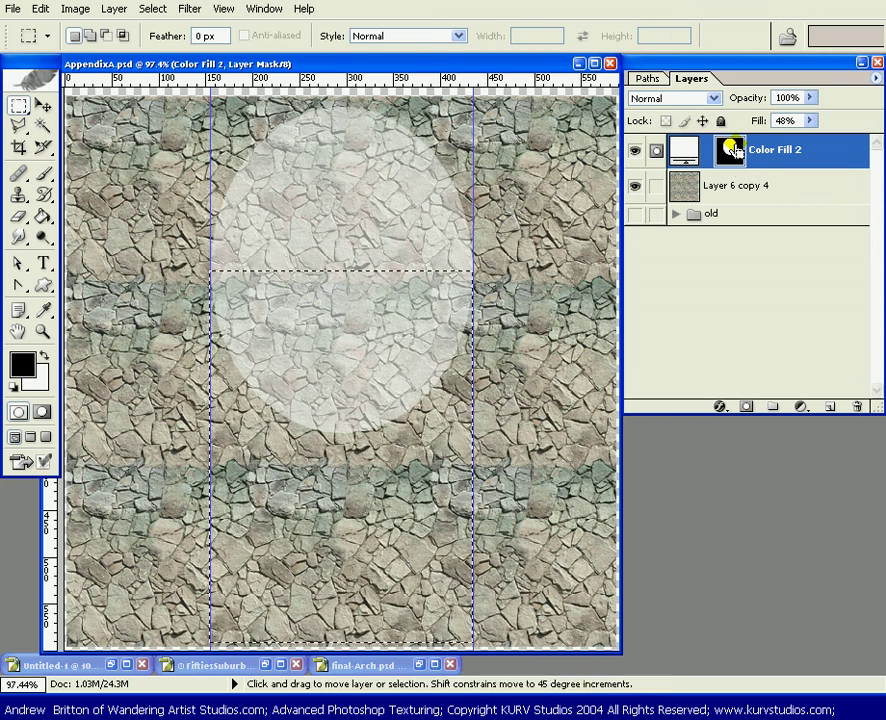
key("ctrl+BackSpace")
key("ctrl+d")
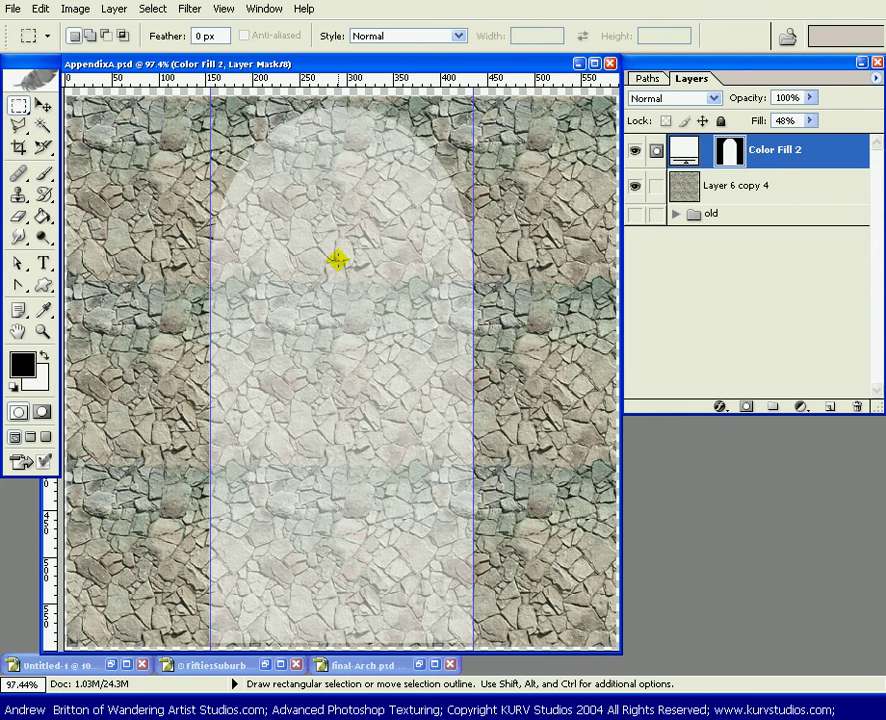
- Load the arch mask as a selection and create a dark gray (2C2C2C) Solid Color fill layer from it
left_click(731, 153, "ctrl")
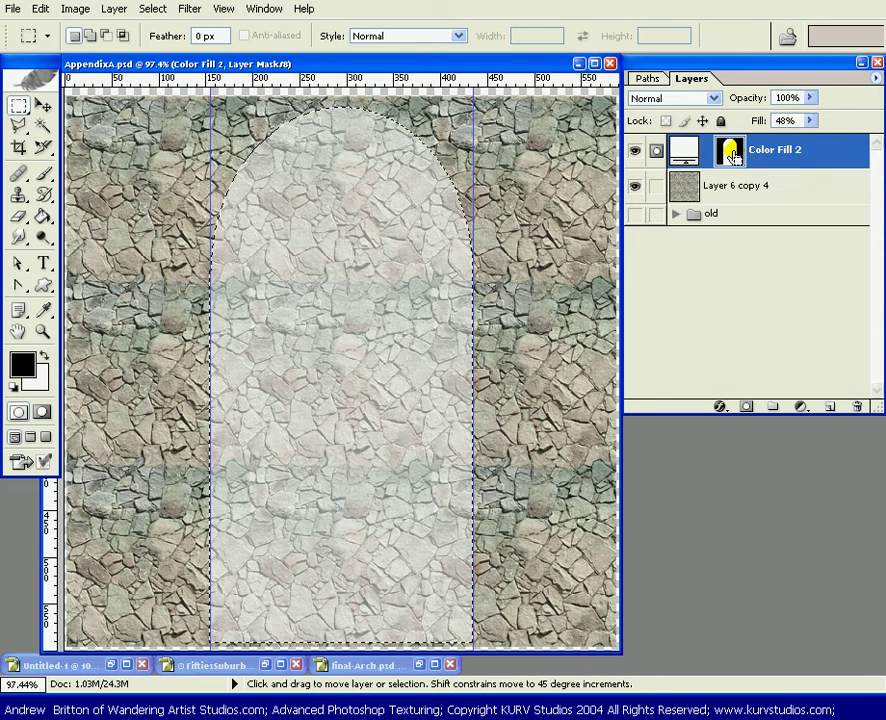
left_click(794, 408)
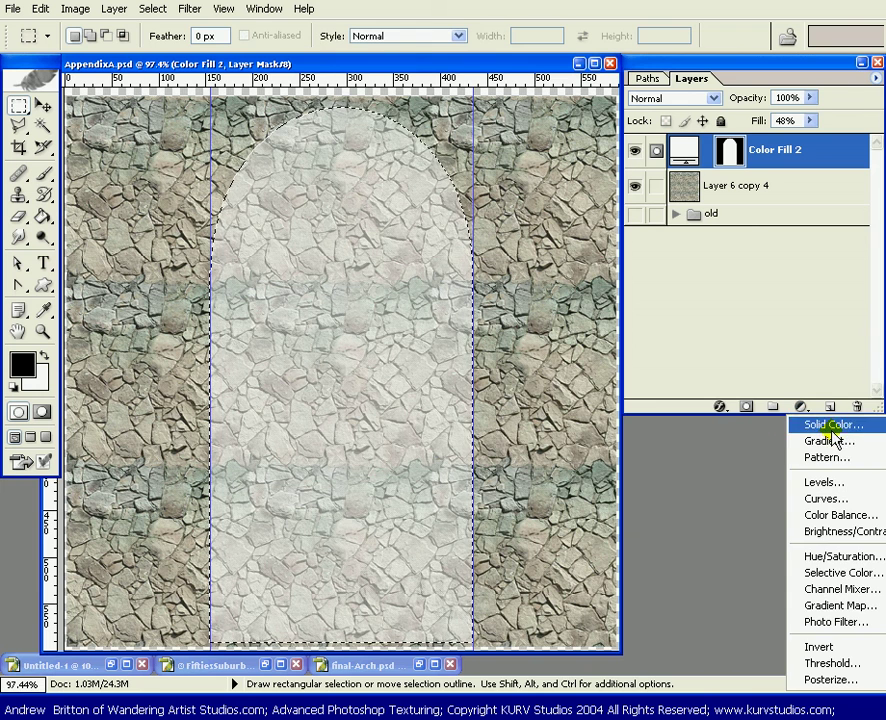
left_click(812, 428)
left_click_drag(459, 604, 439, 589)
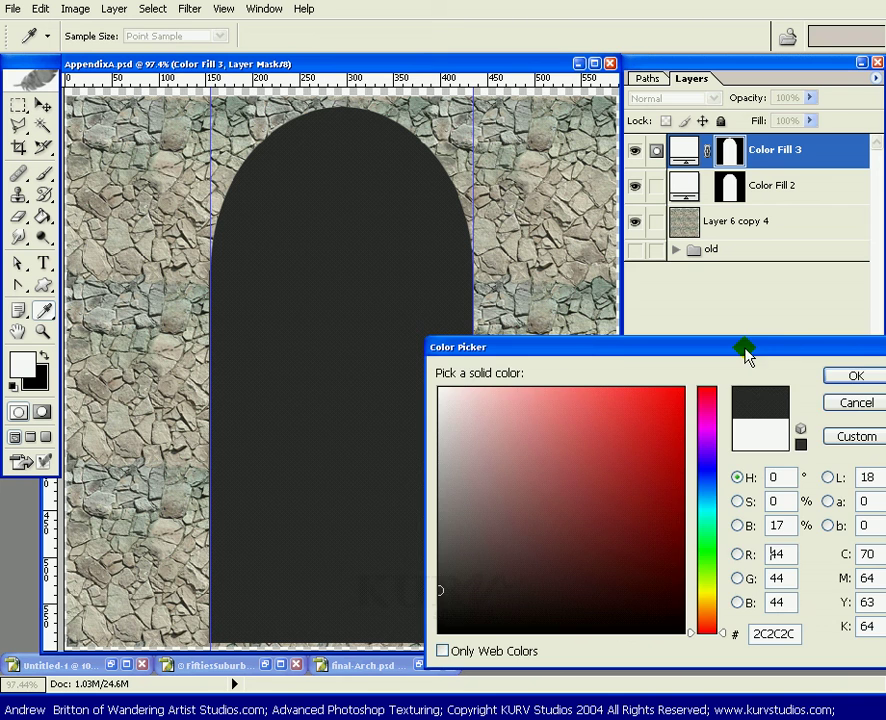
left_click(838, 376)
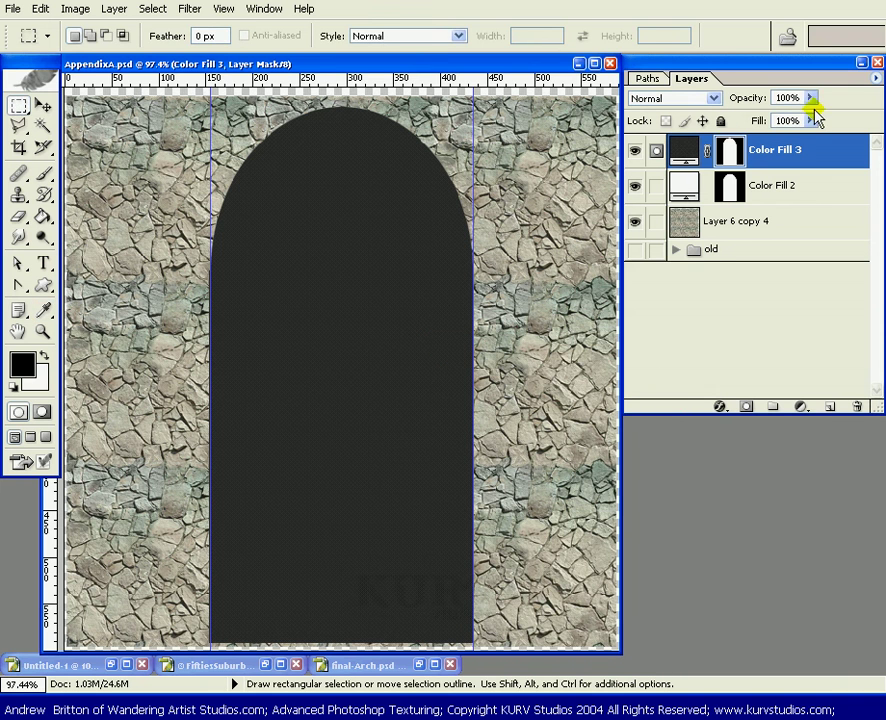
- Set the dark arch layer's Fill to 48% and its blend mode to Multiply
left_click(810, 120)
left_click_drag(760, 143, 758, 141)
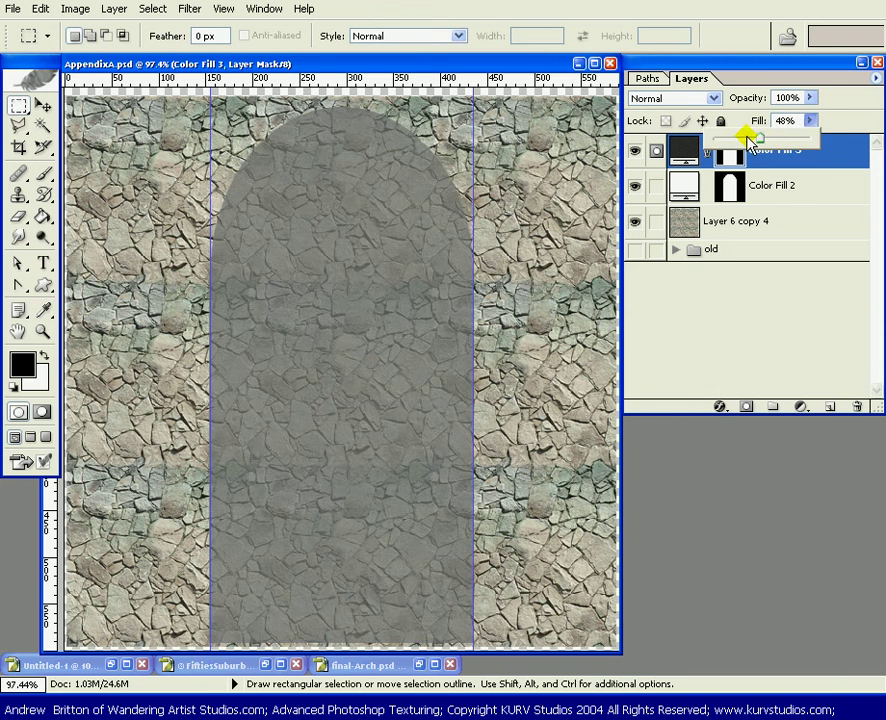
left_click(714, 98)
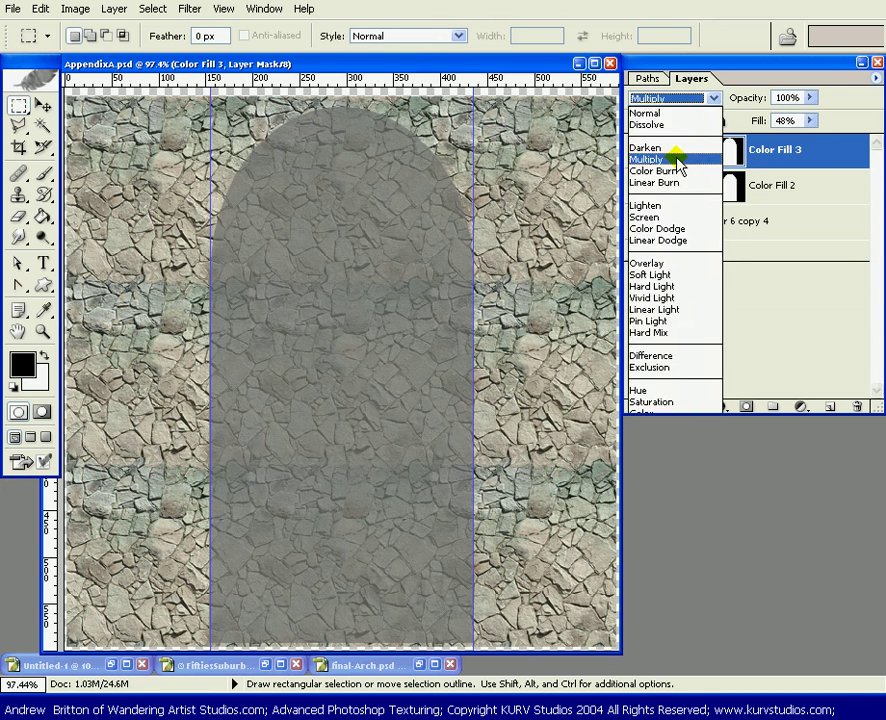
left_click(676, 158)
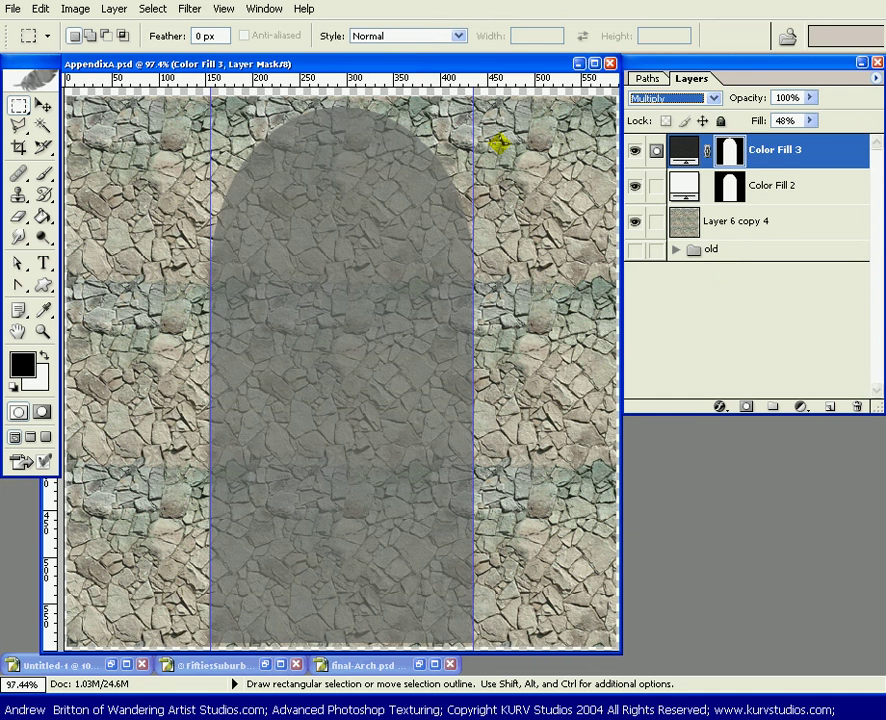
- Scale only the dark arch's layer mask to 66.4% width and 91.9% height about its centre line, and raise its top edge slightly
left_click(731, 151)
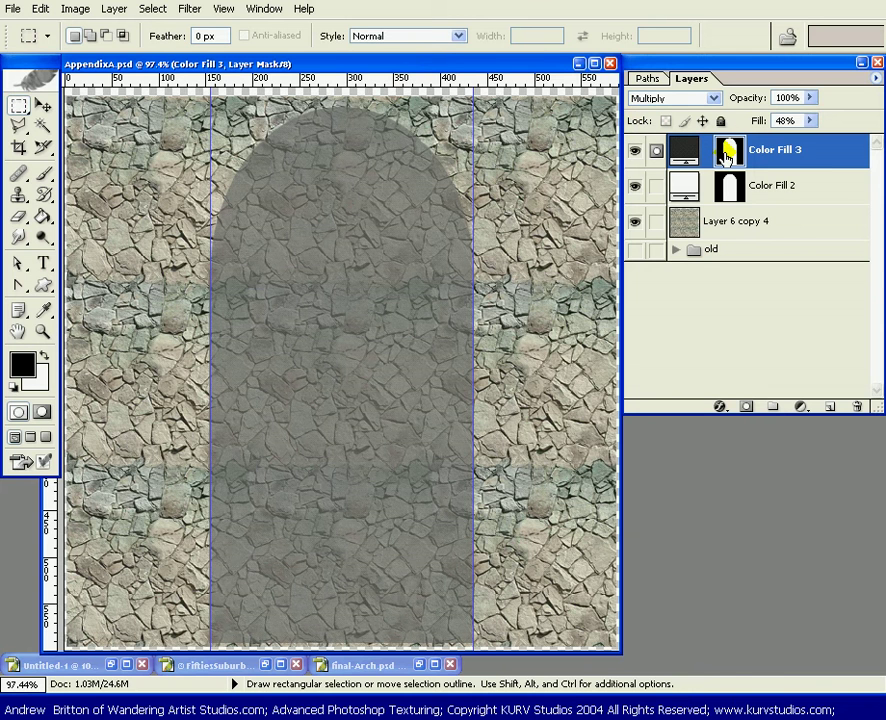
left_click(413, 238)
key("ctrl+t")
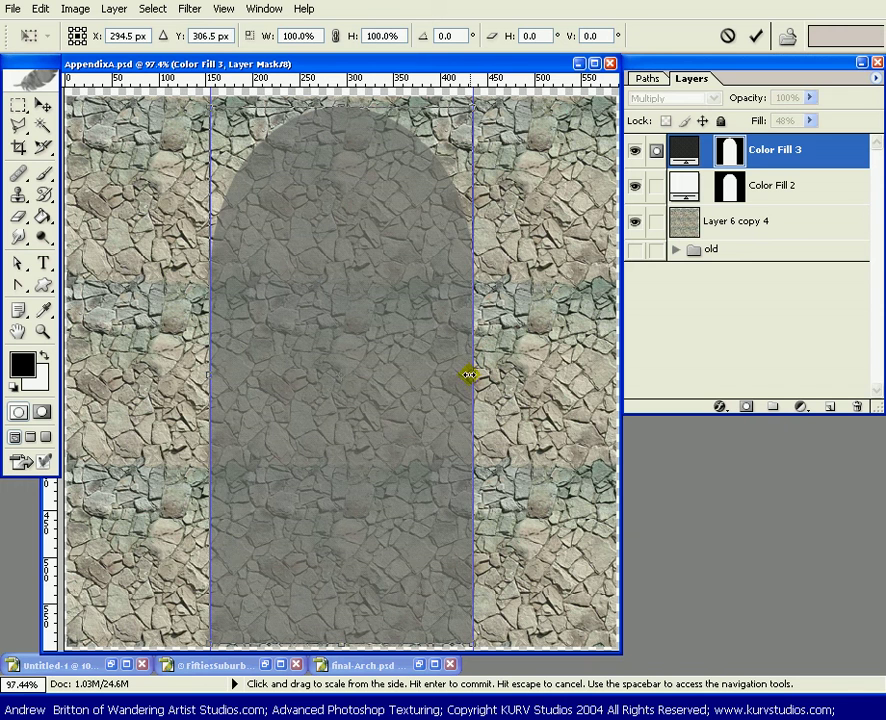
left_click_drag(474, 376, 428, 380)
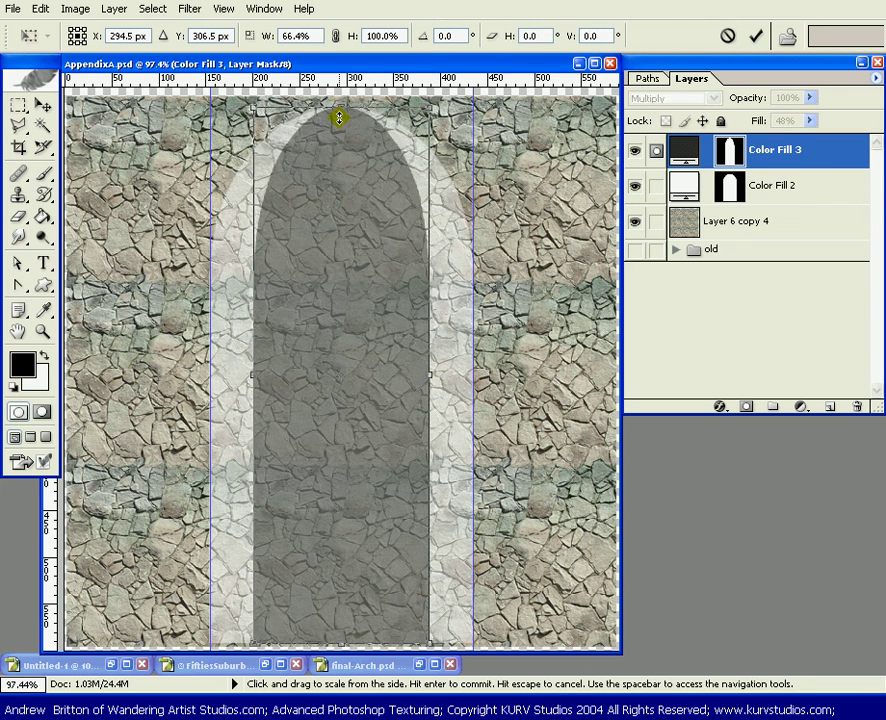
left_click_drag(340, 106, 340, 151)
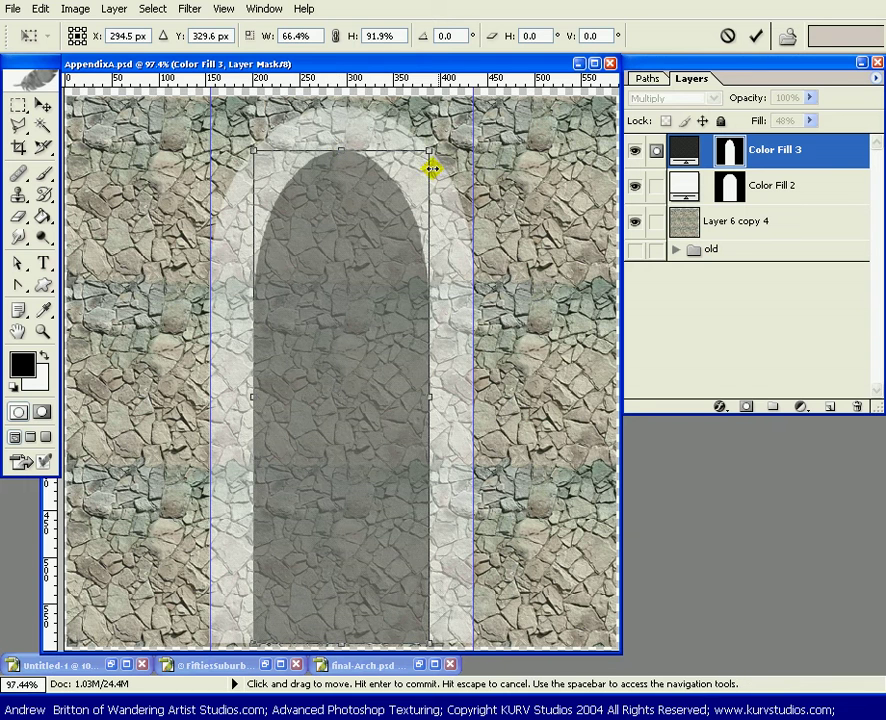
key("Return")
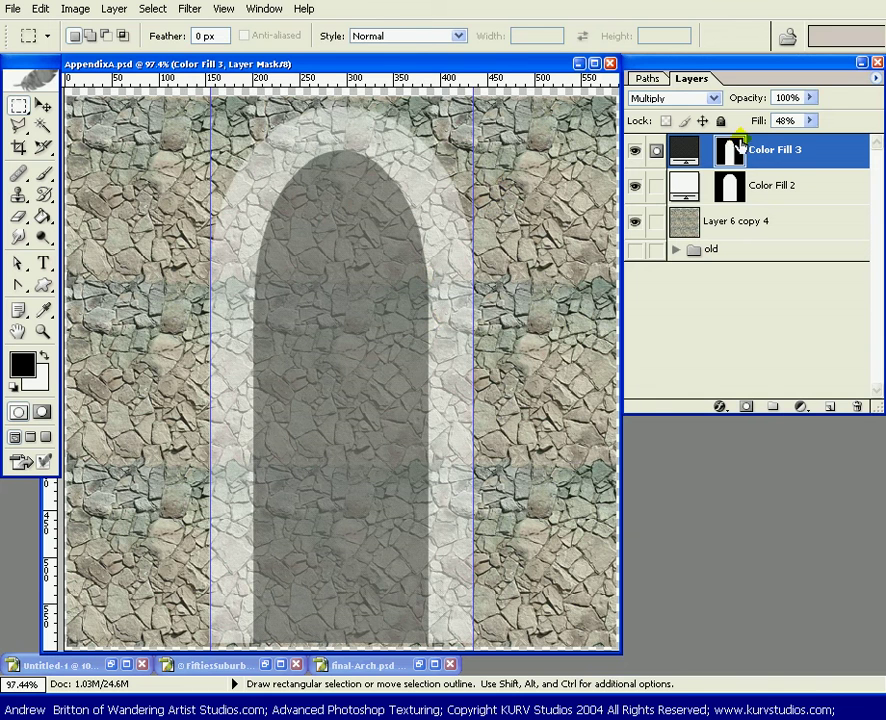
key("ctrl+t")
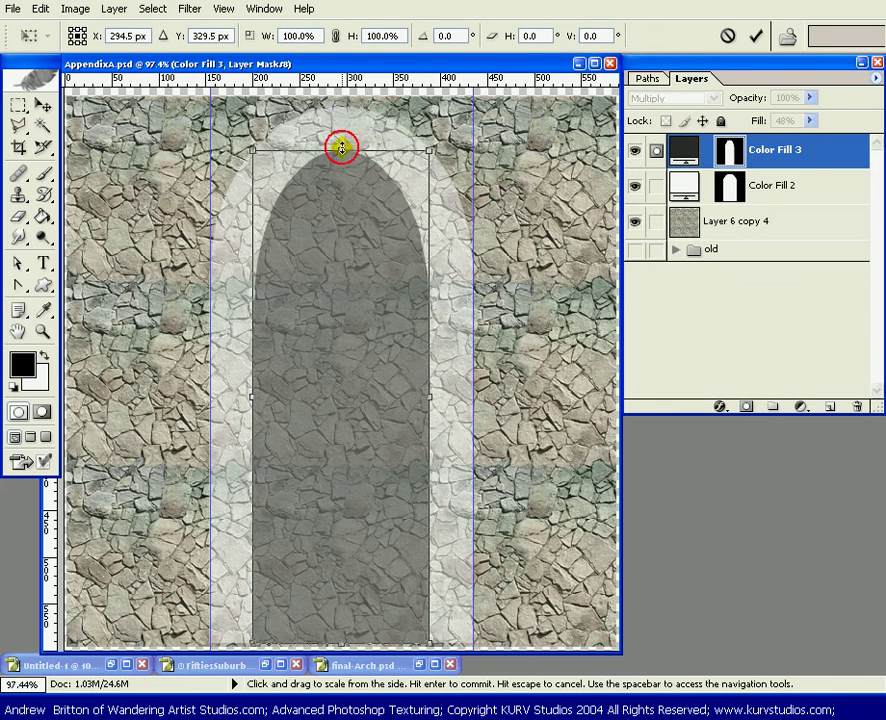
left_click_drag(341, 148, 341, 144)
key("Return")
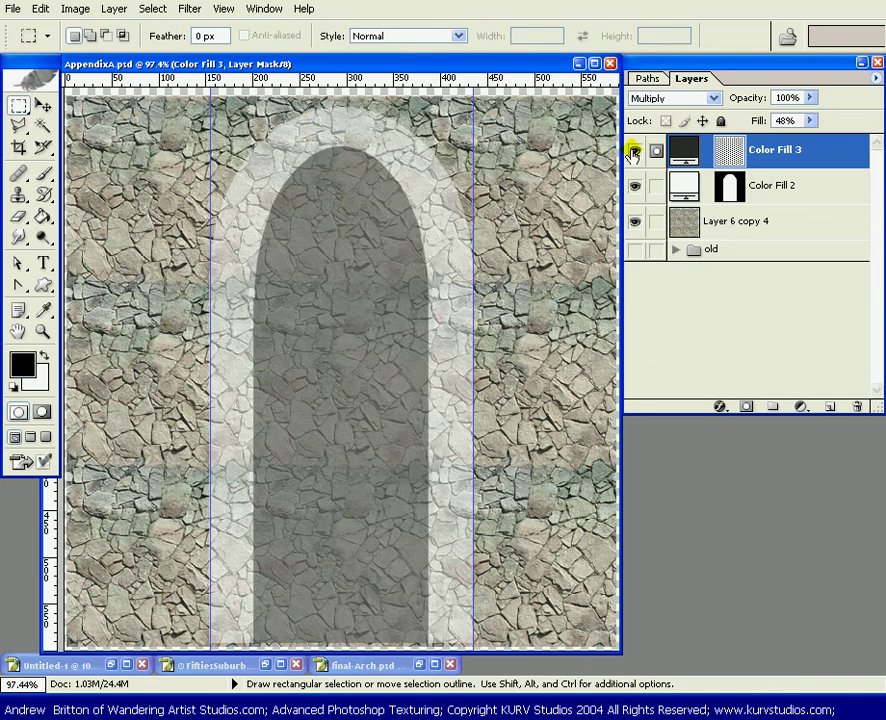
- Link the dark and white arch layers with their masks, widen both together to 143.8%, and unlink the layers from each other
left_click(655, 188)
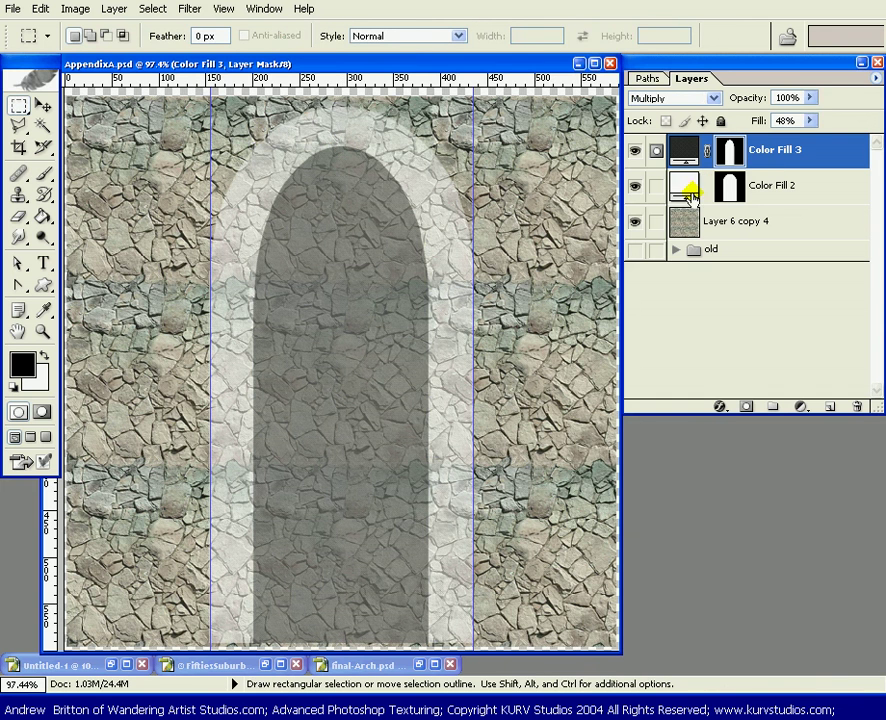
key("ctrl+t")
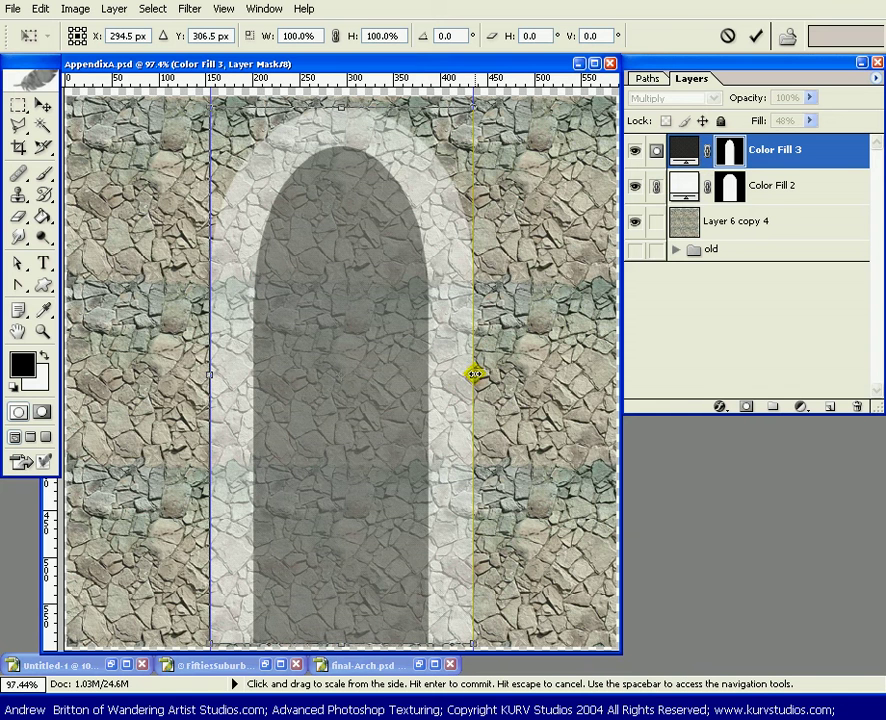
left_click_drag(474, 374, 531, 382)
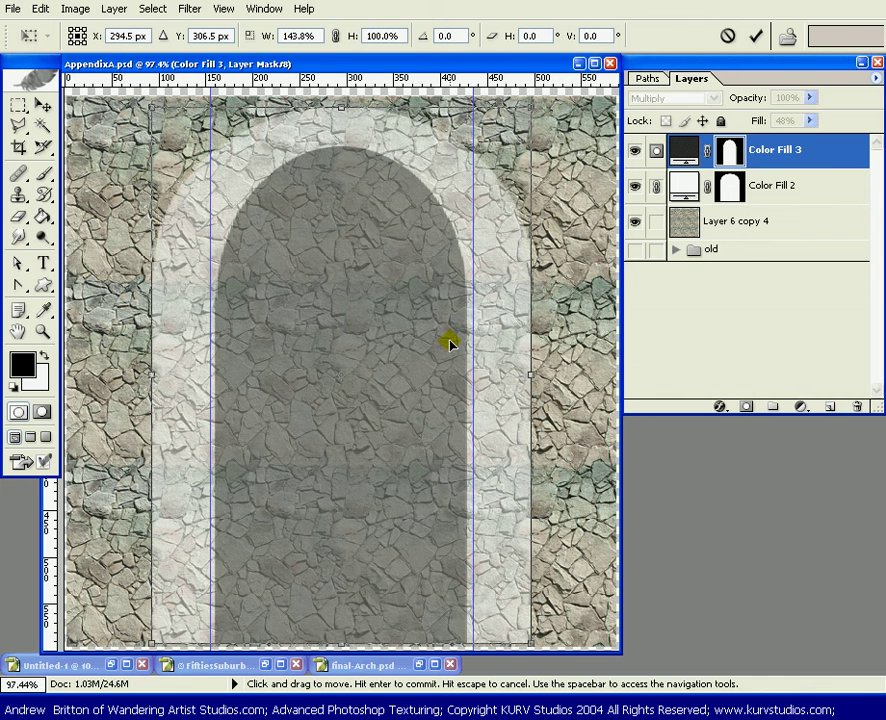
key("Return")
left_click(655, 185)
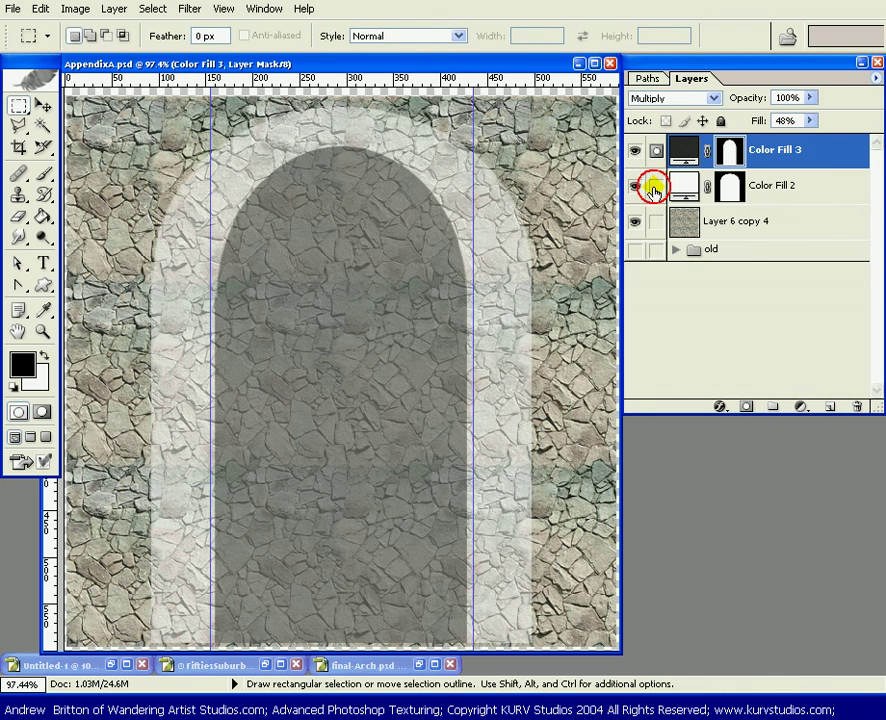
- Unlink the dark arch's mask and transform it to 104.4% width, meeting the guides, and 97.9% height with a lower top edge
left_click(707, 150)
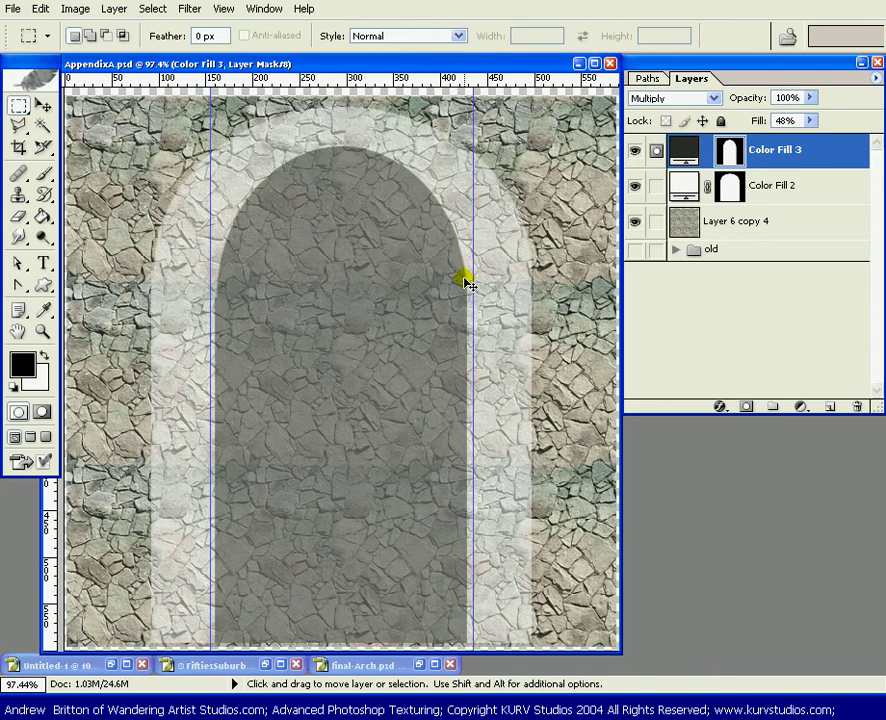
key("ctrl+t")
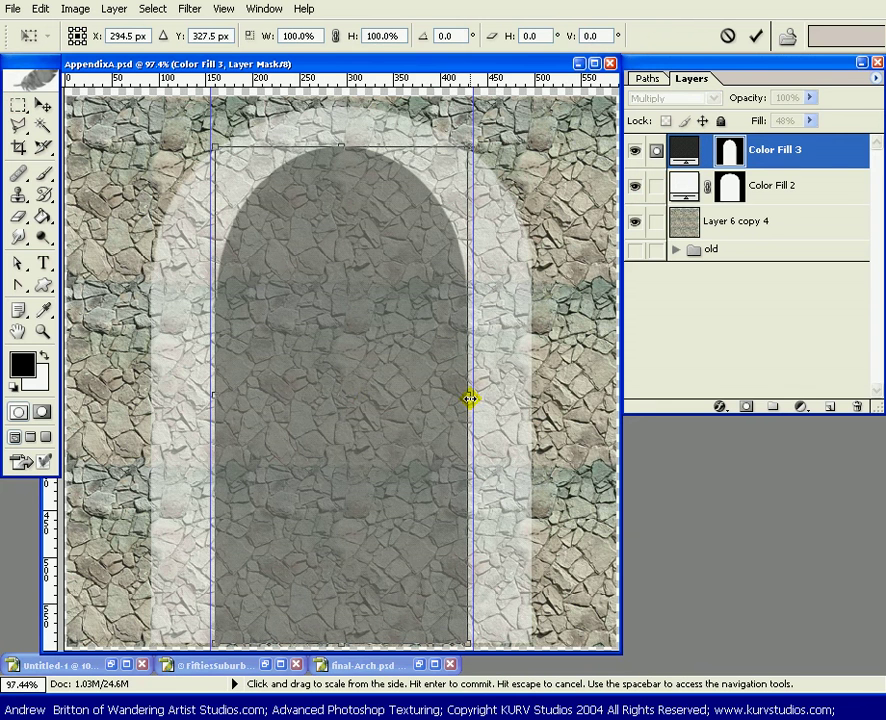
left_click_drag(469, 399, 478, 400)
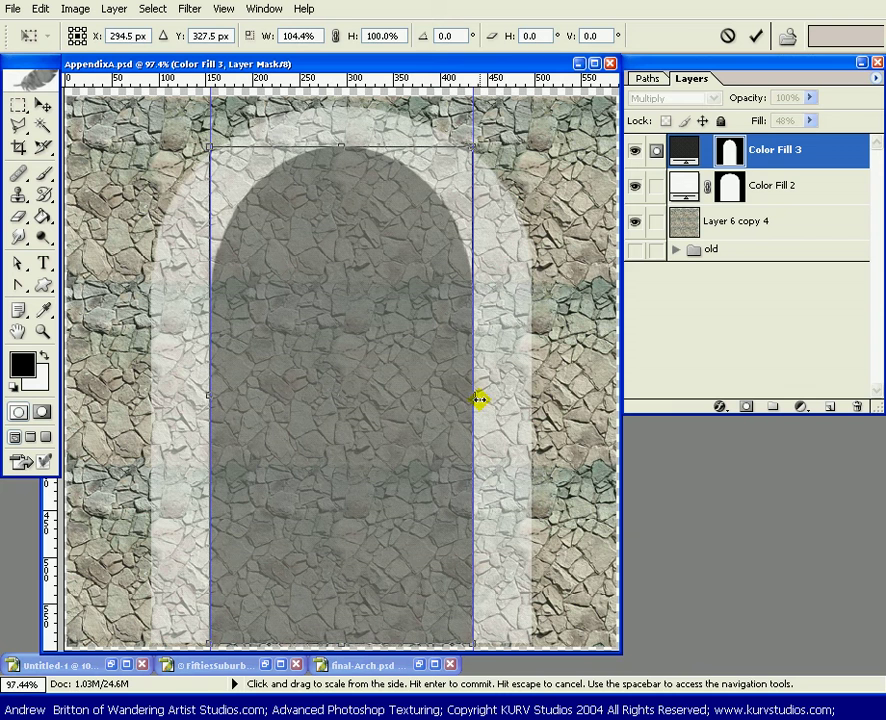
key("Return")
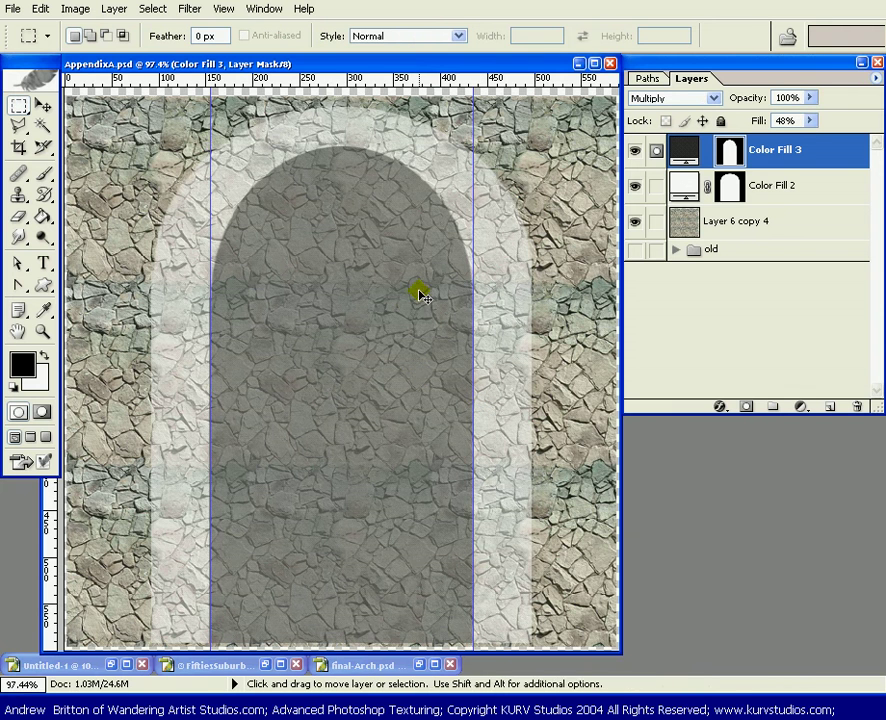
key("ctrl+t")
left_click_drag(344, 147, 342, 156)
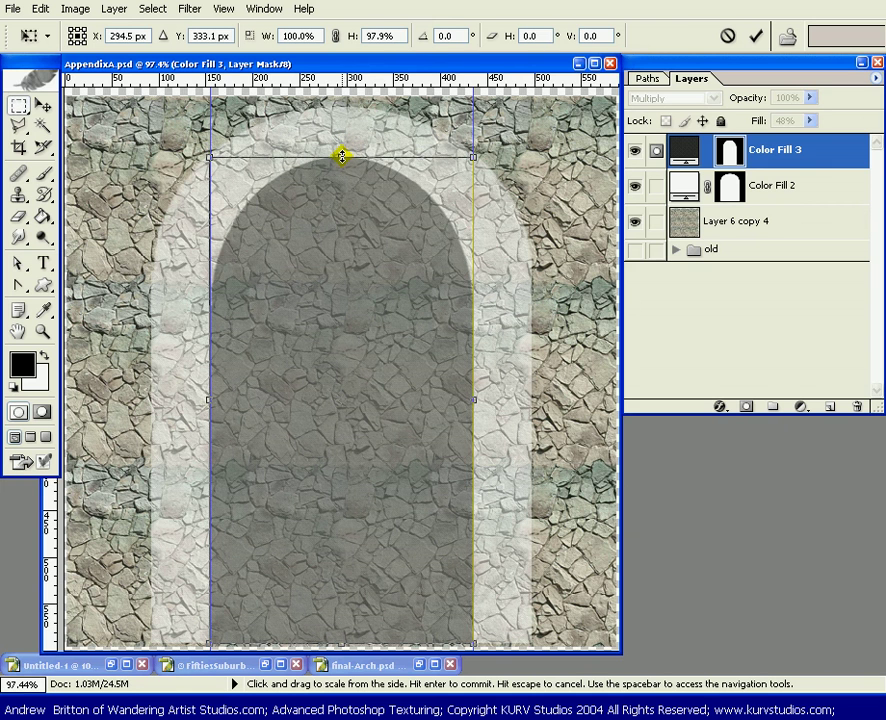
key("Return")
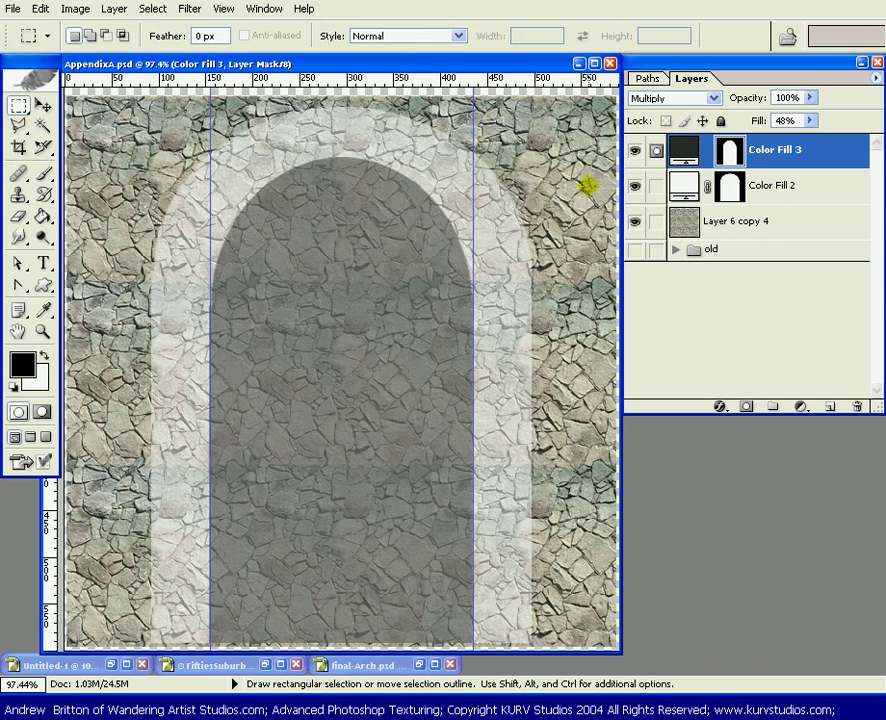
- Select the white arch mask minus the dark arch mask, hide both fill layers, and apply the selection as a mask on Layer 6 copy 4
left_click(727, 186, "ctrl")
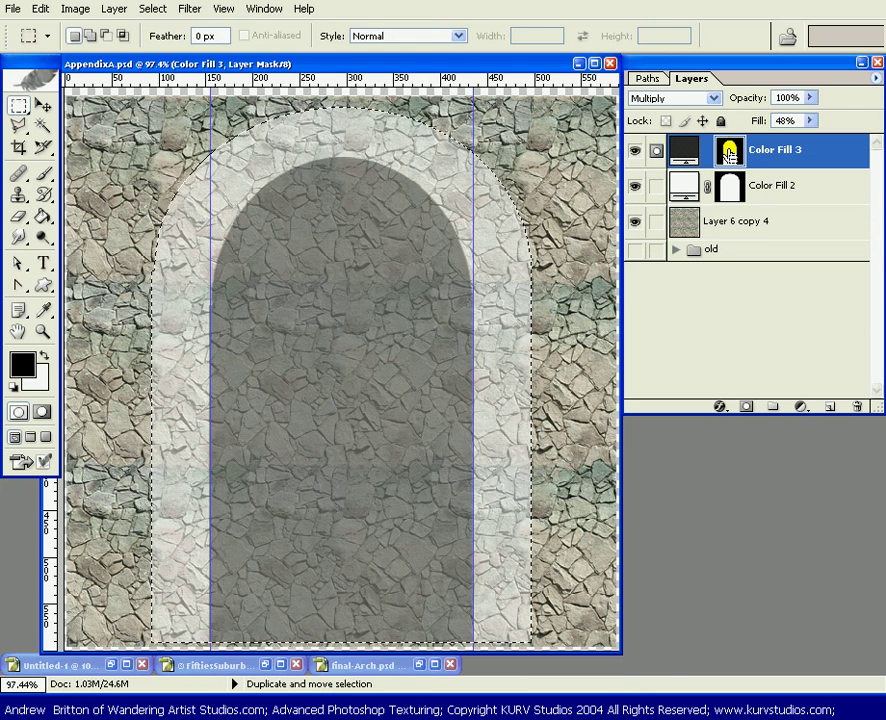
left_click(634, 152)
left_click(636, 185)
left_click(668, 222)
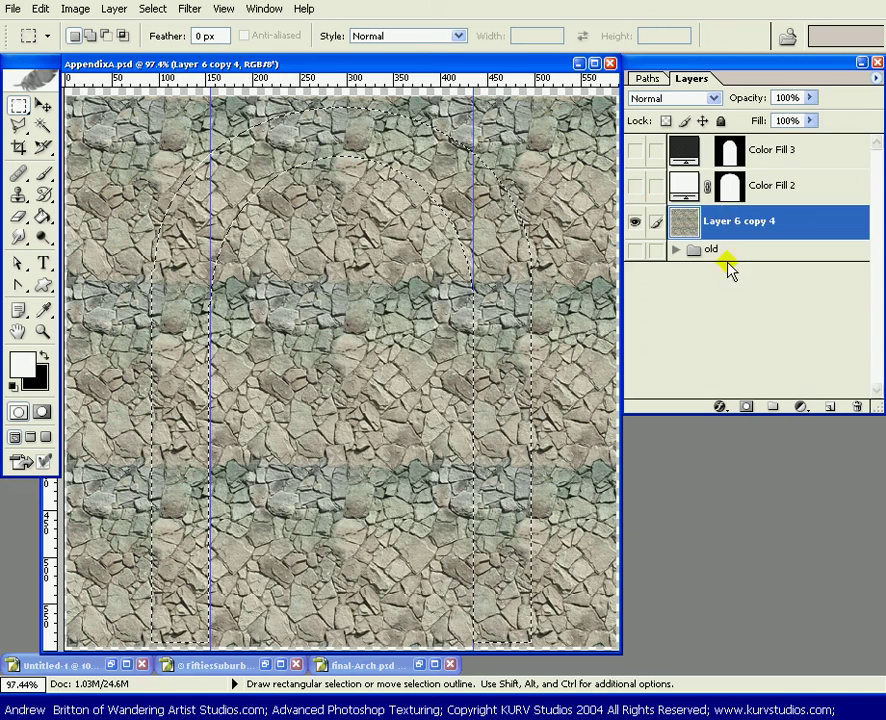
left_click(746, 406)
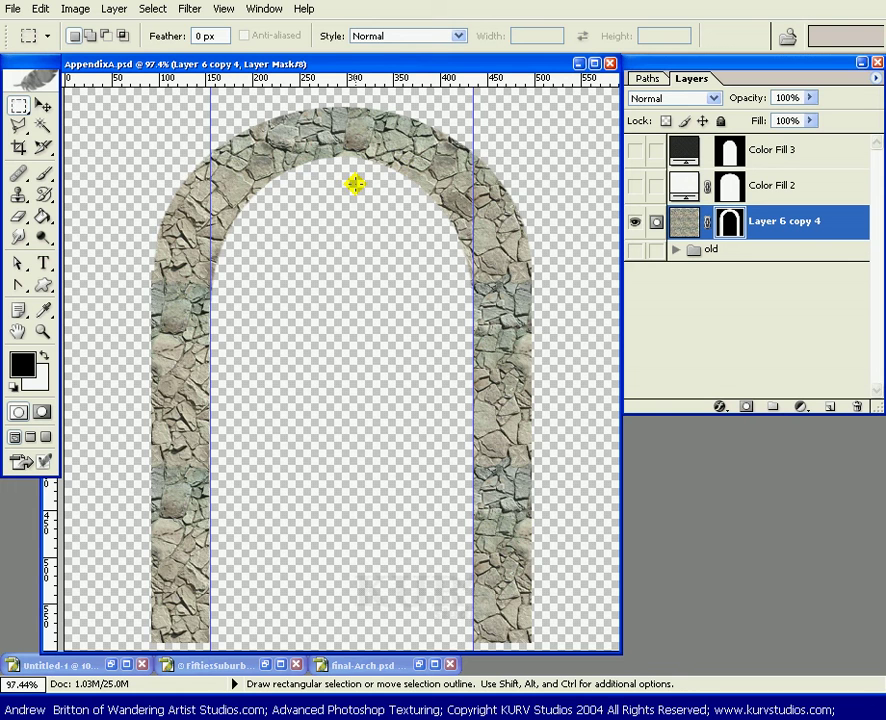
- Create a black (000000) Solid Color fill layer and place it beneath the masked stone arch layer
key("b")
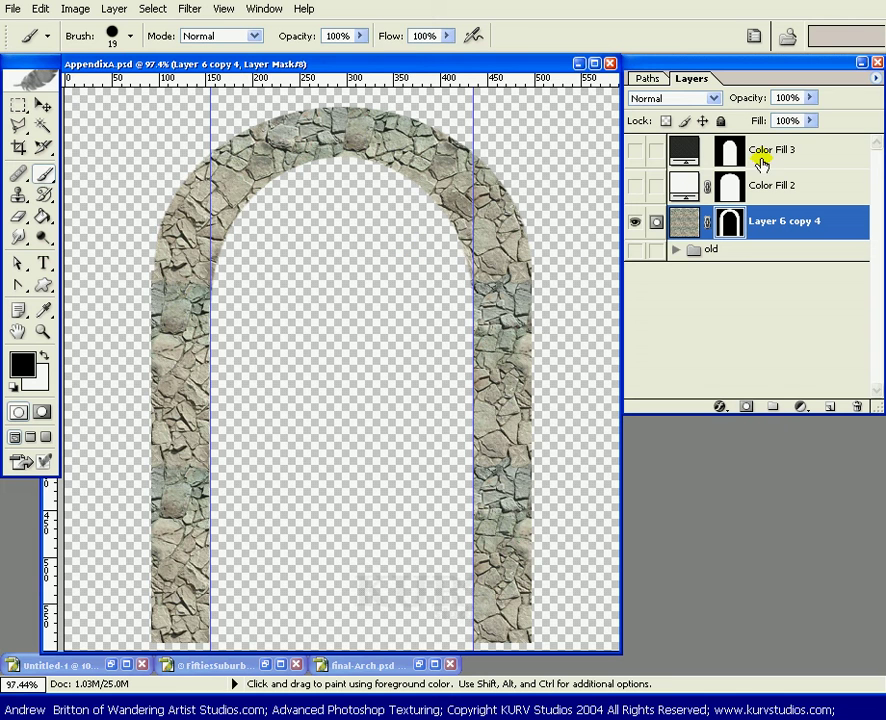
left_click(827, 406)
left_click(826, 428)
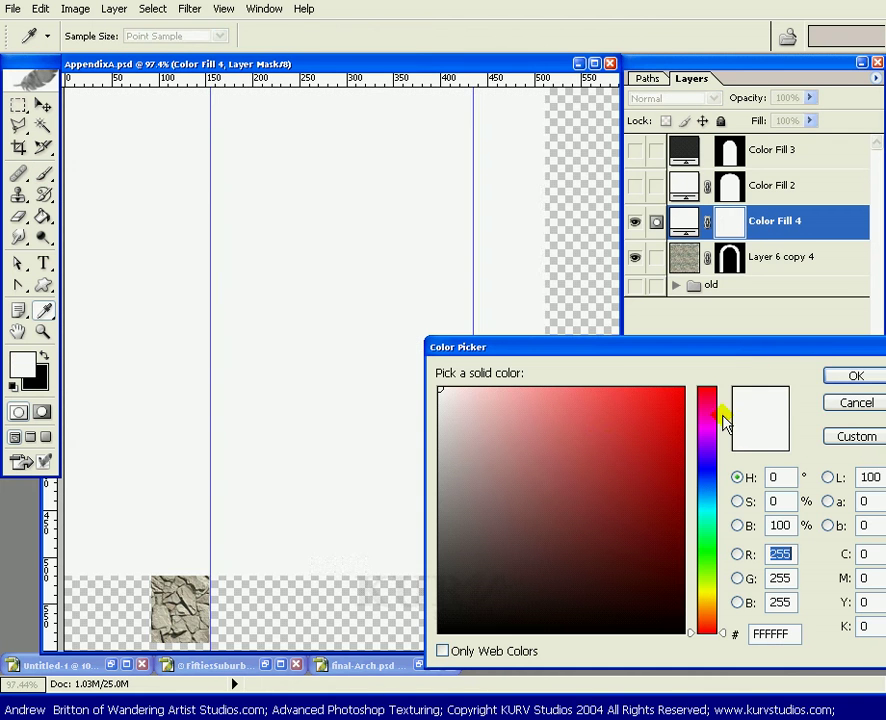
left_click_drag(459, 534, 411, 653)
left_click(834, 377)
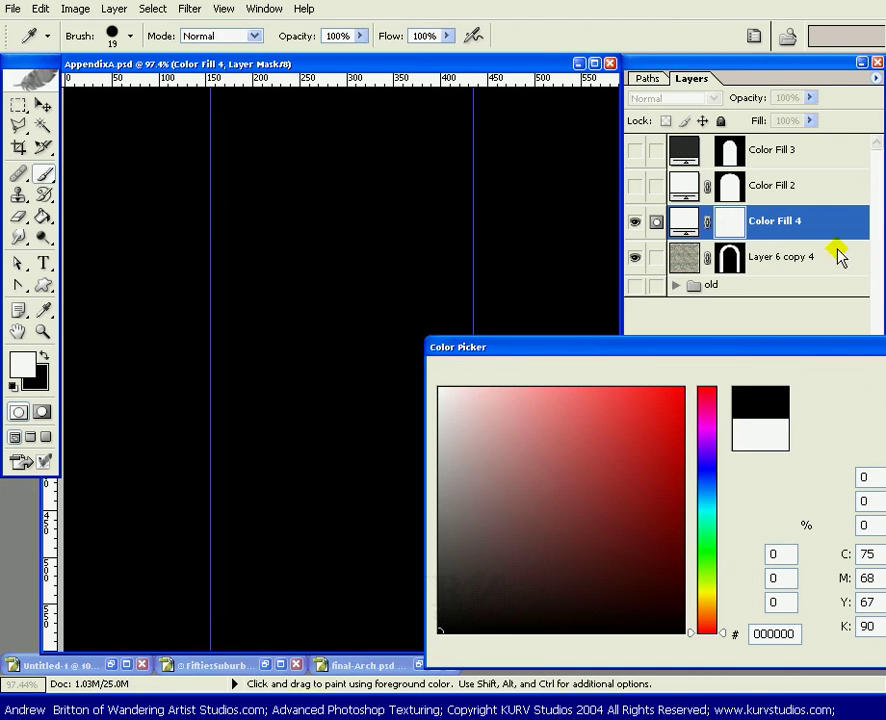
left_click_drag(815, 218, 822, 283)
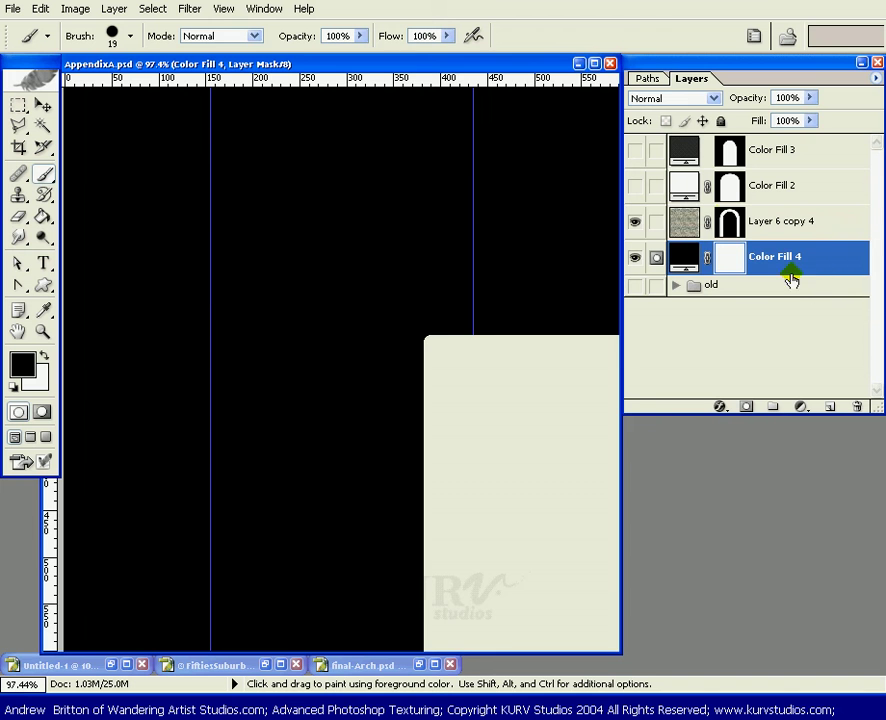
- Try roughening the arch's inner edge along the stone outlines by painting black on its mask with a small brush
left_click(730, 222)
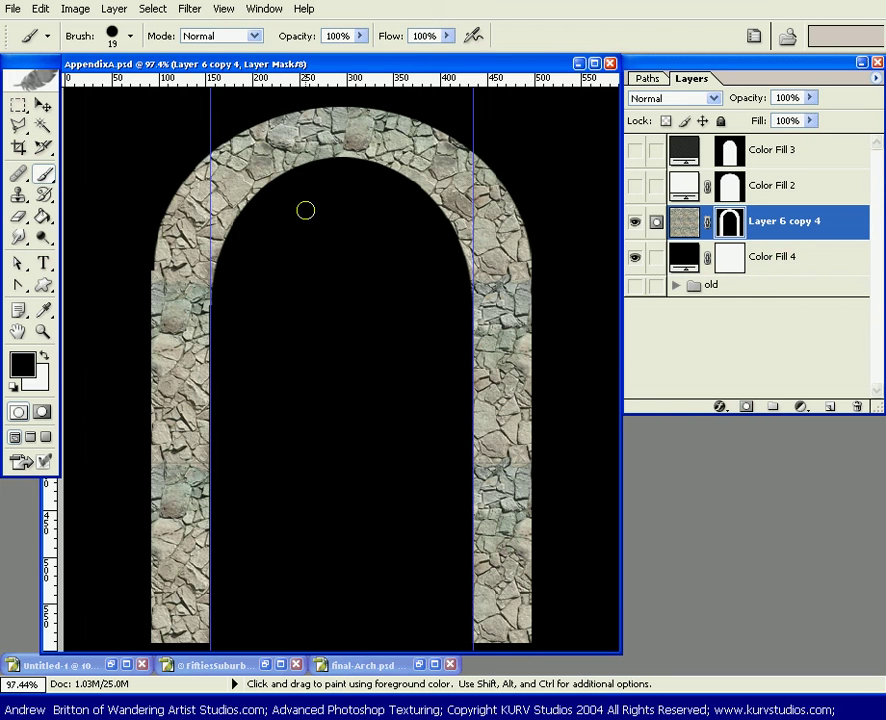
key("z")
left_click_drag(548, 143, 181, 321)
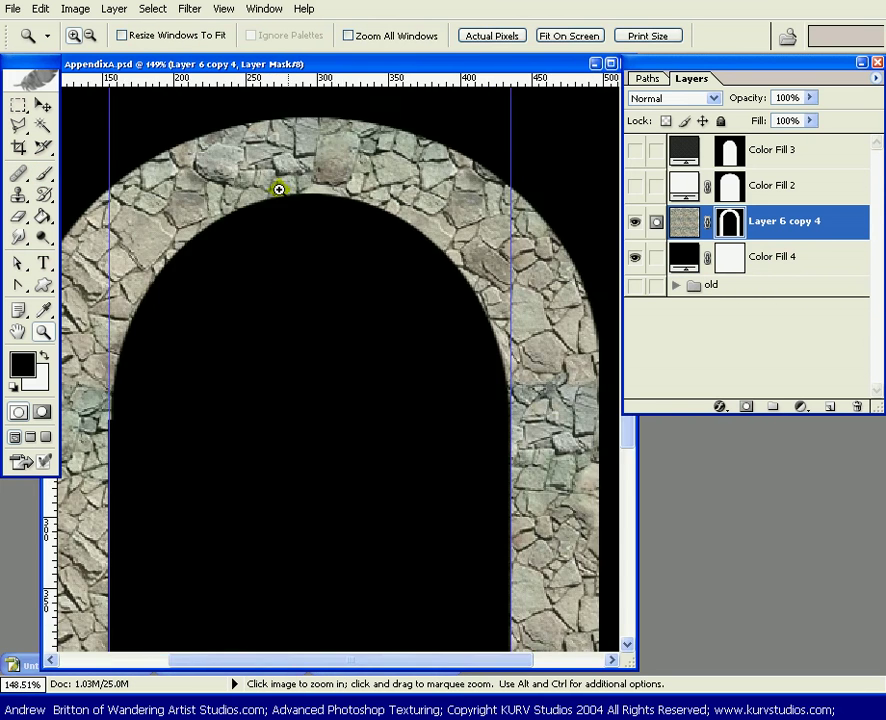
key("b")
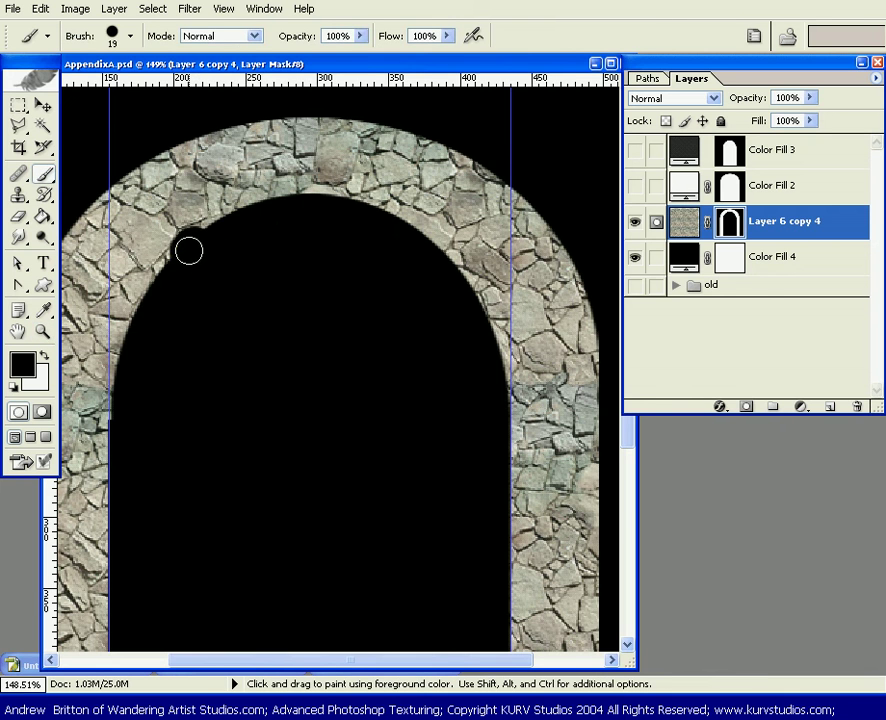
key("[")
key("[")
key("[")
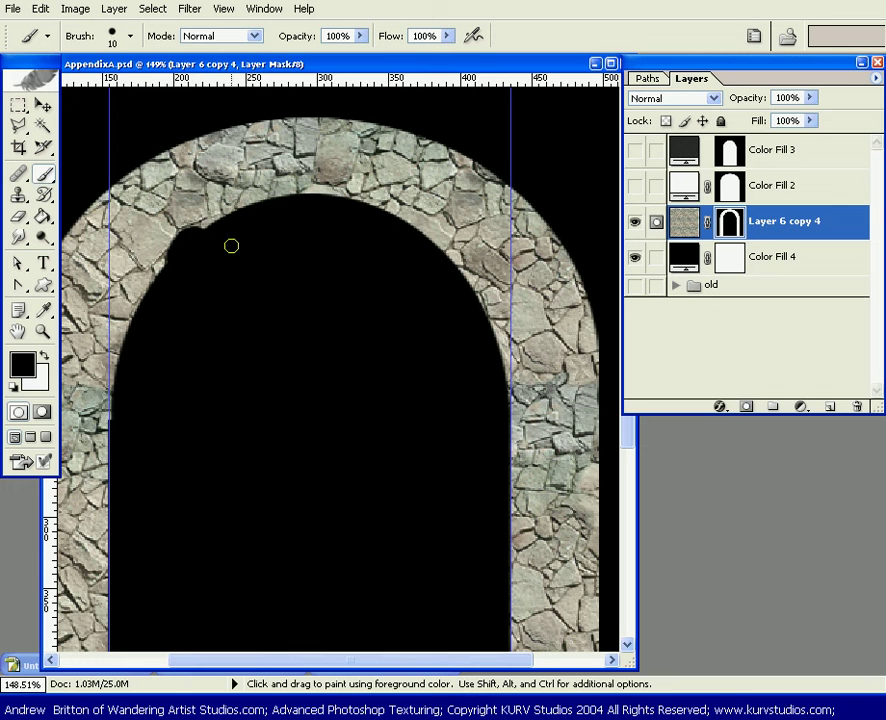
mouse_move(204, 234)
left_mouse_down()
mouse_move(193, 232)
mouse_move(246, 206)
mouse_move(246, 195)
left_mouse_up()
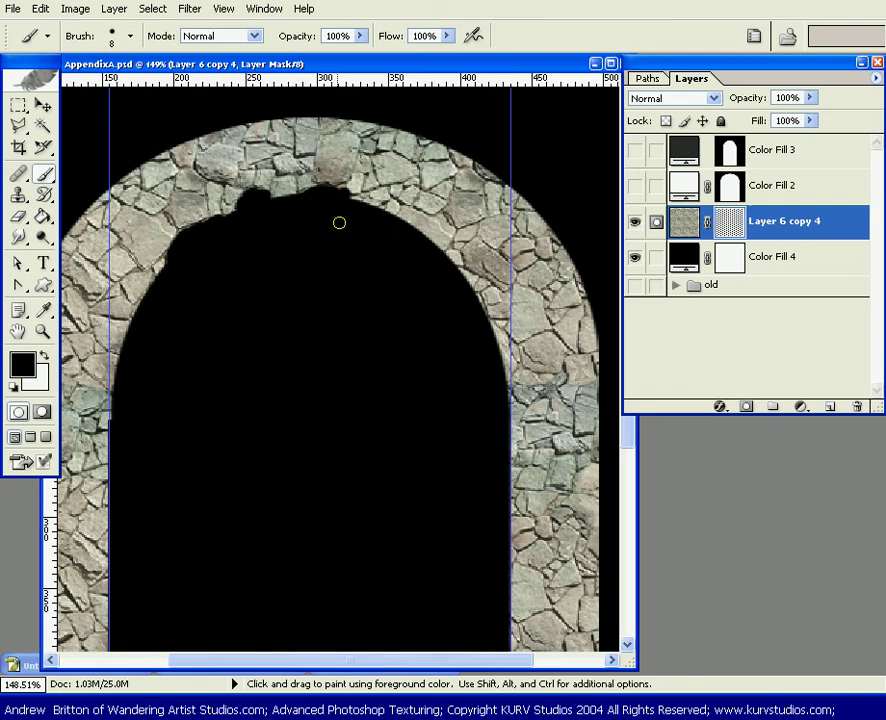
- Show the whole arch at 66.67% zoom and hide the guides
key("ctrl+minus")
key("ctrl+minus")
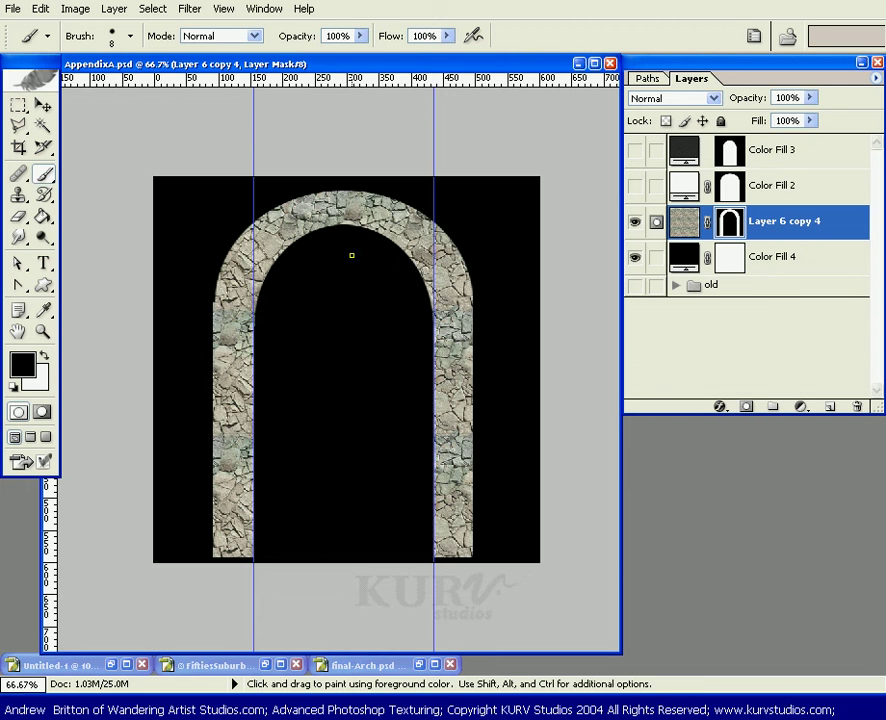
key("ctrl+h")
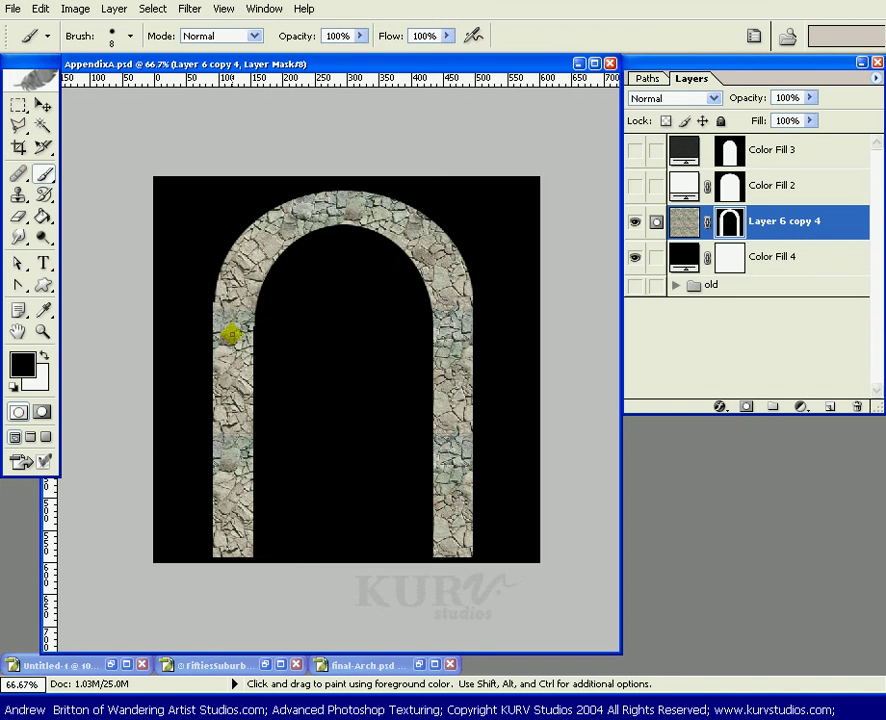
- Duplicate the masked stone arch layer, hide the original, and make the copy's layer mask active with the Rectangular Marquee tool selected
key("v")
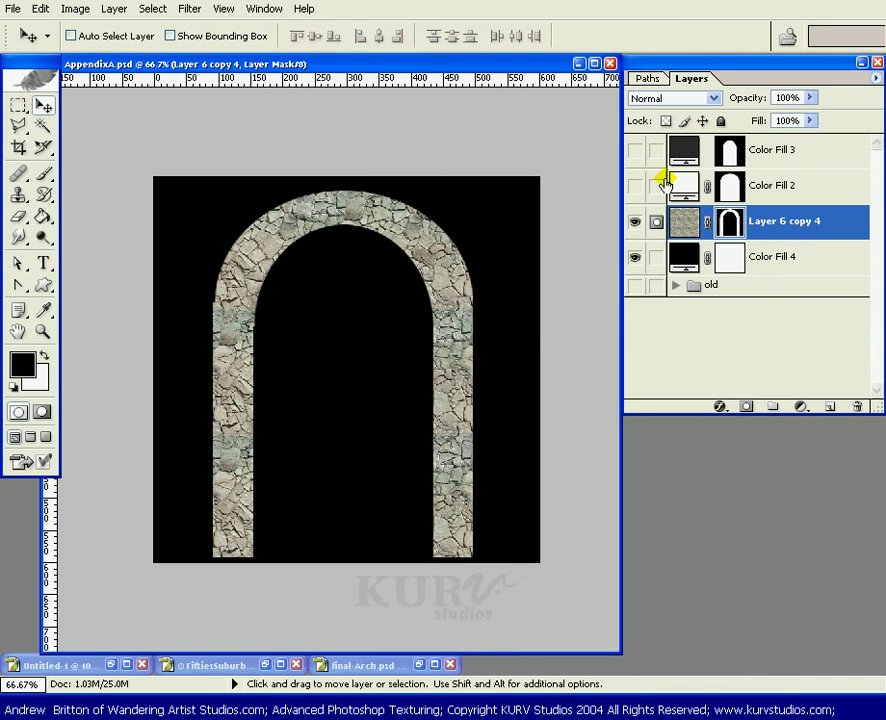
key("m")
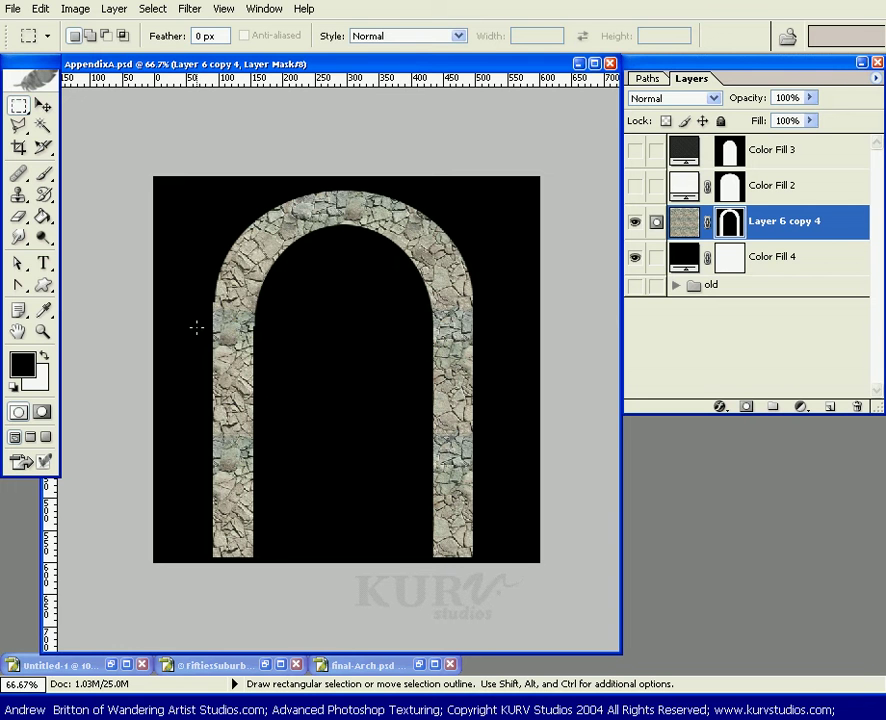
left_click_drag(702, 227, 834, 404)
left_click(635, 257)
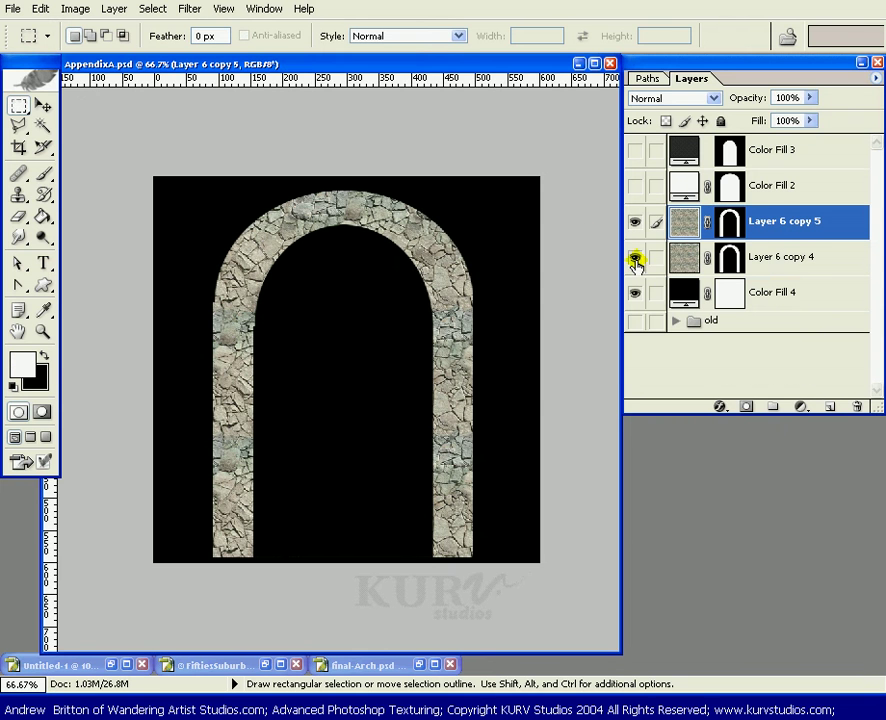
left_click(729, 222)
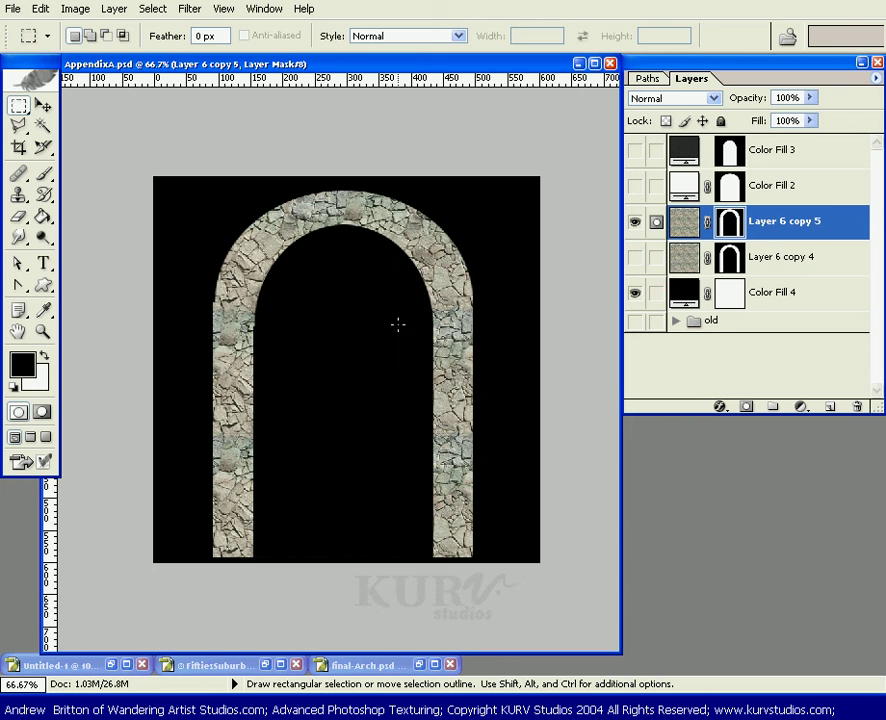
- Fill the curved upper part of the arch copy's layer mask with black, apply the mask to the layer, and deselect
left_click_drag(175, 178, 522, 352)
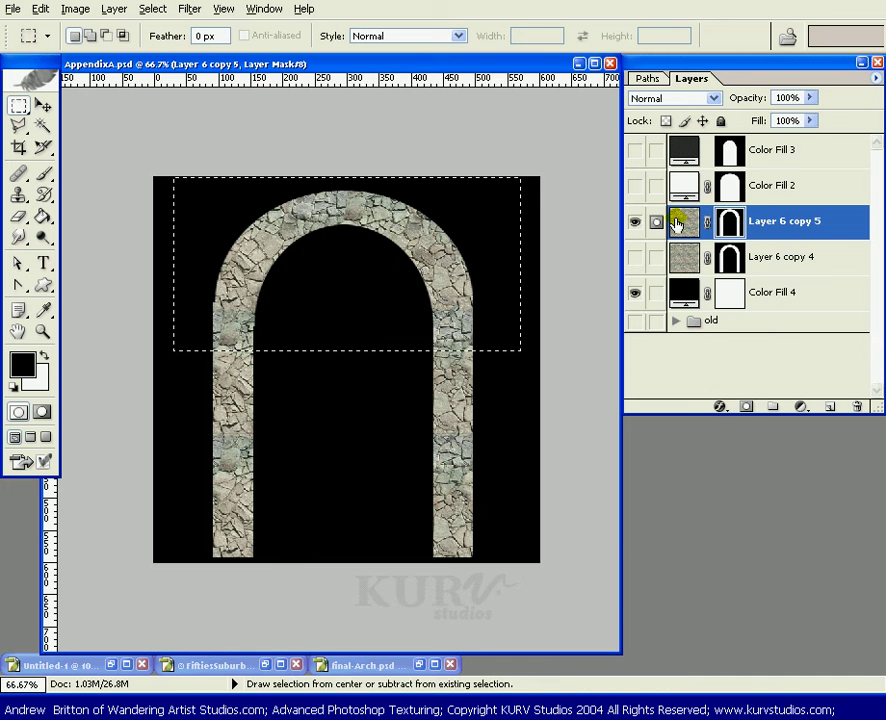
key("alt+BackSpace")
left_click_drag(742, 224, 857, 406)
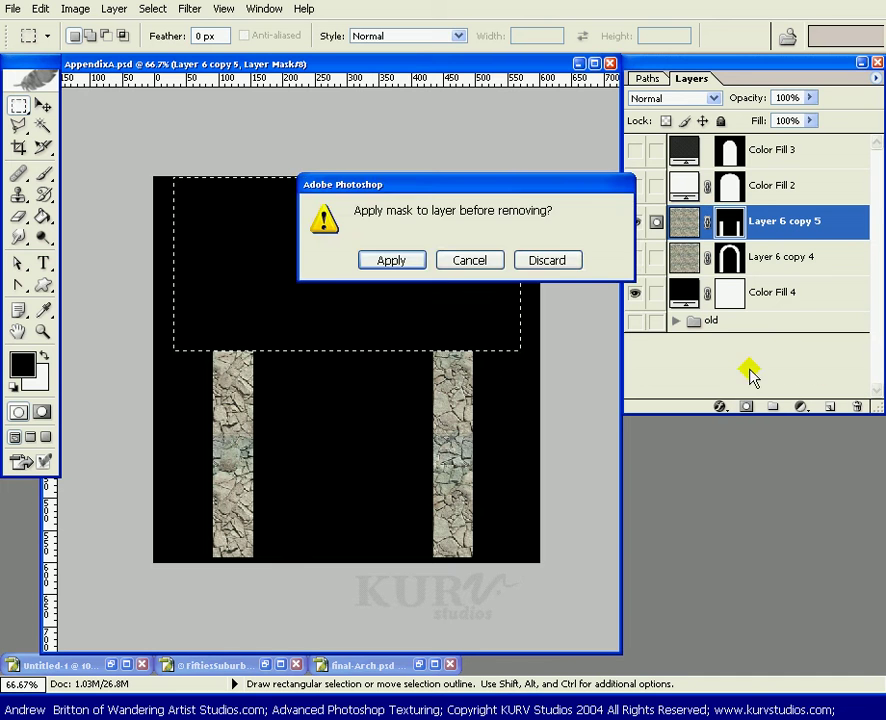
left_click(392, 261)
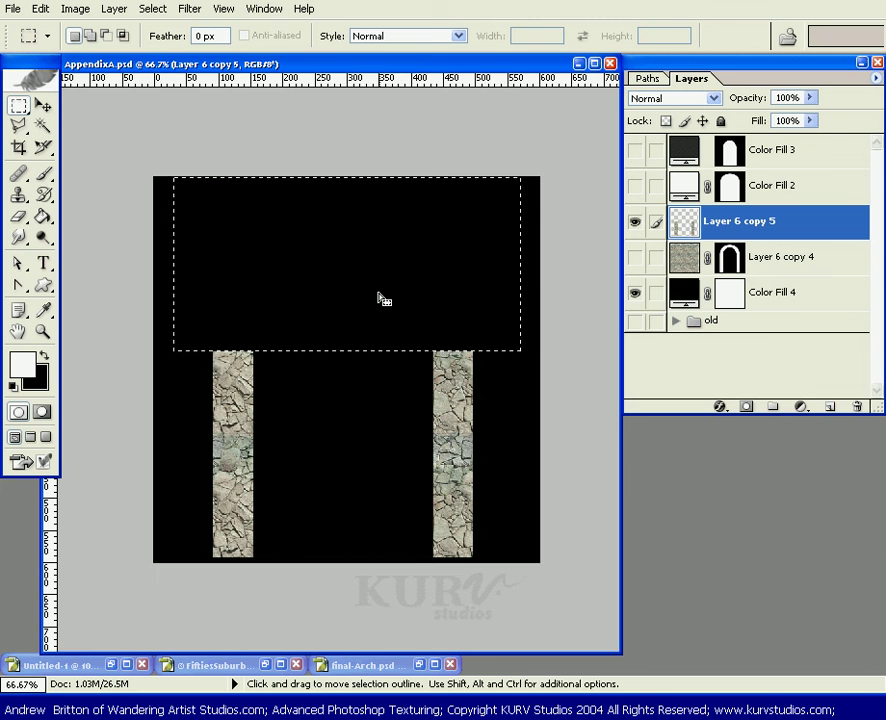
key("ctrl+d")
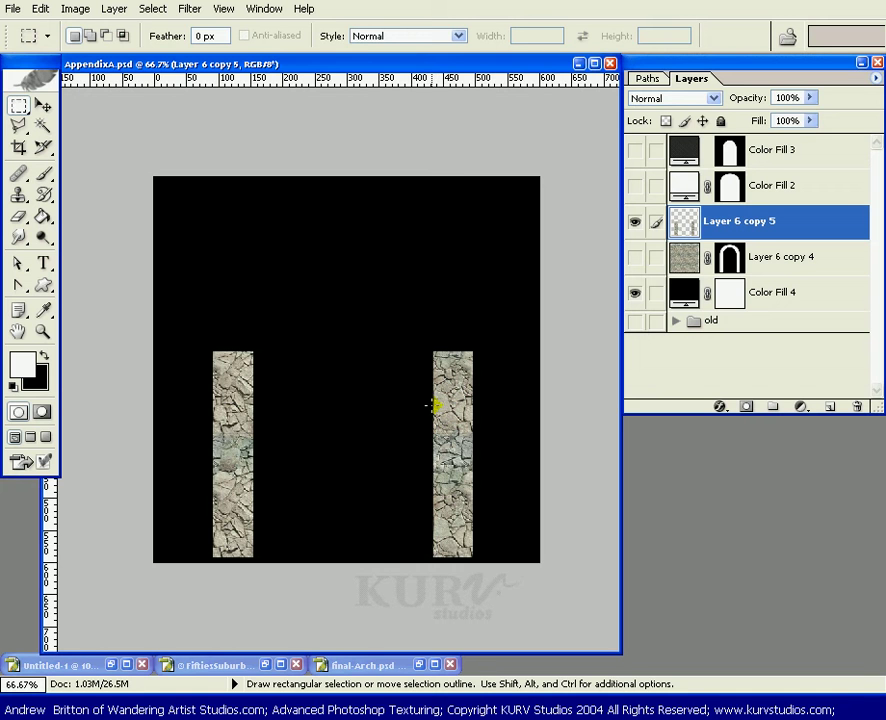
- Copy a rectangular section of the right stone pillar to a new layer and move it to the arch's top centre
left_click_drag(433, 401, 470, 470)
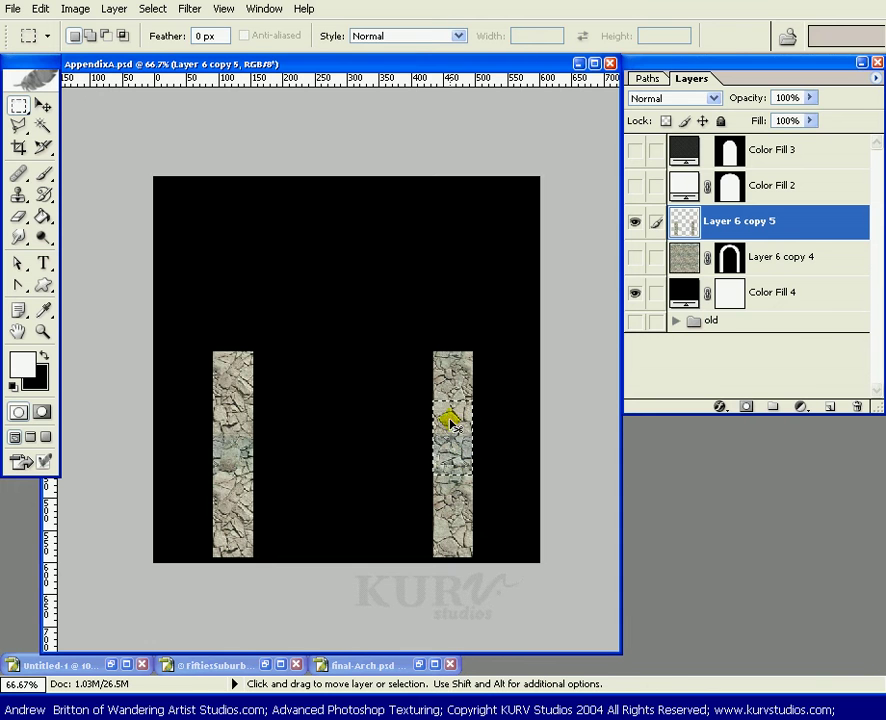
key("ctrl+j")
key("v")
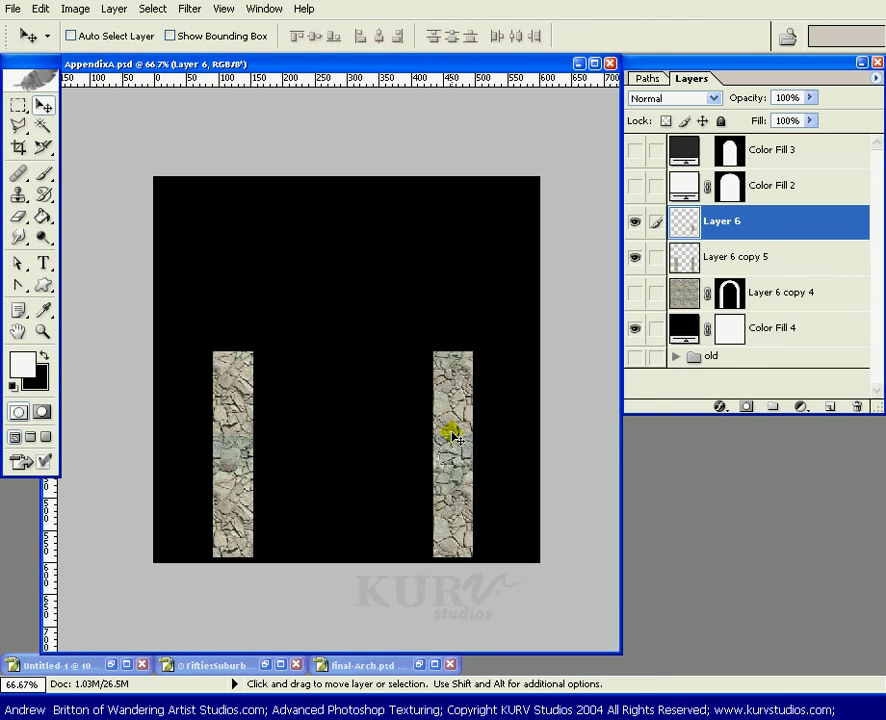
left_click_drag(451, 425, 347, 232)
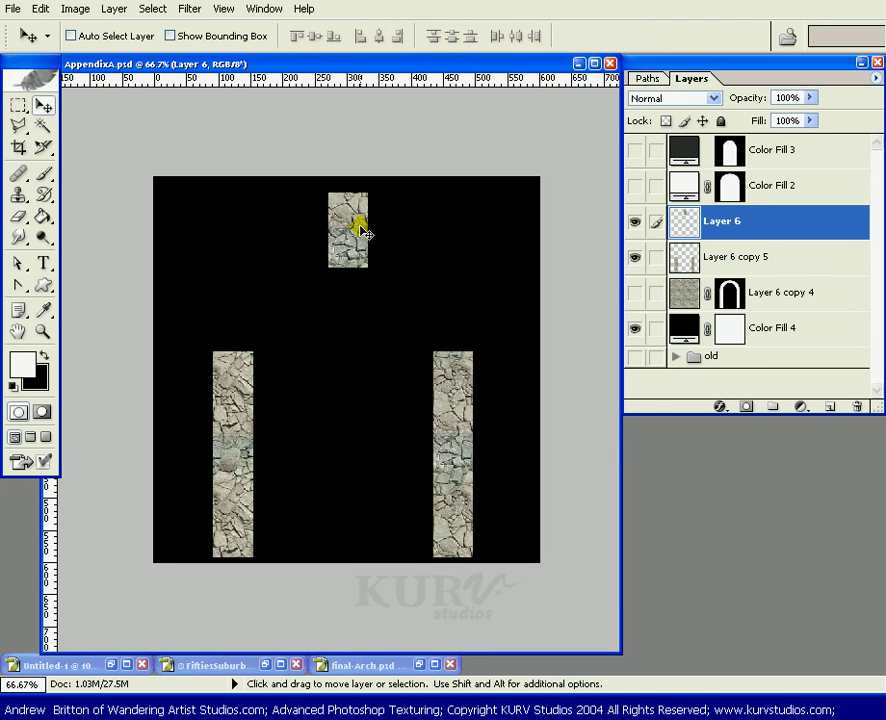
- Rotate the copied stone block 90° clockwise and move it up near the canvas's upper edge as the arch's crown
key("alt+e")
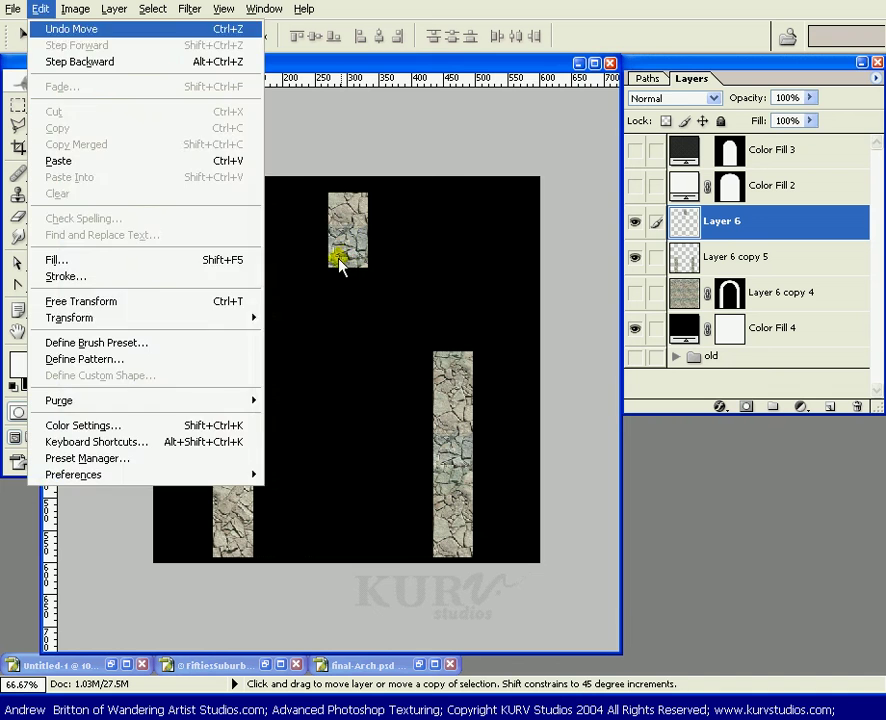
key("a")
key("Down")
key("Down")
key("Down")
key("Down")
key("Down")
key("Down")
key("Down")
key("Return")
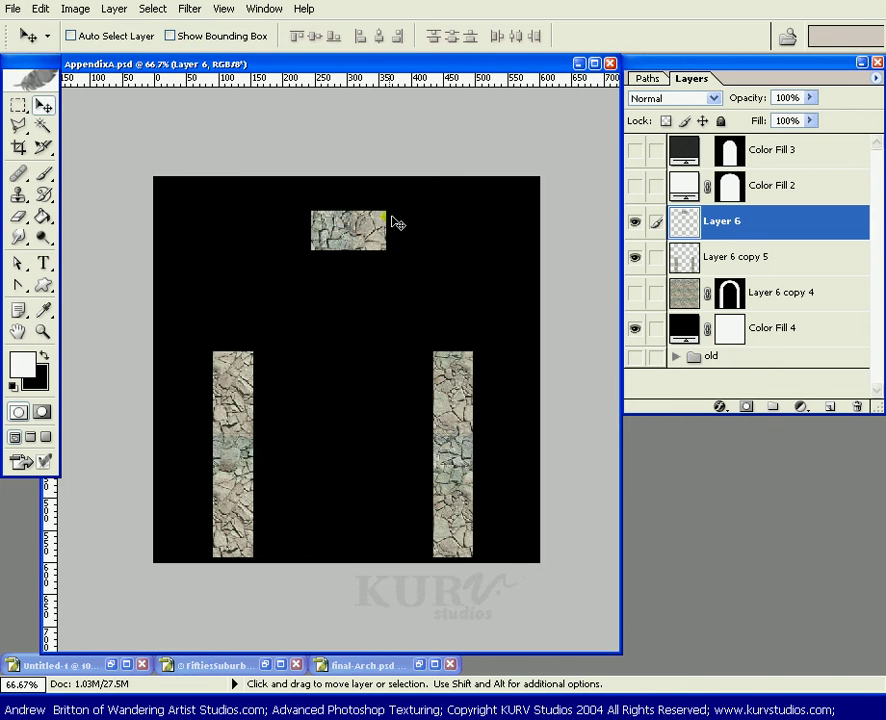
left_click(352, 234)
mouse_move(352, 234)
left_mouse_down()
mouse_move(352, 204)
mouse_move(356, 212)
left_mouse_up()
left_click(382, 215)
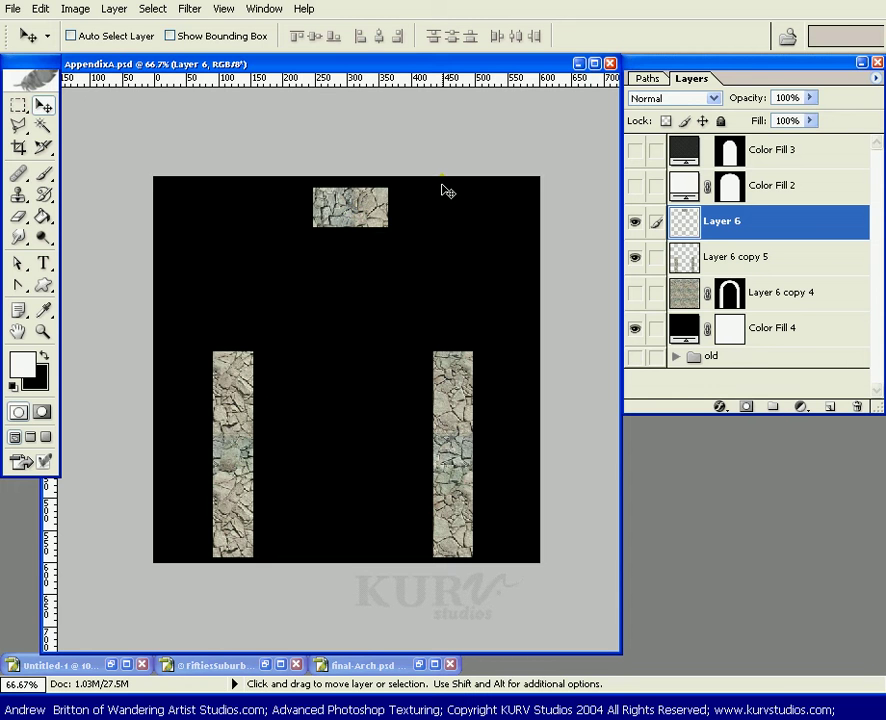
scroll(268, 453, "up", 4)
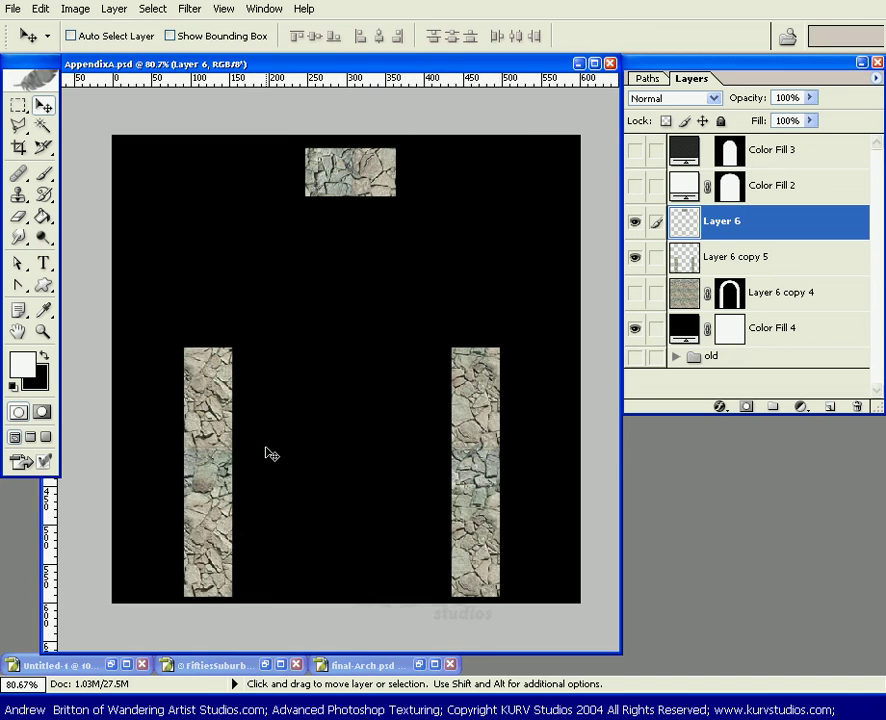
scroll(268, 453, "up", 1)
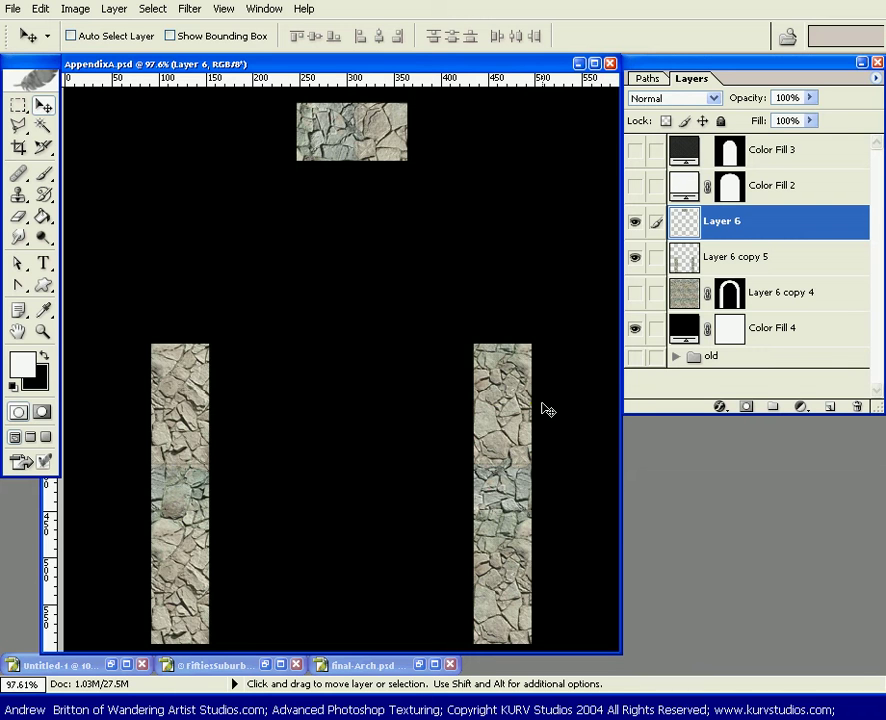
left_click(343, 146)
key("ctrl+t")
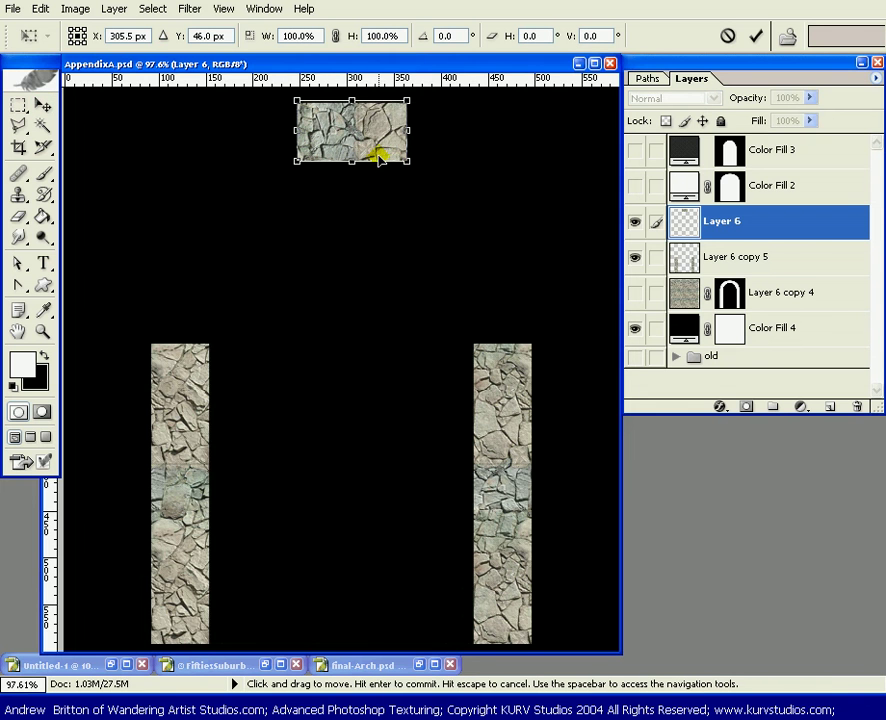
key("ctrl")
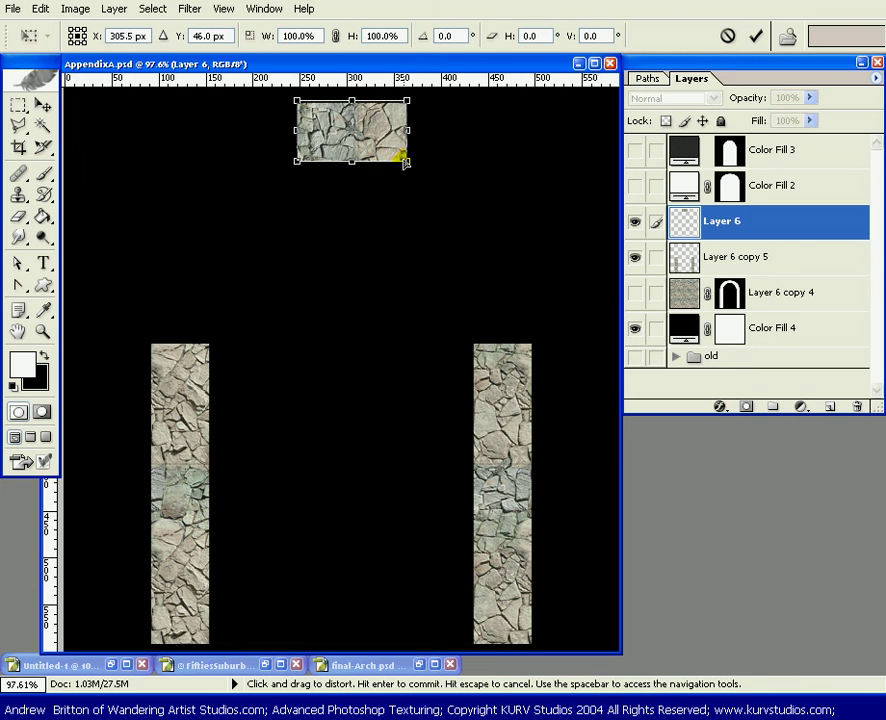
left_click_drag(409, 162, 390, 156)
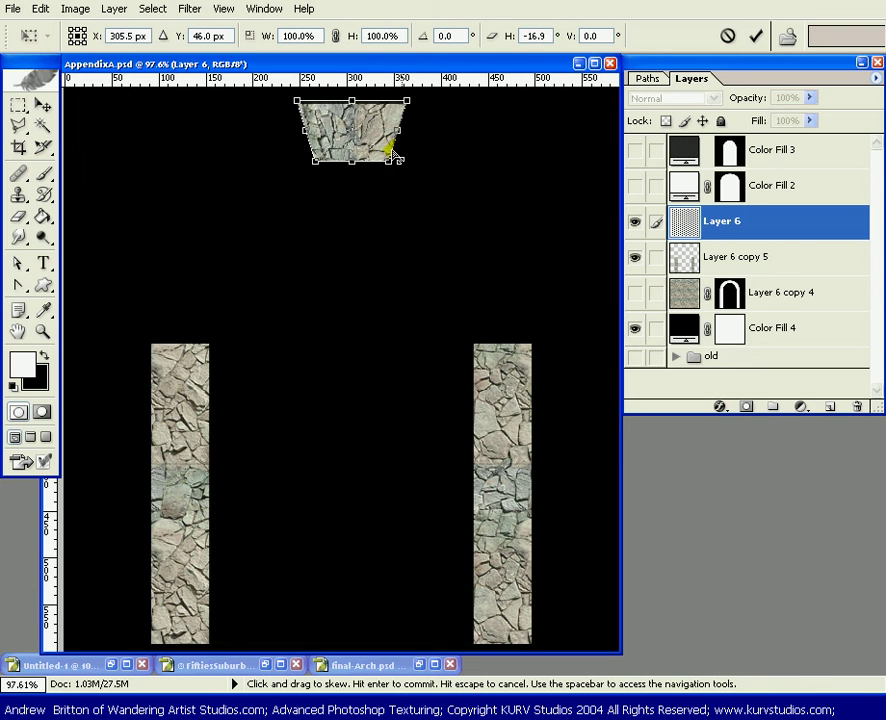
key("Escape")
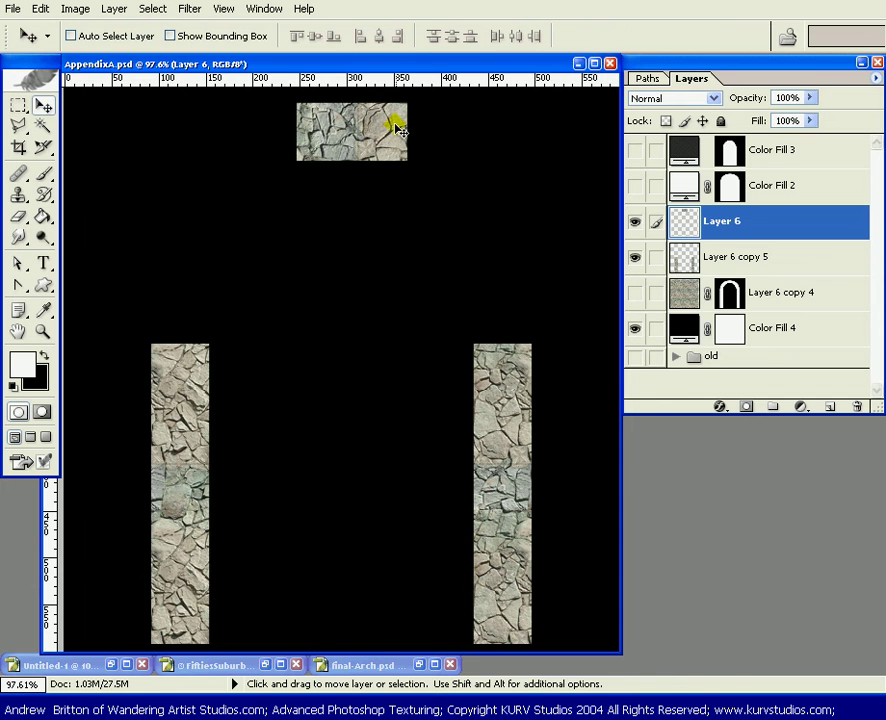
- Duplicate the stone block six times along both sides of the arch curve and rotate the upper-left copy about -33.3°
left_click_drag(365, 137, 246, 132)
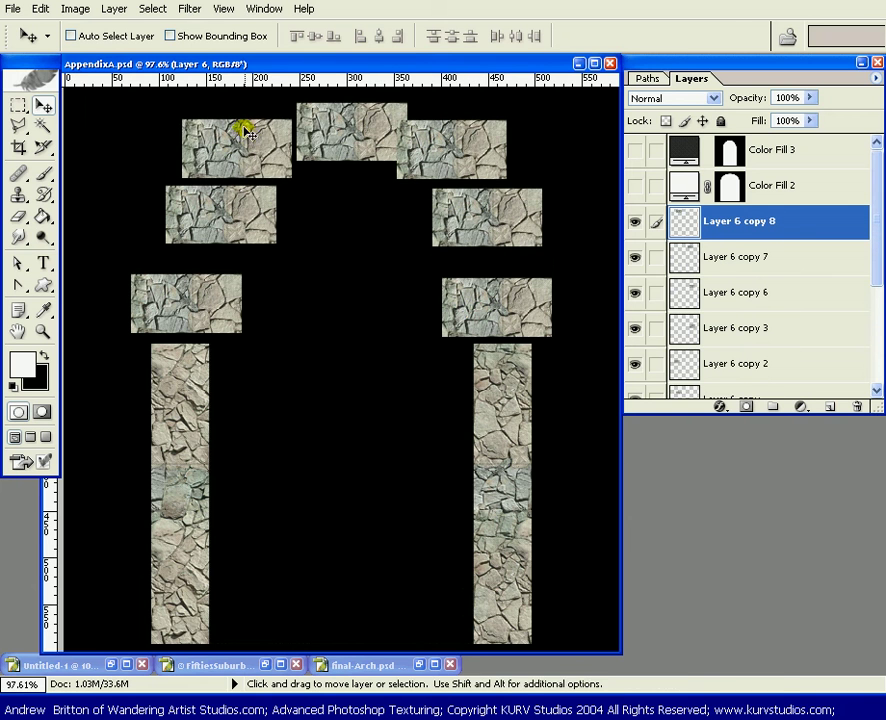
key("ctrl+t")
left_click_drag(338, 185, 342, 178)
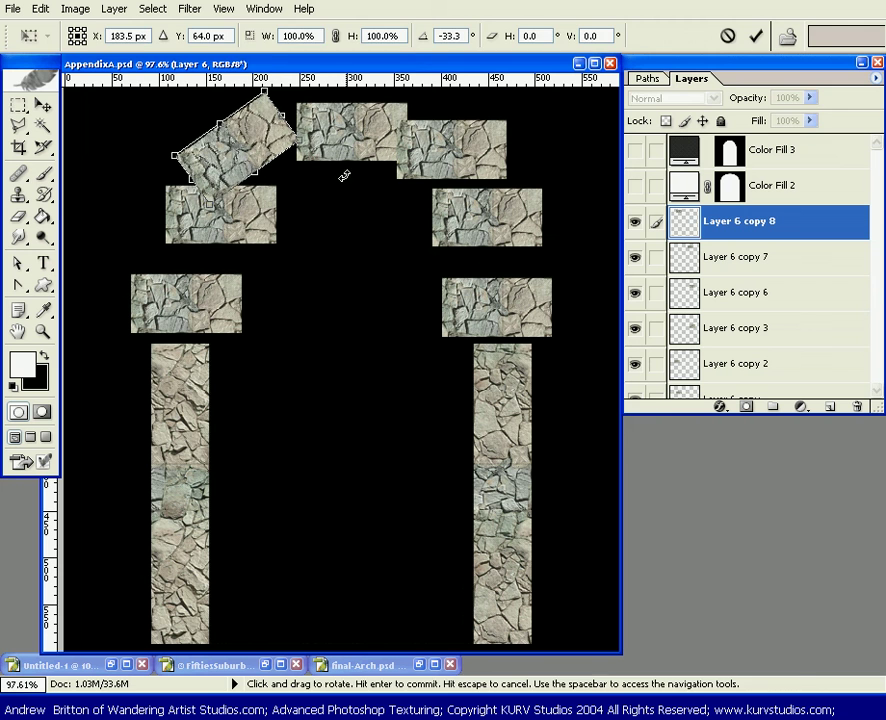
key("Return")
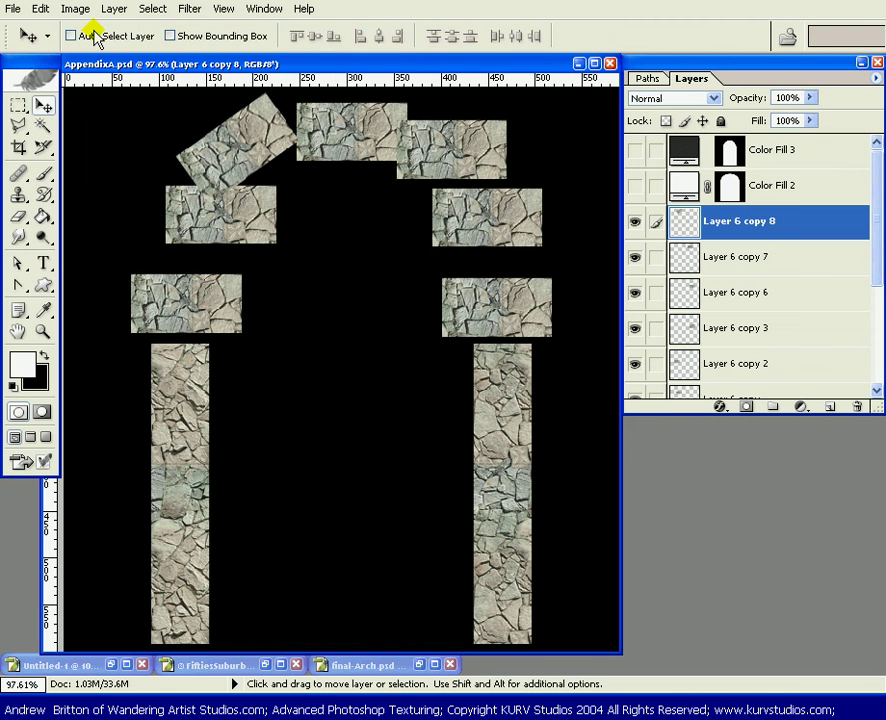
- Turn on Auto Select Layer and rotate the middle-left stone block counterclockwise to follow the arch's curve
left_click(72, 35)
left_click(241, 206)
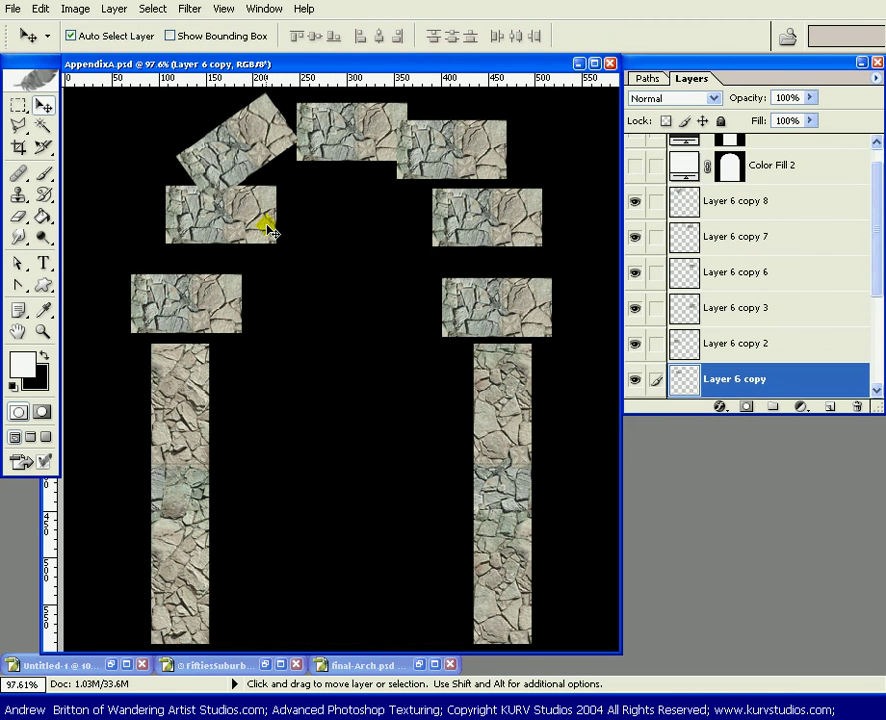
key("ctrl+t")
left_click_drag(297, 277, 335, 186)
key("Return")
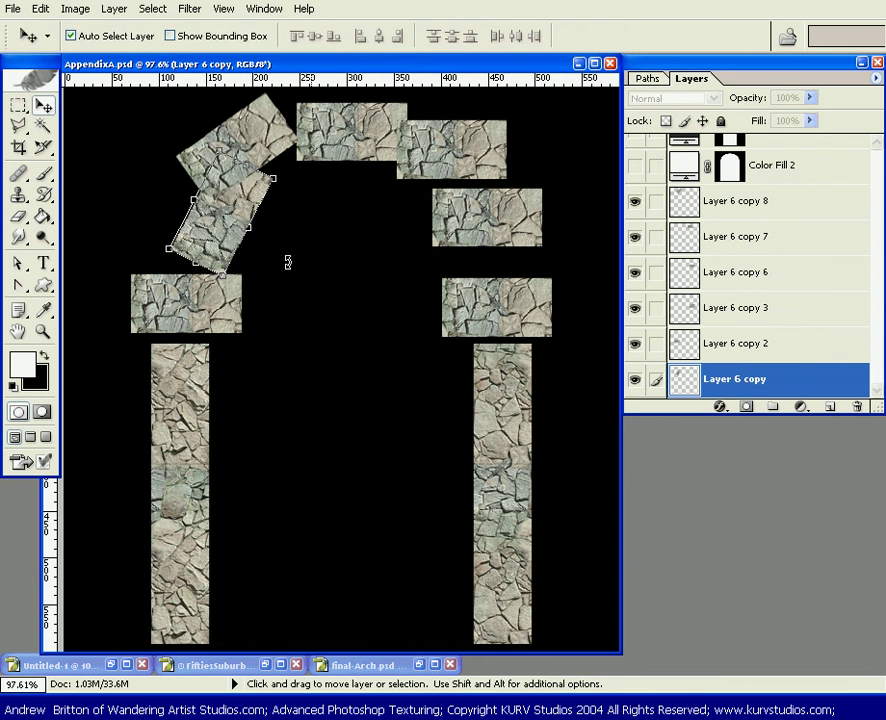
- Rotate the lower-left stone block nearly upright and fit it between the left pillar and the block above it
left_click(216, 312)
left_click(212, 311)
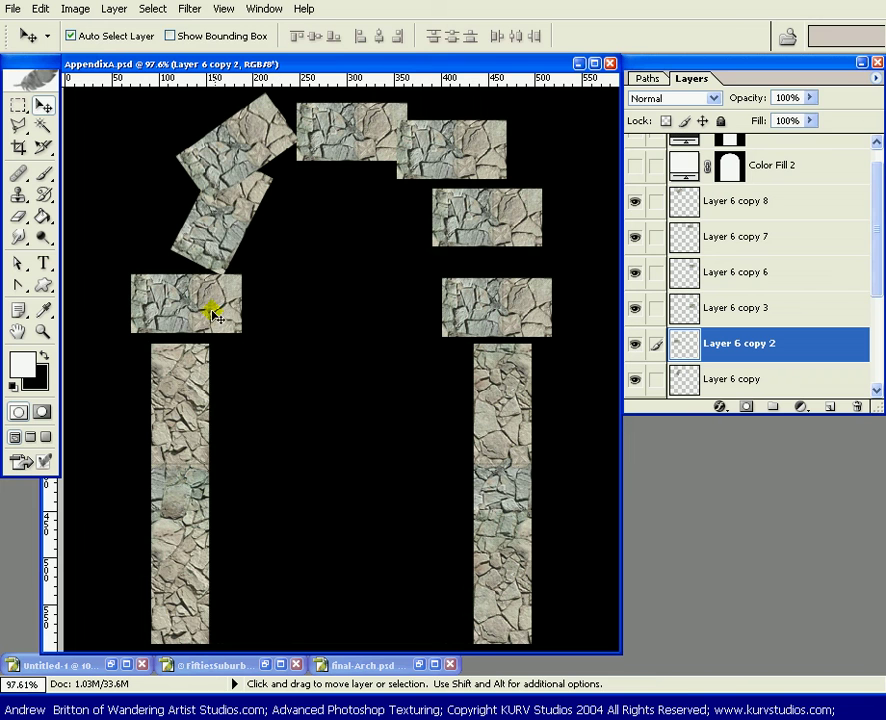
key("ctrl+t")
mouse_move(268, 342)
left_mouse_down()
mouse_move(266, 264)
mouse_move(244, 250)
left_mouse_up()
left_click(240, 145)
key("Return")
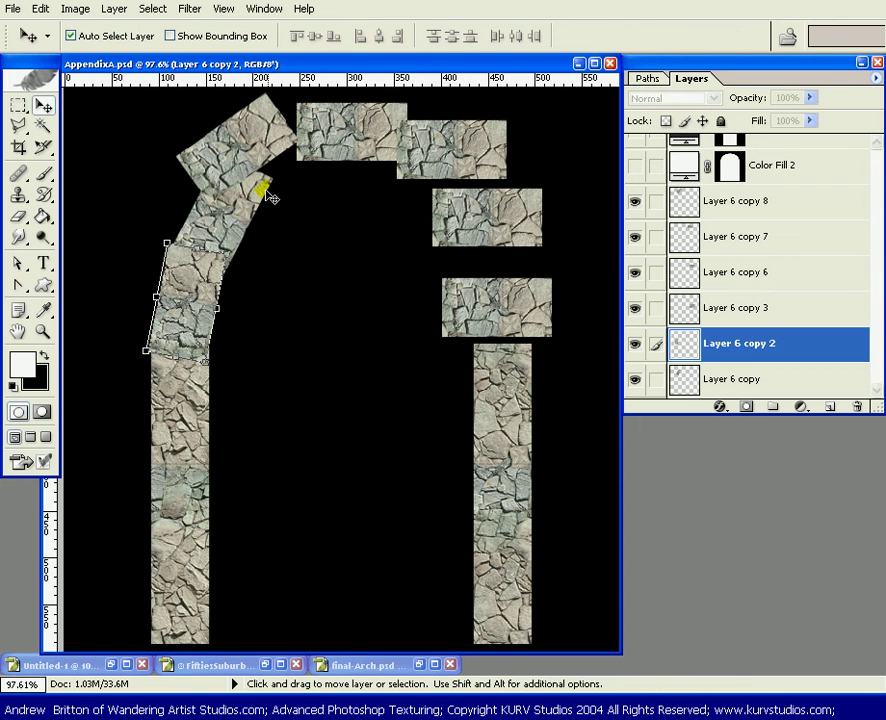
- Rotate the upper-left stone block about 7.5° and move it against the crown block, then shift the middle-left block to meet it
left_click(268, 145)
left_click(247, 131)
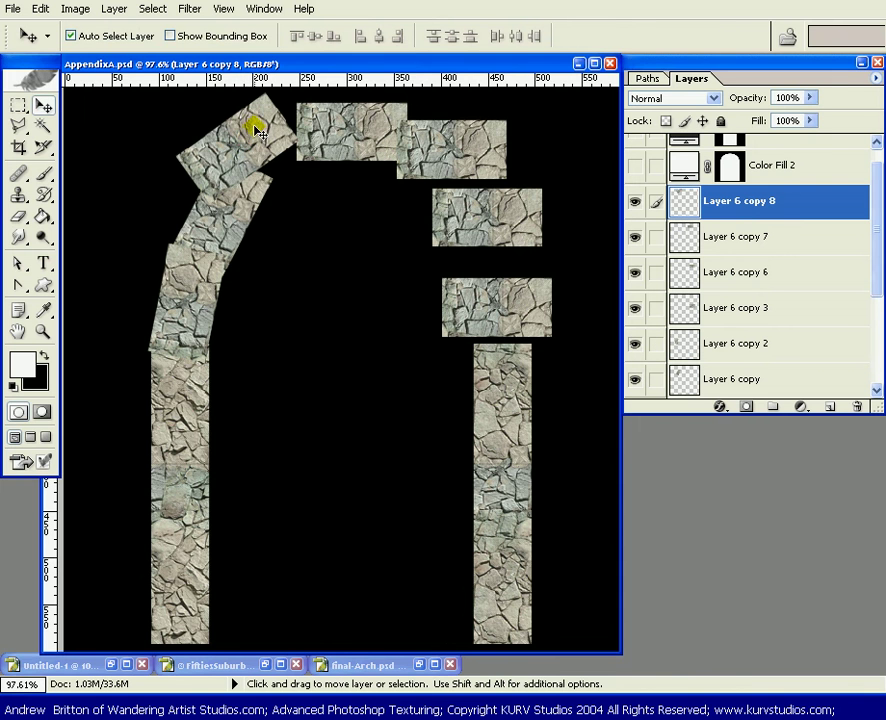
key("ctrl+t")
left_click_drag(303, 229, 283, 235)
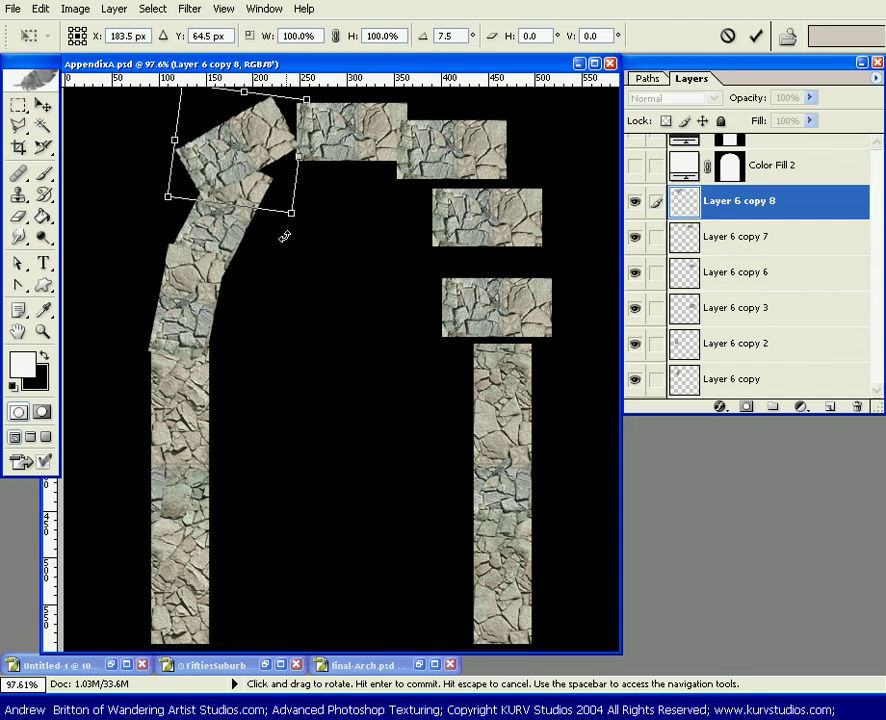
left_click(247, 165)
left_click_drag(247, 165, 268, 160)
key("Return")
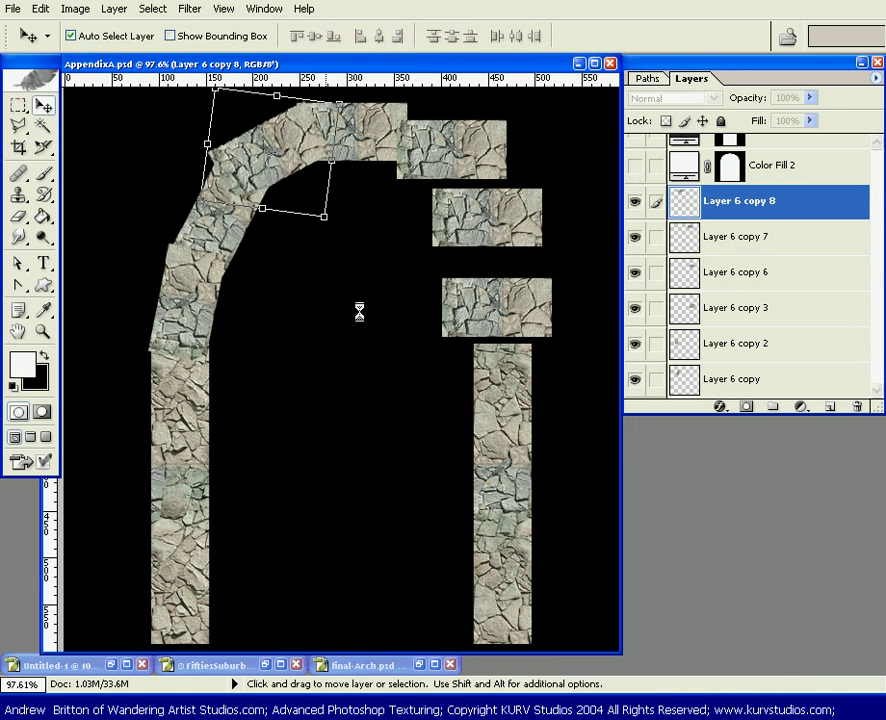
left_click(234, 231)
left_click_drag(224, 222, 216, 212)
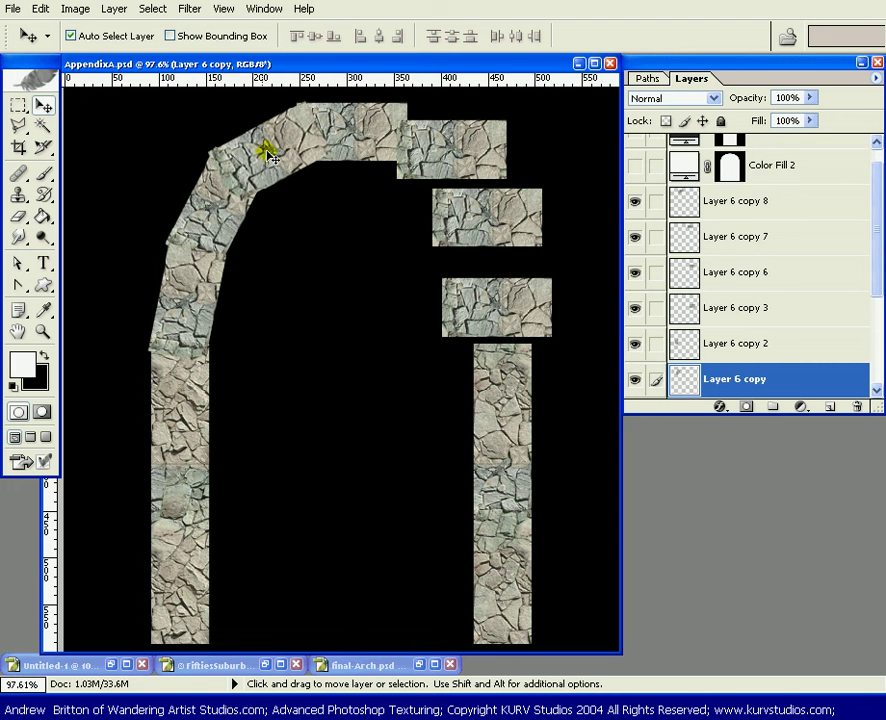
- Rotate the lower-right stone block about 83° and place it on top of the right pillar
left_click_drag(873, 245, 873, 248)
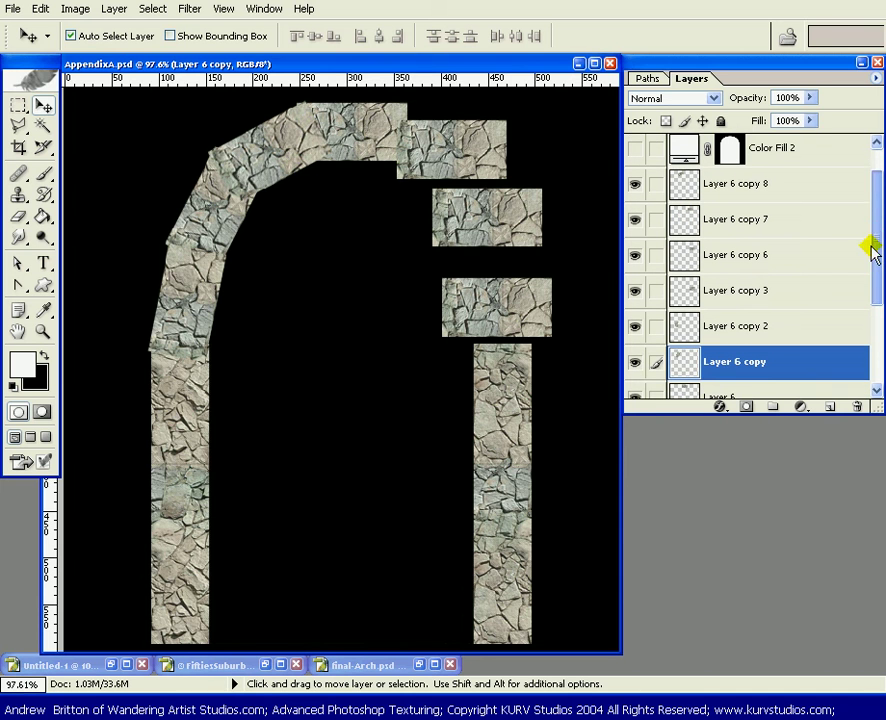
left_click(511, 302)
key("ctrl+t")
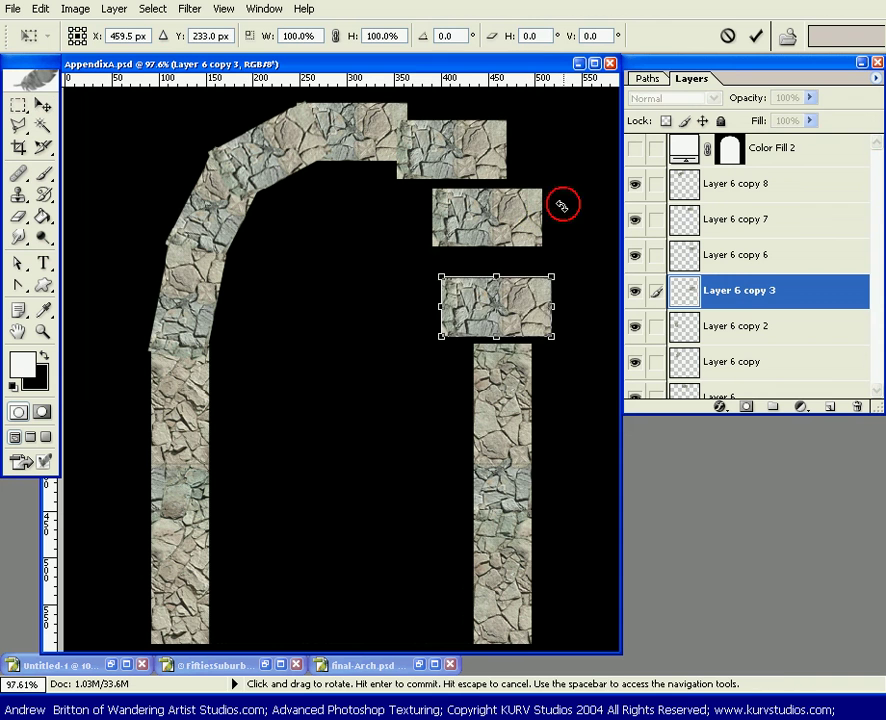
left_click_drag(568, 210, 576, 336)
left_click_drag(499, 311, 502, 292)
left_click_drag(580, 272, 578, 286)
left_click_drag(479, 303, 484, 312)
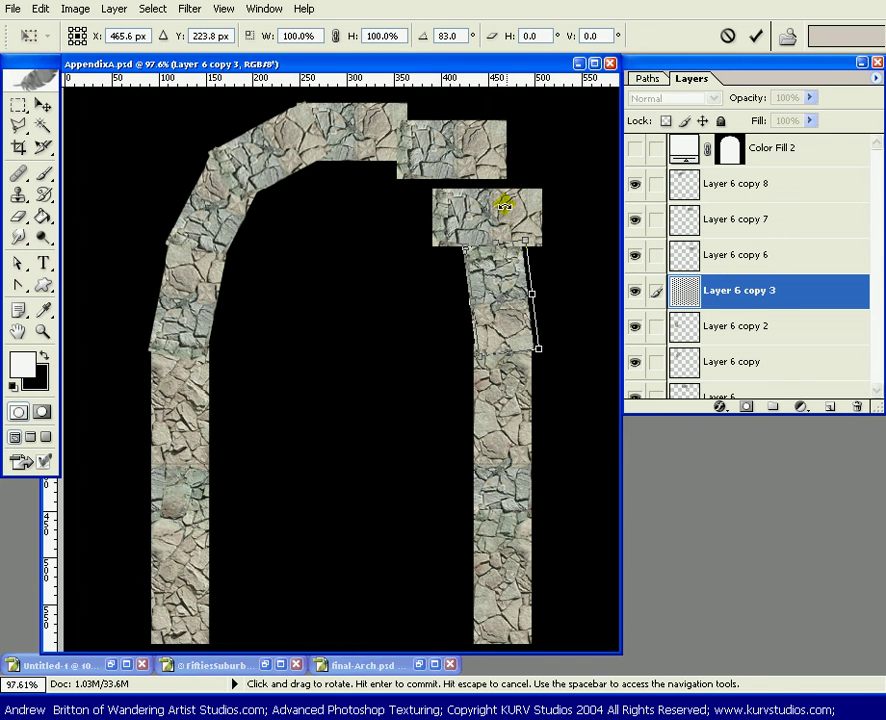
key("Return")
- Rotate the middle-right stone block clockwise along the arch's curve and join it to the block below
left_click(500, 211)
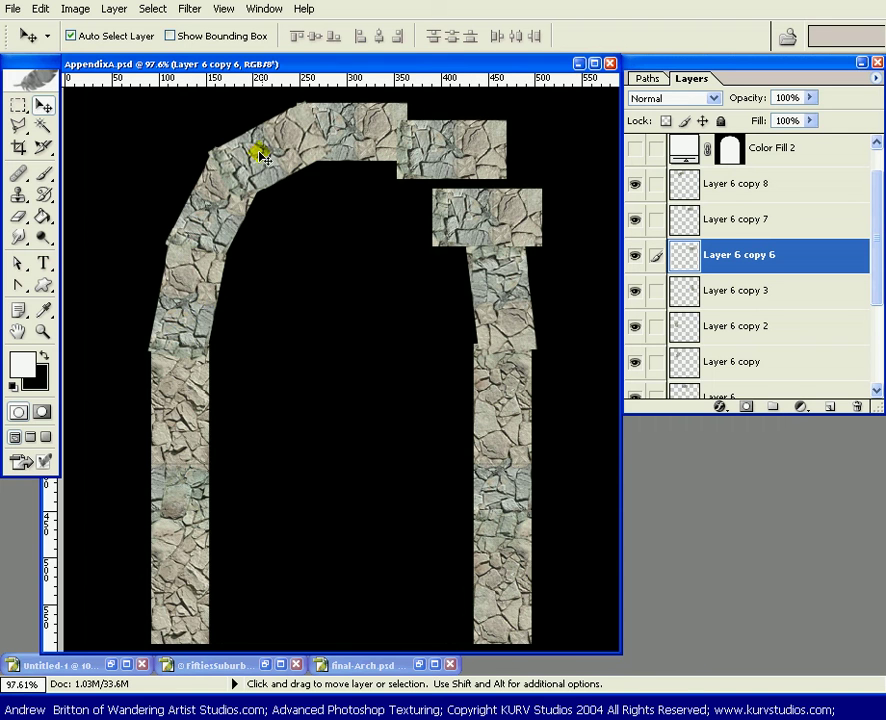
left_click(516, 212)
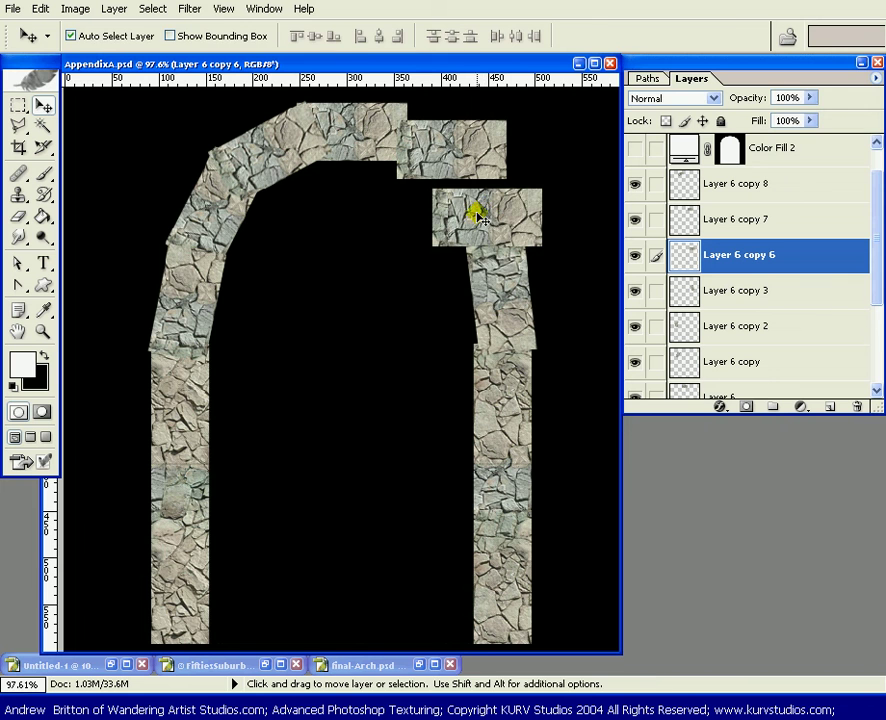
key("ctrl+t")
left_click_drag(534, 134, 576, 234)
left_click_drag(494, 231, 488, 227)
key("Up")
key("Return")
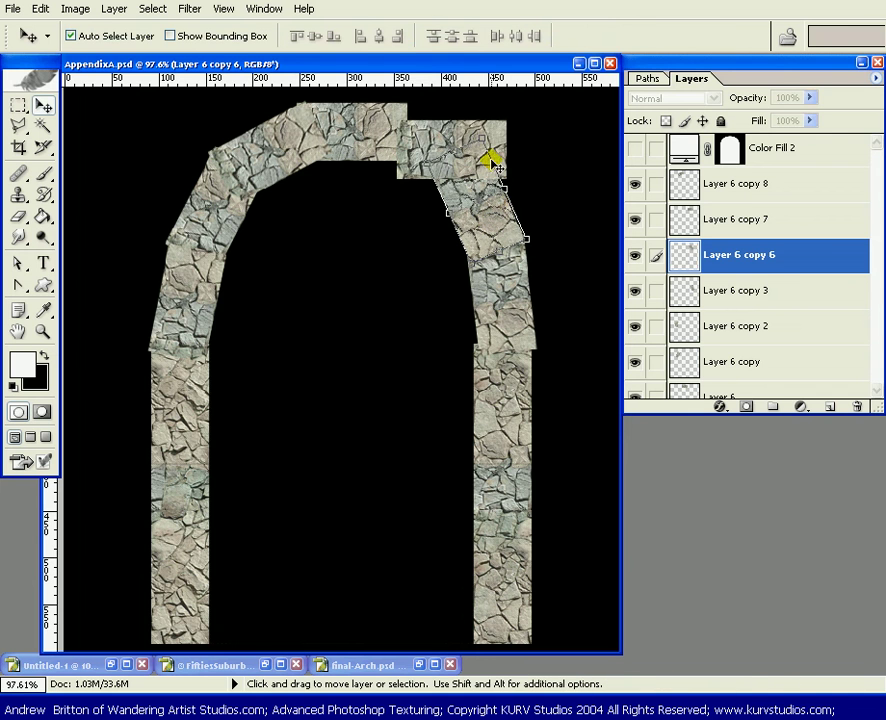
- Rotate the upper-right stone block about 35° and fit it between the crown block and the block below, fine-tuning its position and angle
left_click(471, 135)
key("ctrl+t")
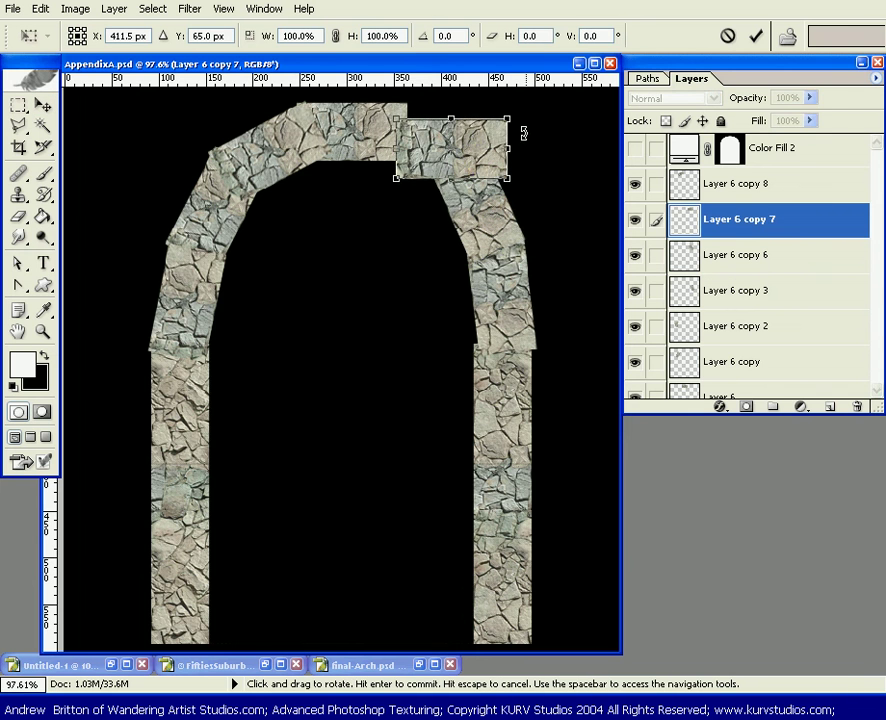
left_click_drag(522, 133, 541, 171)
left_click_drag(460, 166, 439, 161)
left_click_drag(536, 155, 538, 163)
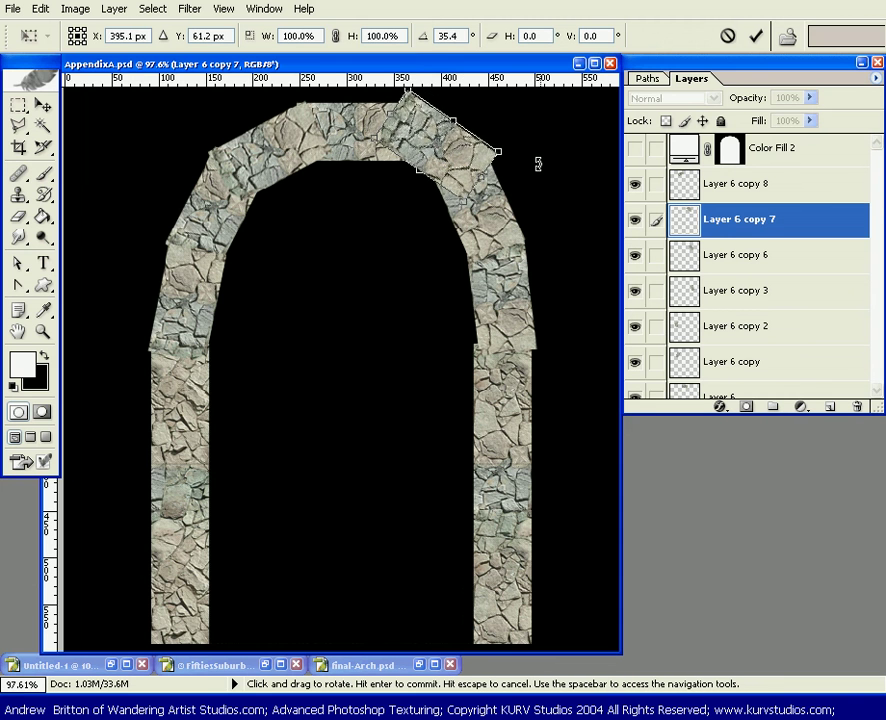
key("Return")
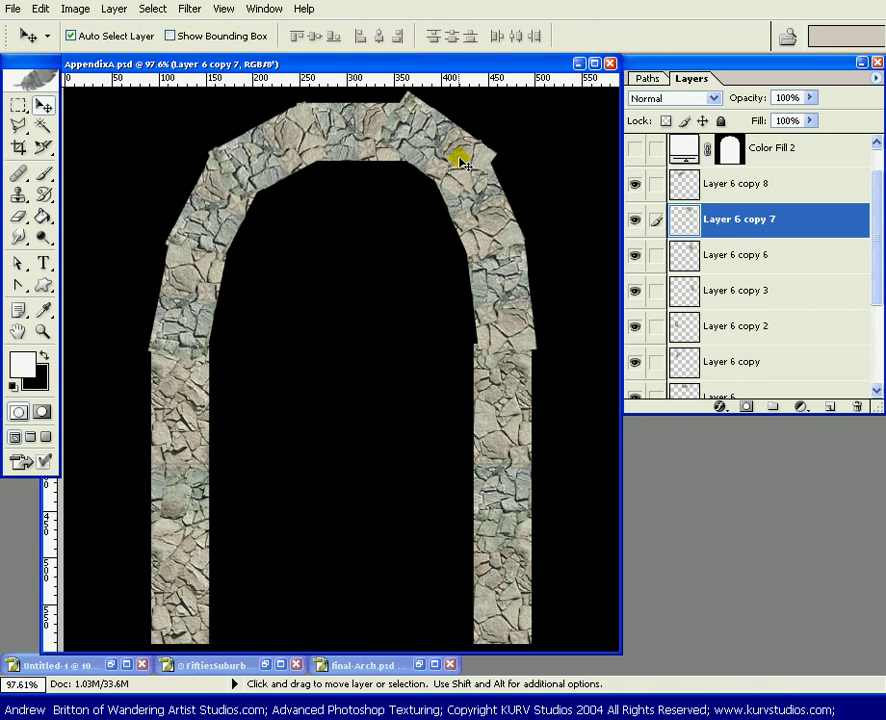
mouse_move(461, 163)
left_mouse_down()
mouse_move(458, 153)
mouse_move(455, 165)
left_mouse_up()
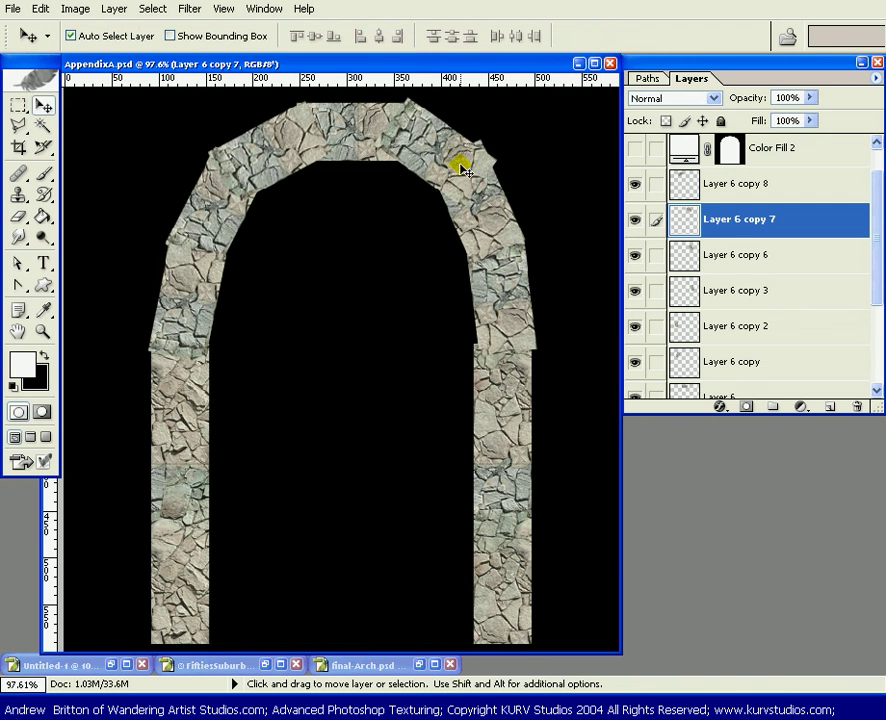
key("ctrl+t")
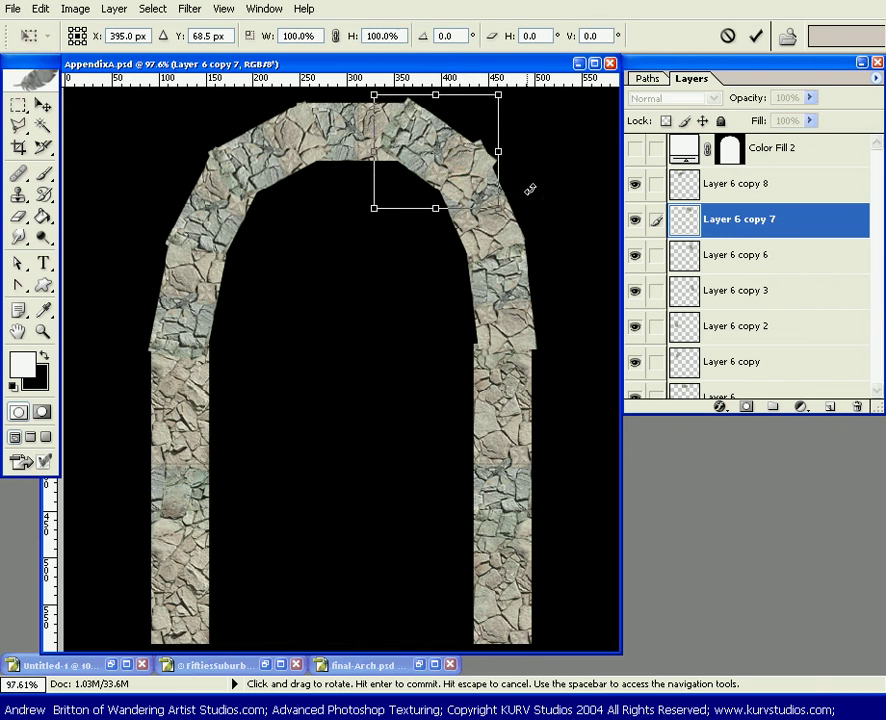
left_click_drag(530, 187, 544, 179)
key("Return")
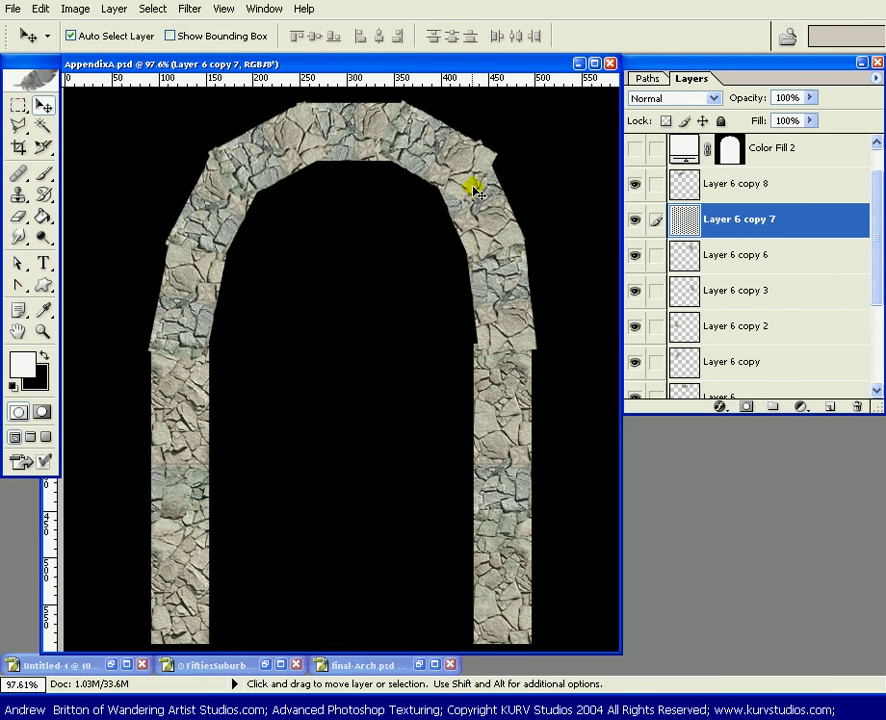
- Nudge the lower-right stone block slightly inward so it lines up with the top of the right pillar
left_click(494, 214)
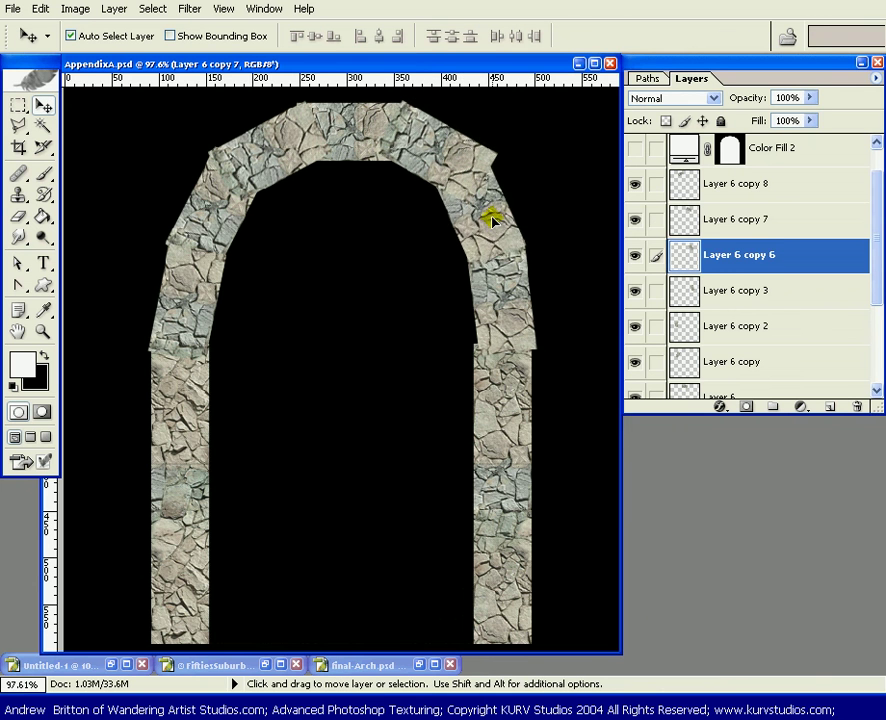
left_click(497, 311)
left_click_drag(497, 311, 528, 268)
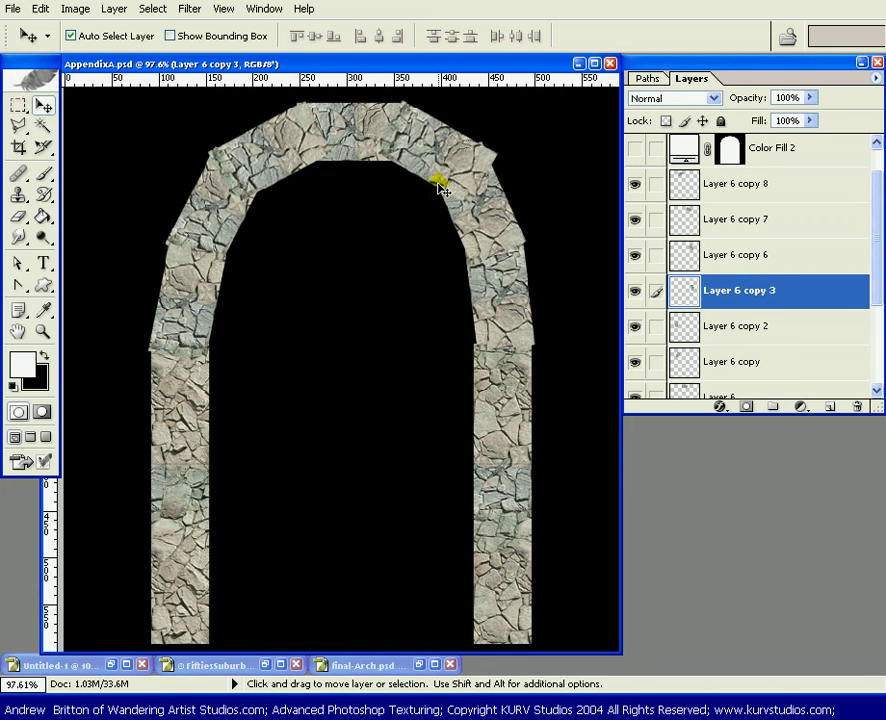
- Duplicate the full stone texture layer Layer 6 copy 4 and replace the duplicate's mask with one shaped like the upper-left stone block
left_click_drag(872, 247, 872, 221)
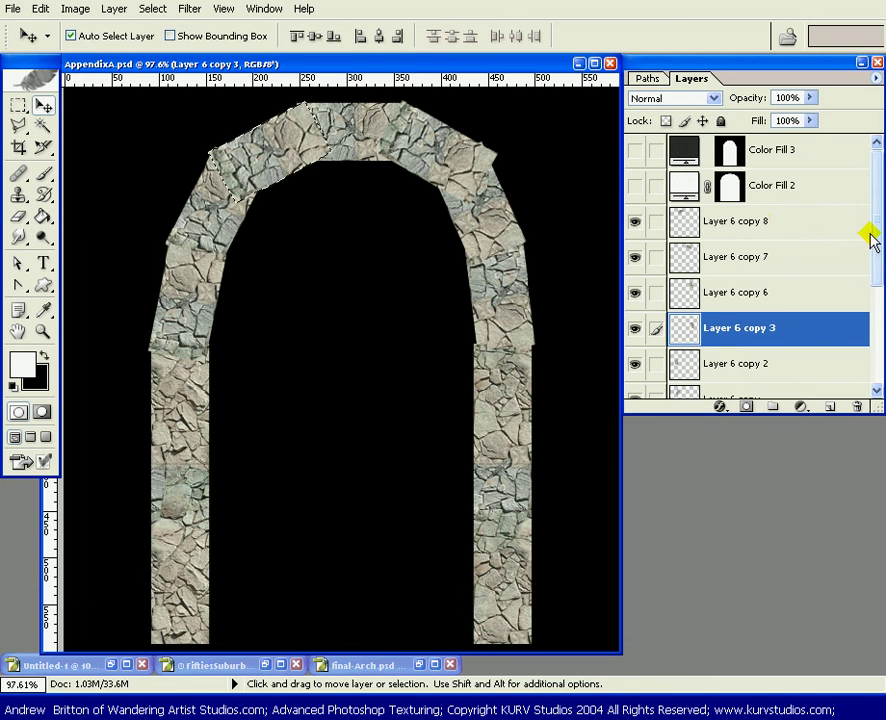
left_click_drag(872, 207, 829, 405)
left_click_drag(872, 300, 876, 350)
left_click_drag(756, 300, 857, 405)
left_click(547, 261)
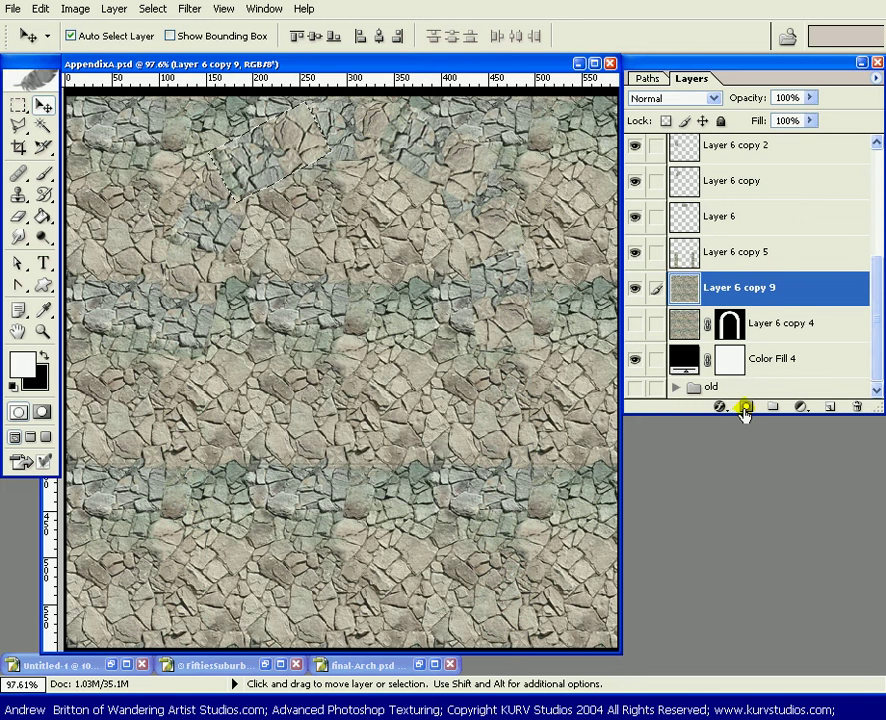
left_click(748, 407)
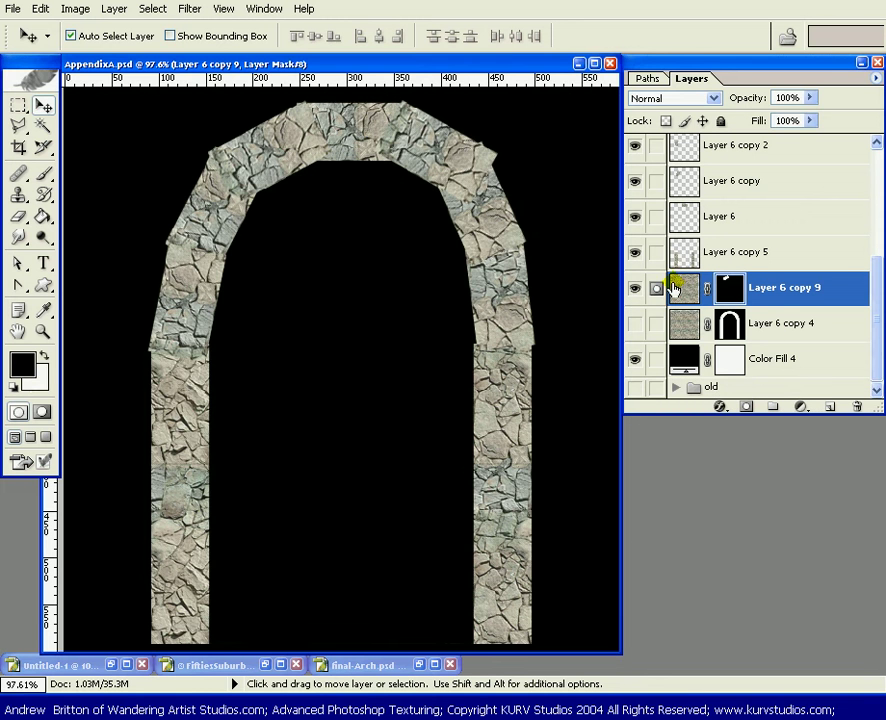
- Unlink the texture copy from its block-shaped mask and turn off automatic layer selection
left_click(684, 288)
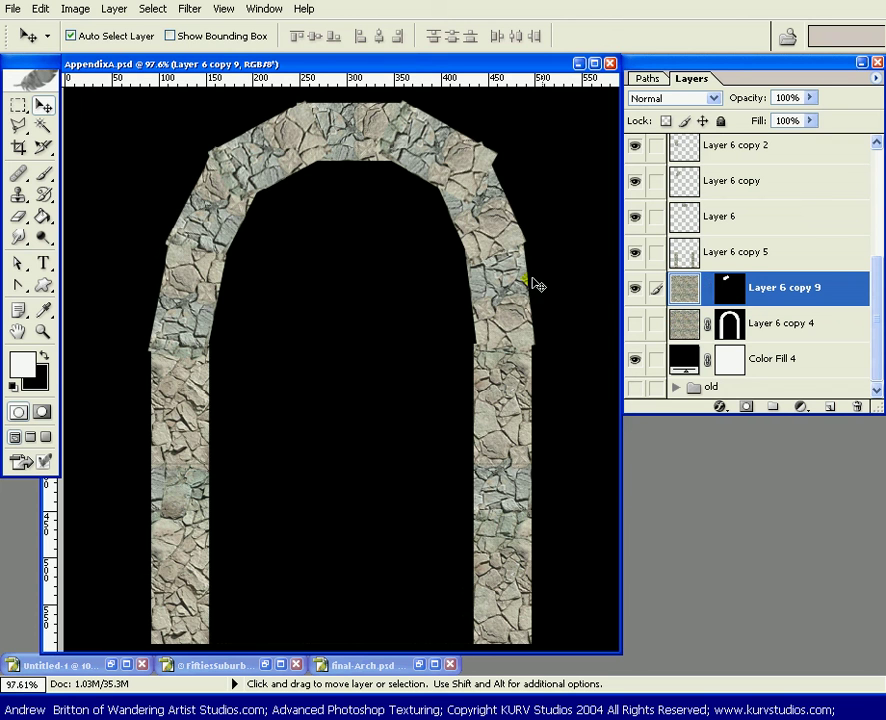
left_click(312, 247)
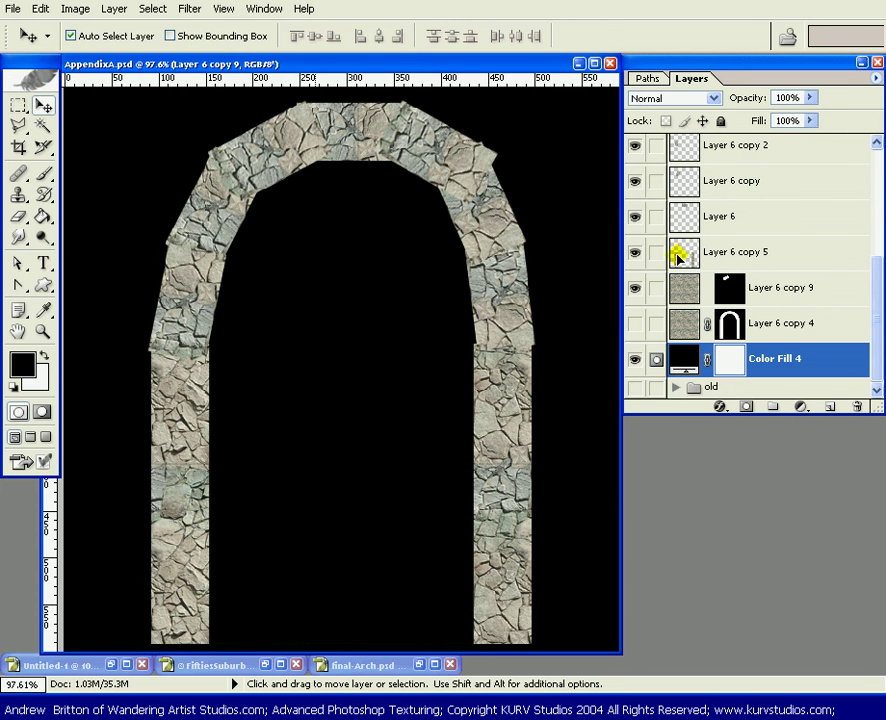
left_click(684, 288)
left_click(72, 36)
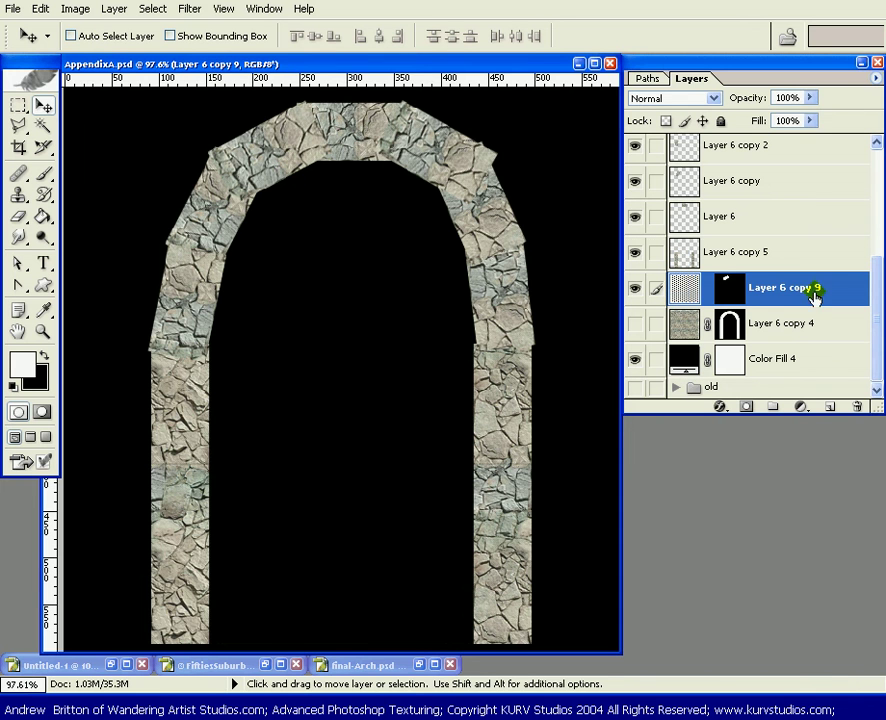
- Try shifting the texture inside its mask with the copy stacked above the stone blocks, then delete that masked copy
left_click_drag(813, 298, 752, 241)
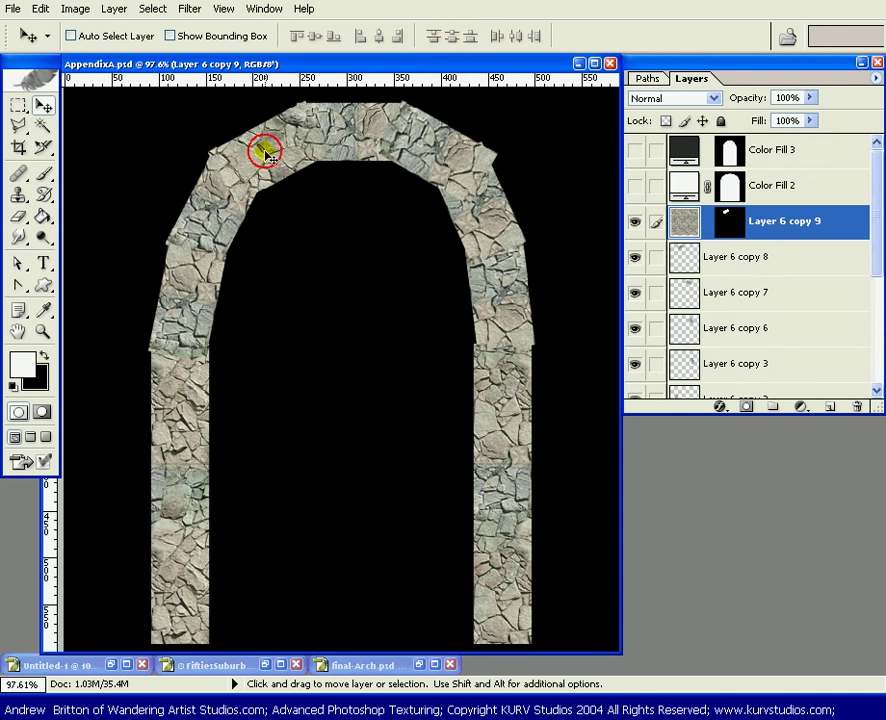
mouse_move(266, 150)
left_mouse_down()
mouse_move(238, 182)
mouse_move(214, 190)
mouse_move(276, 144)
mouse_move(326, 160)
mouse_move(266, 156)
mouse_move(277, 160)
left_mouse_up()
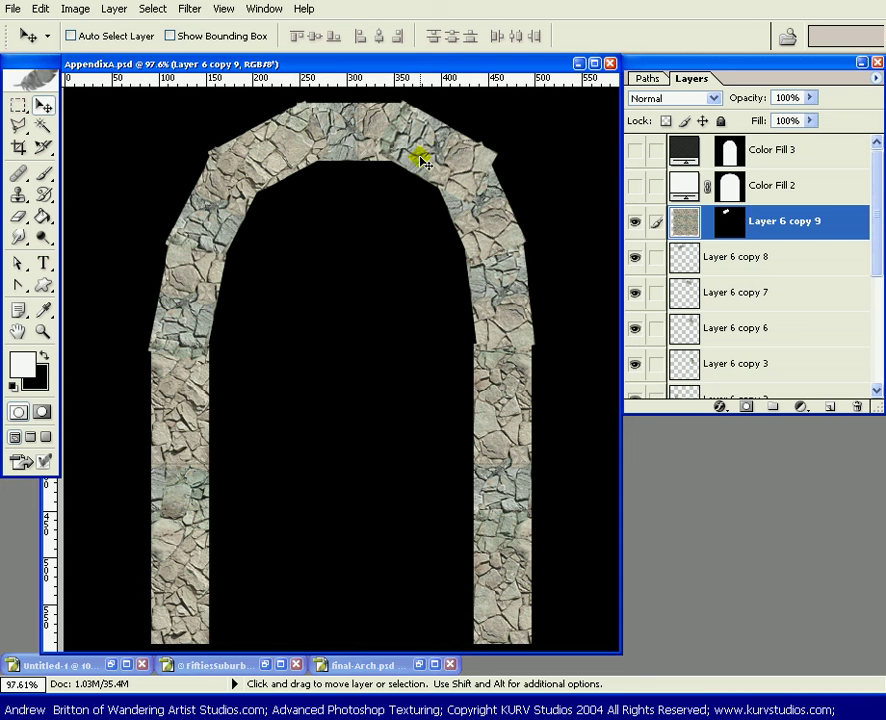
left_click_drag(840, 227, 857, 405)
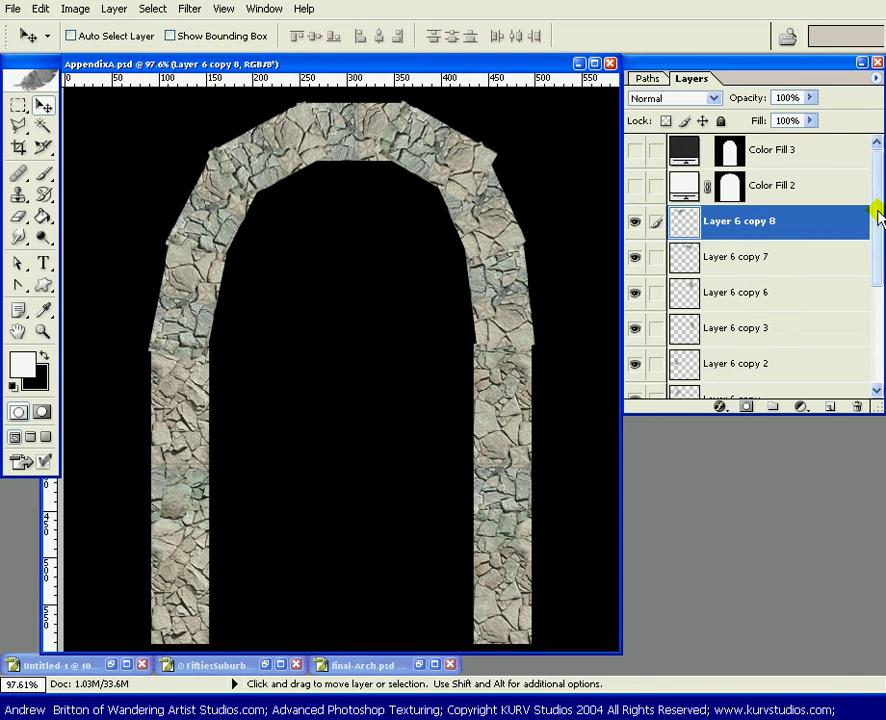
- Link all the curved arch block layers and merge them into one layer, leaving the pillar layer separate
mouse_move(876, 217)
left_mouse_down()
mouse_move(876, 251)
mouse_move(878, 203)
left_mouse_up()
left_click_drag(652, 224, 657, 345)
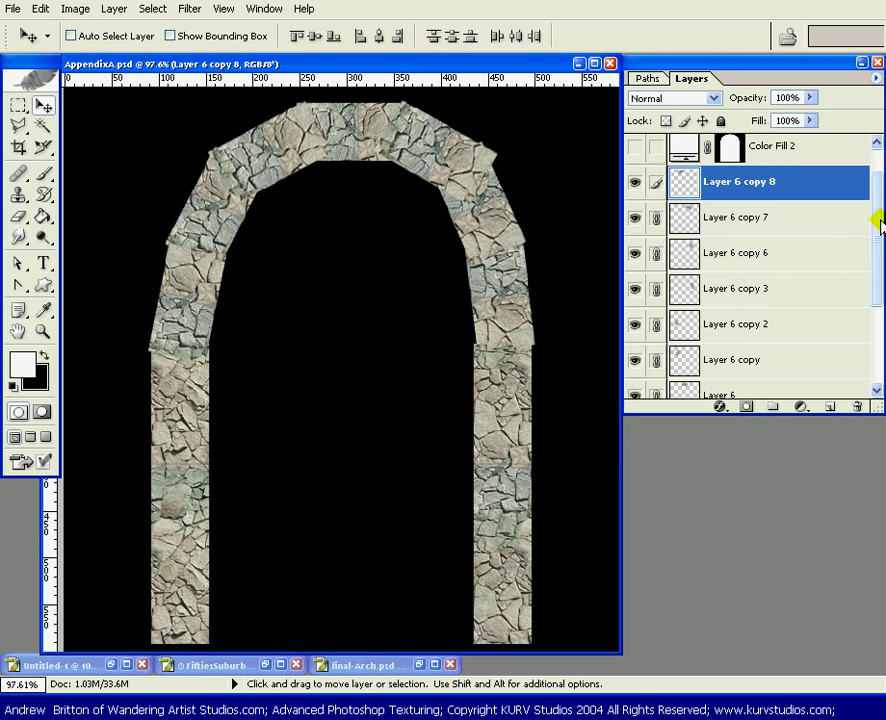
left_click_drag(876, 232, 880, 320)
left_click(656, 289)
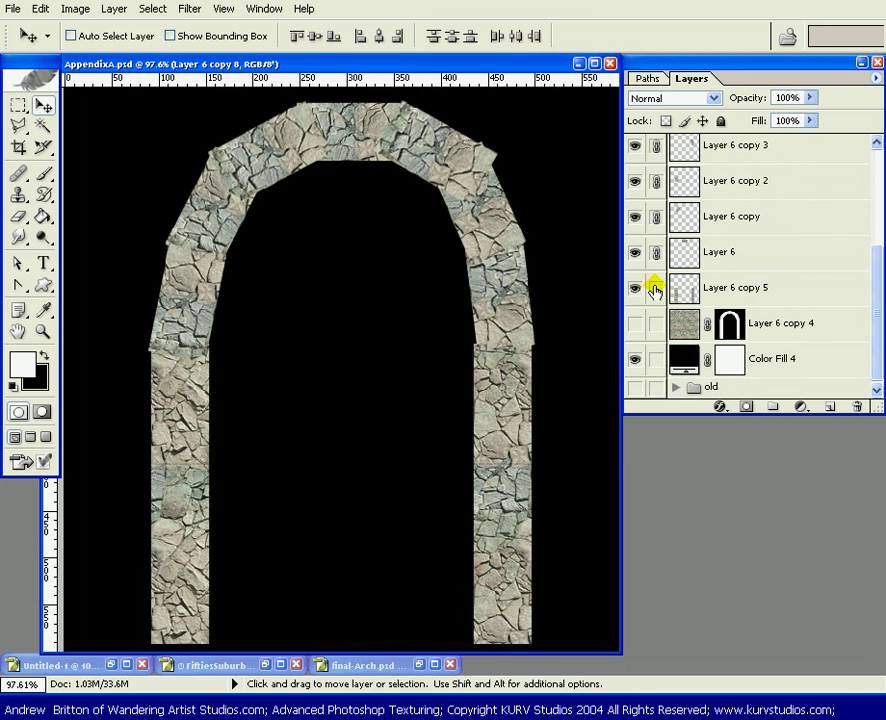
key("ctrl+e")
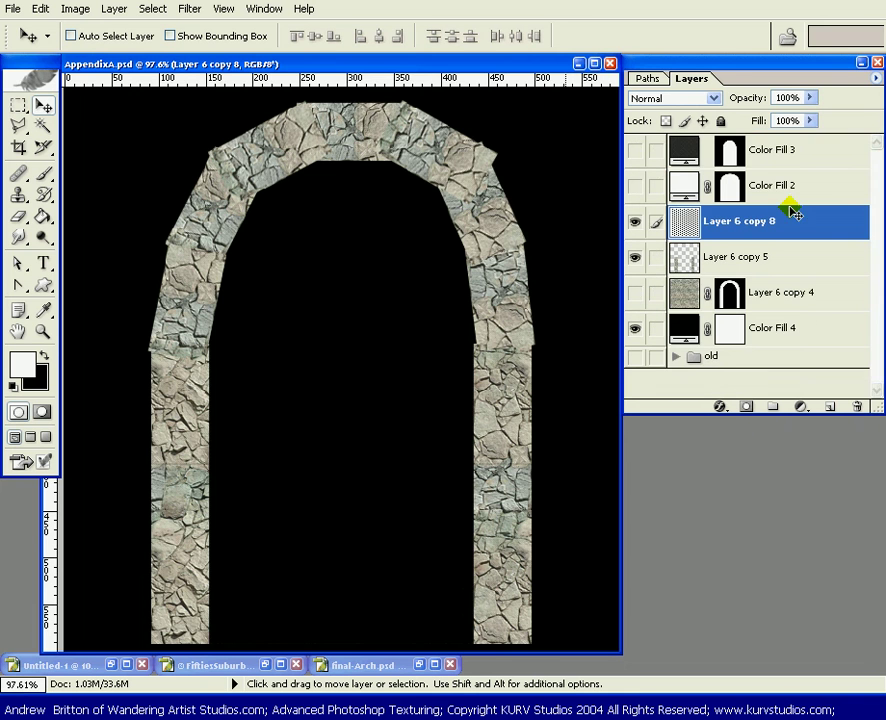
- Add a layer mask to the merged arch layer shaped from the stone curve's outline
key("e")
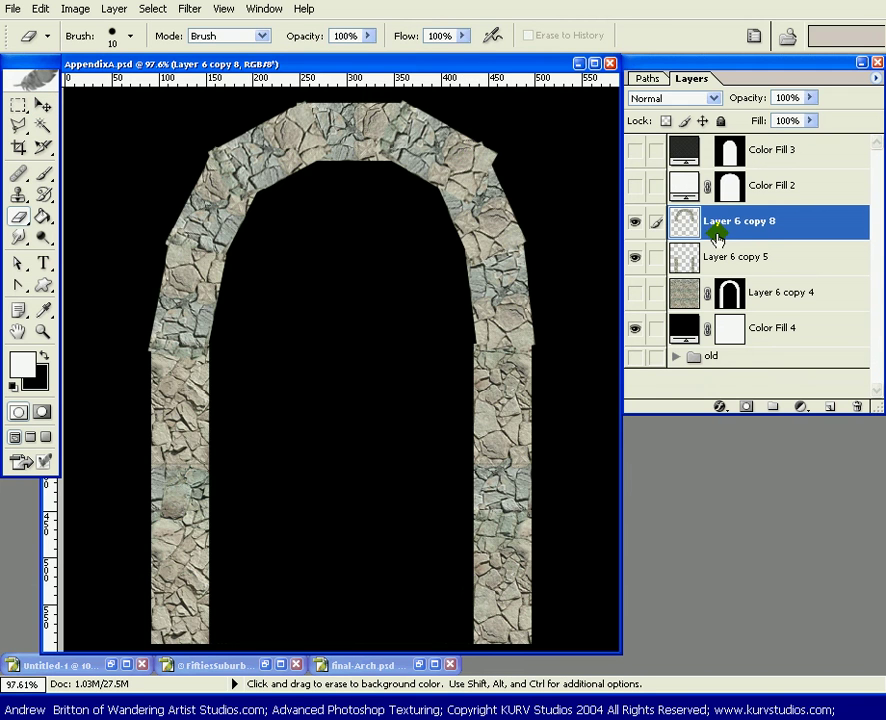
left_click(746, 406)
left_click(670, 224, "ctrl")
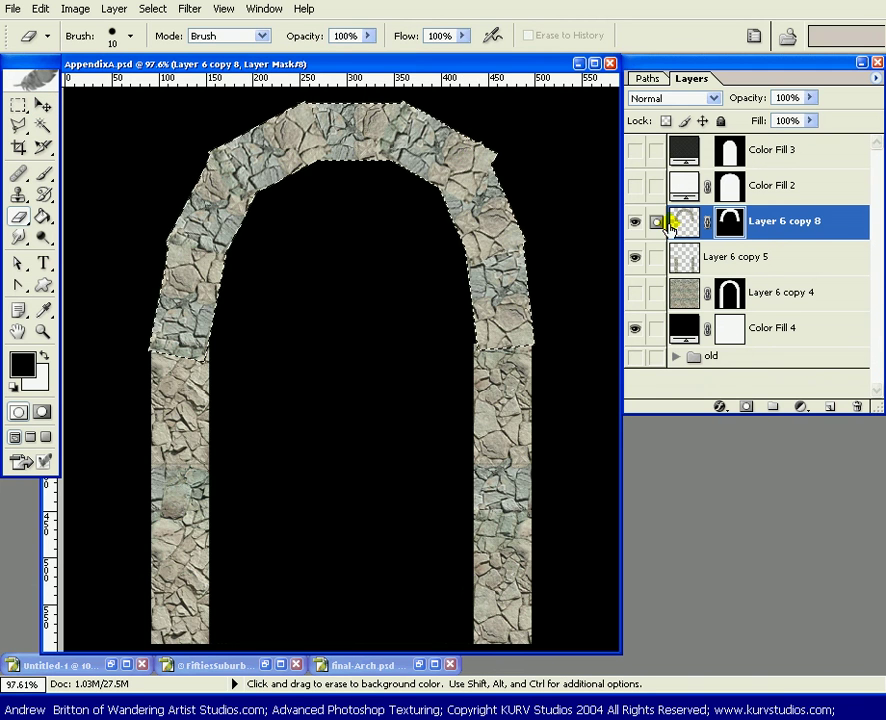
key("ctrl+d")
- Try to remove the protruding upper-right corner of the arch by using the Eraser on the layer mask
left_click(512, 170)
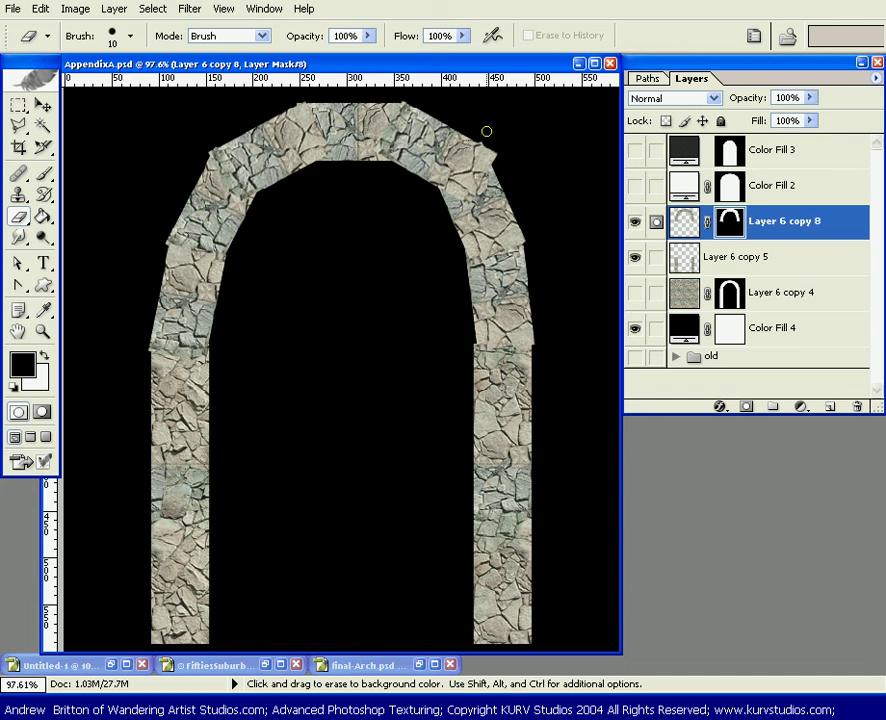
left_click(477, 135)
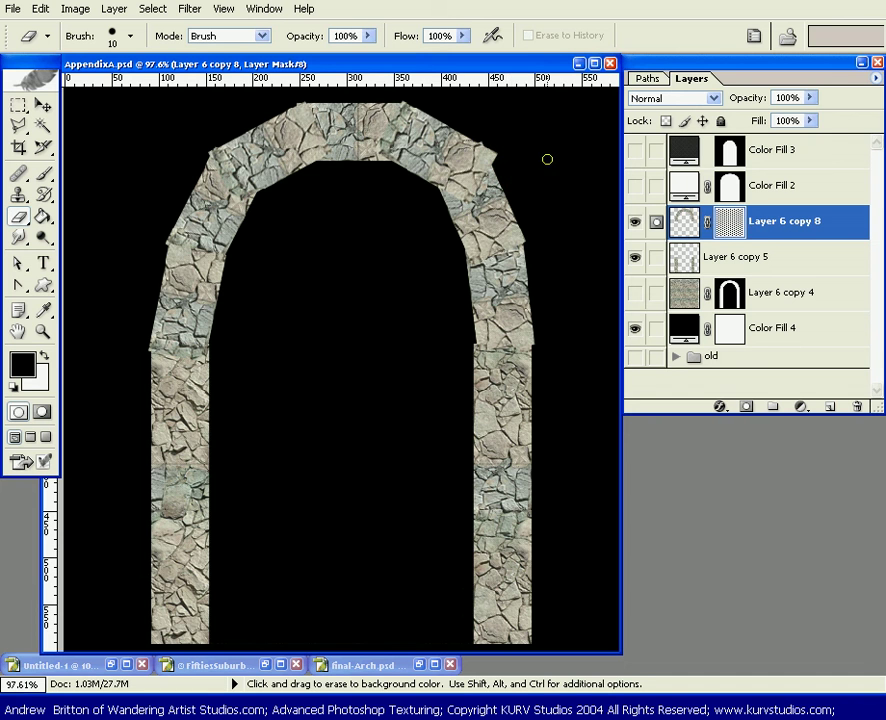
left_click(482, 150)
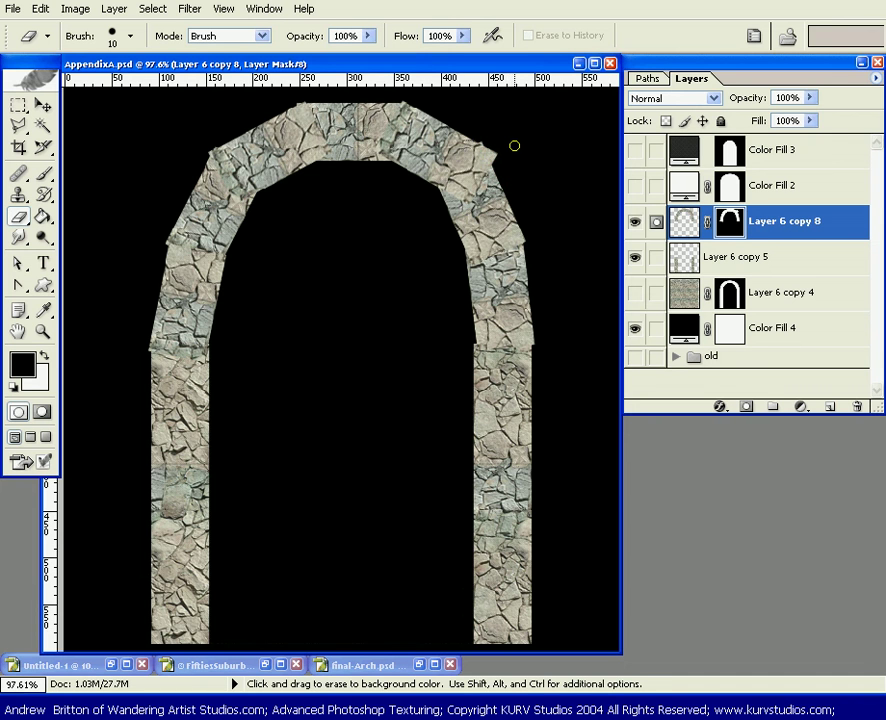
left_click(726, 219)
key("alt")
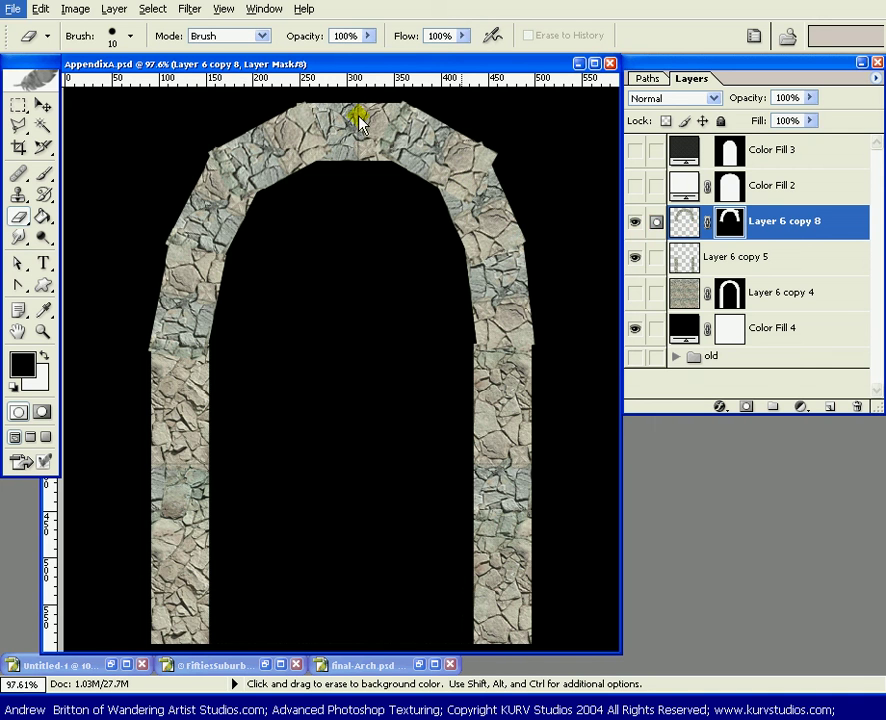
- Paint black on the arch's layer mask with the 8 px brush to trim the protruding block corners along the outer edge
left_click(42, 174)
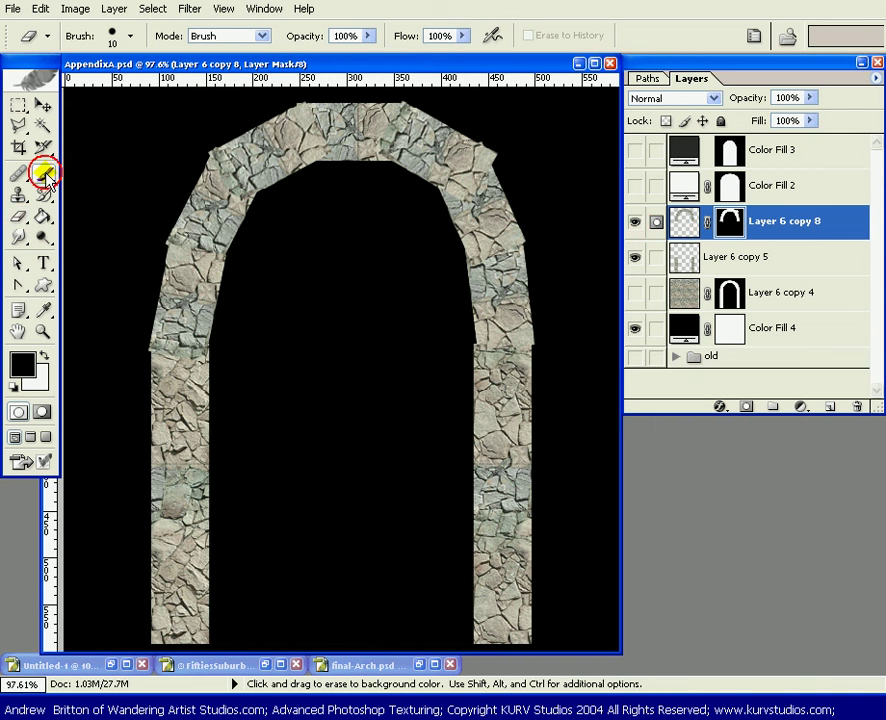
left_click(437, 124)
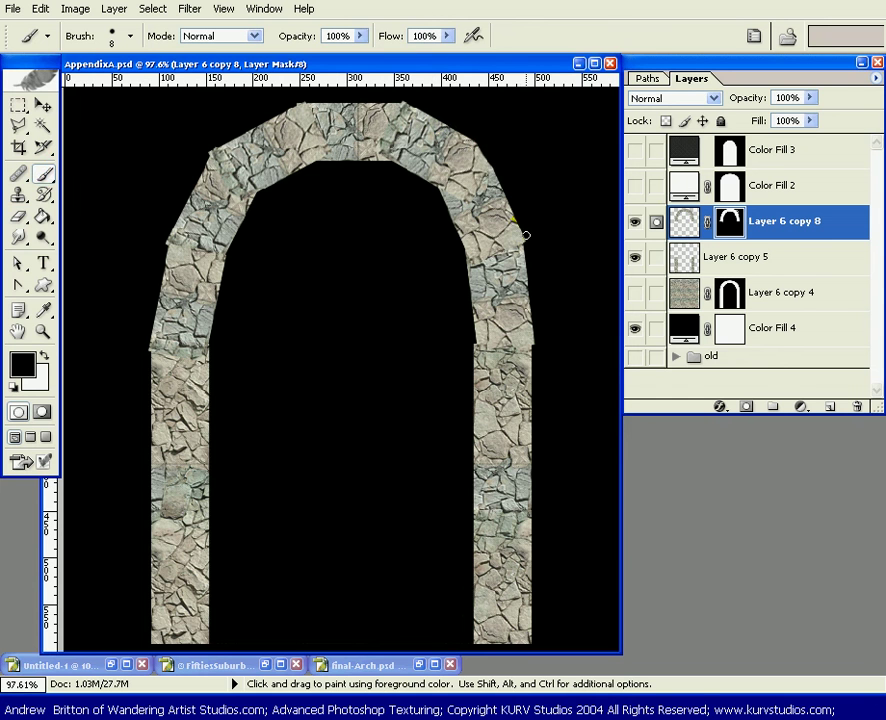
left_click(527, 331)
left_click(216, 146)
left_click(307, 96)
left_click(231, 198)
left_click(160, 326)
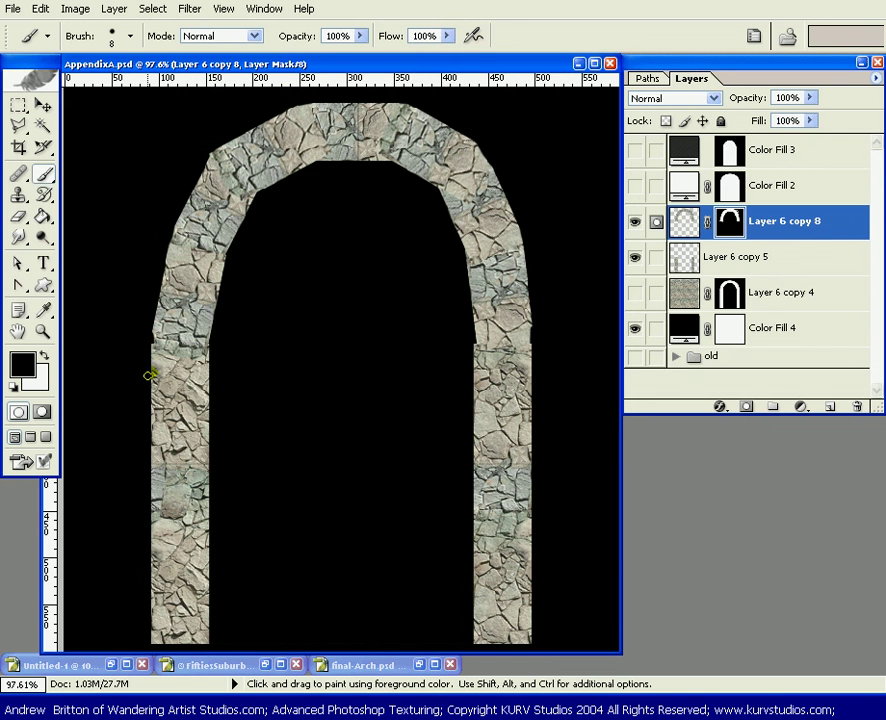
- Paint white on the mask to restore the over-trimmed stone where the arch meets the left pillar, and switch back to black
key("x")
left_click(162, 342)
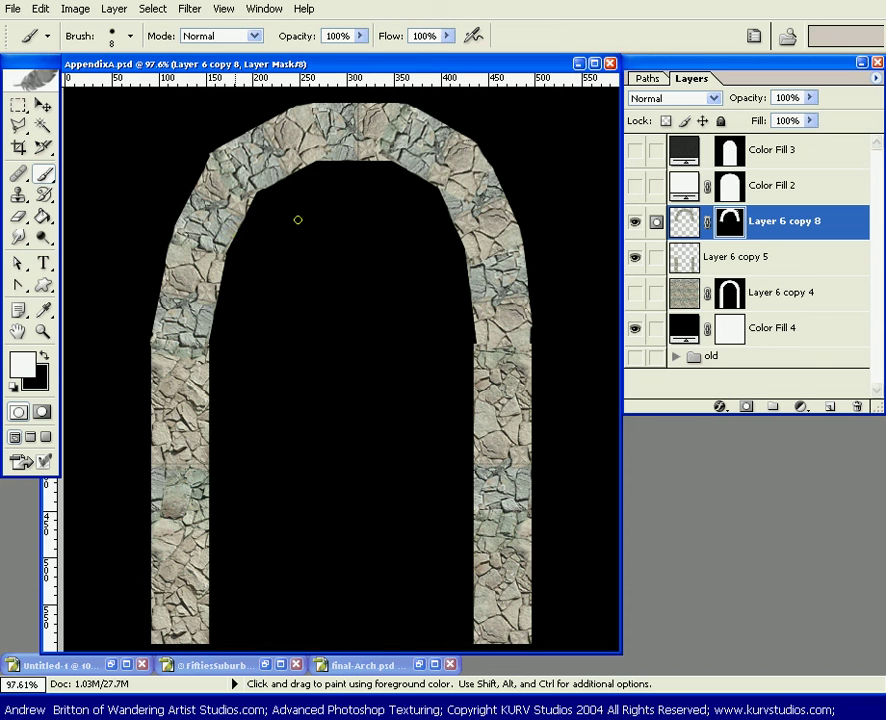
key("x")
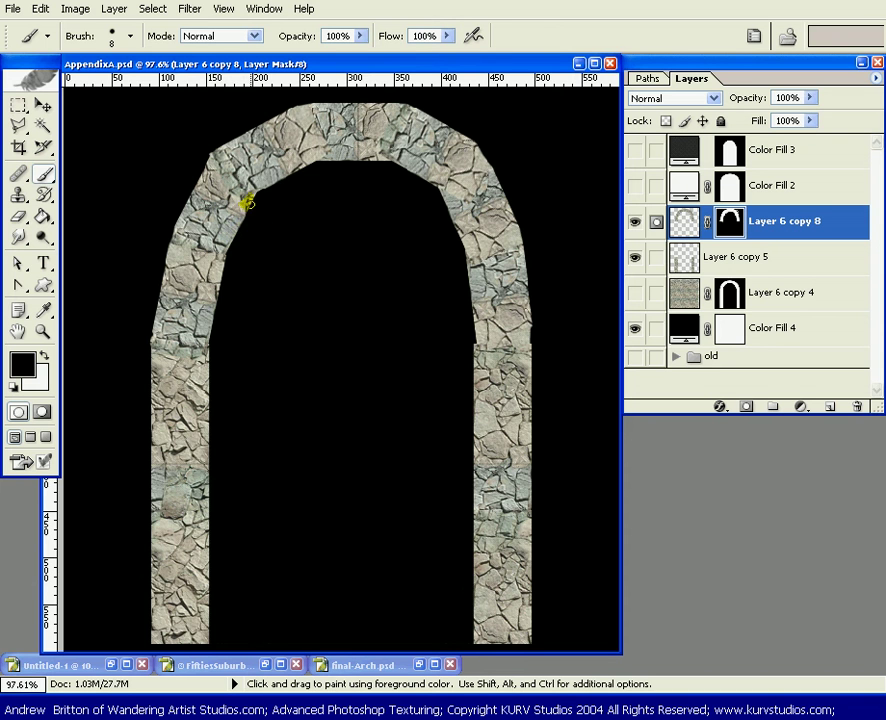
- Remove the arch layer's mask by applying it permanently to the layer
key("ctrl")
left_click_drag(729, 222, 857, 406)
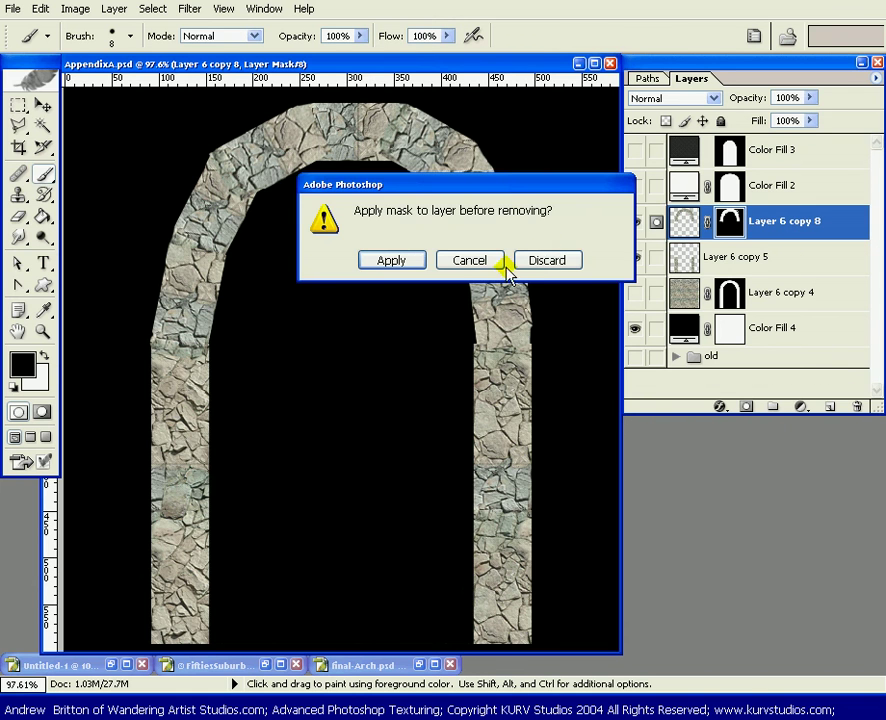
left_click(405, 262)
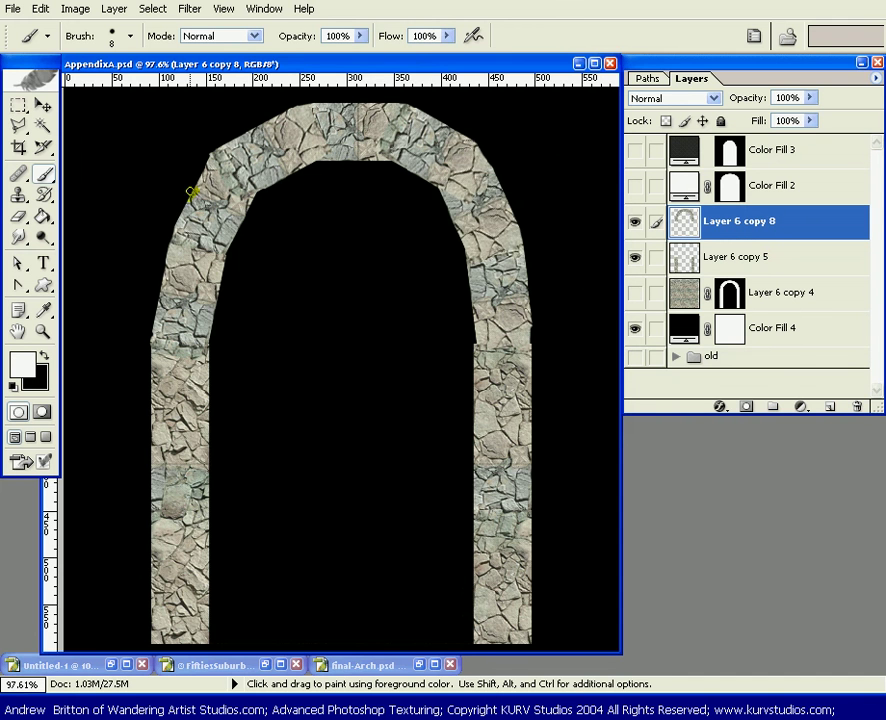
- Open Liquify on the arch layer and smooth the angular inner edge of the stone curve with the 109-size Forward Warp brush
key("v")
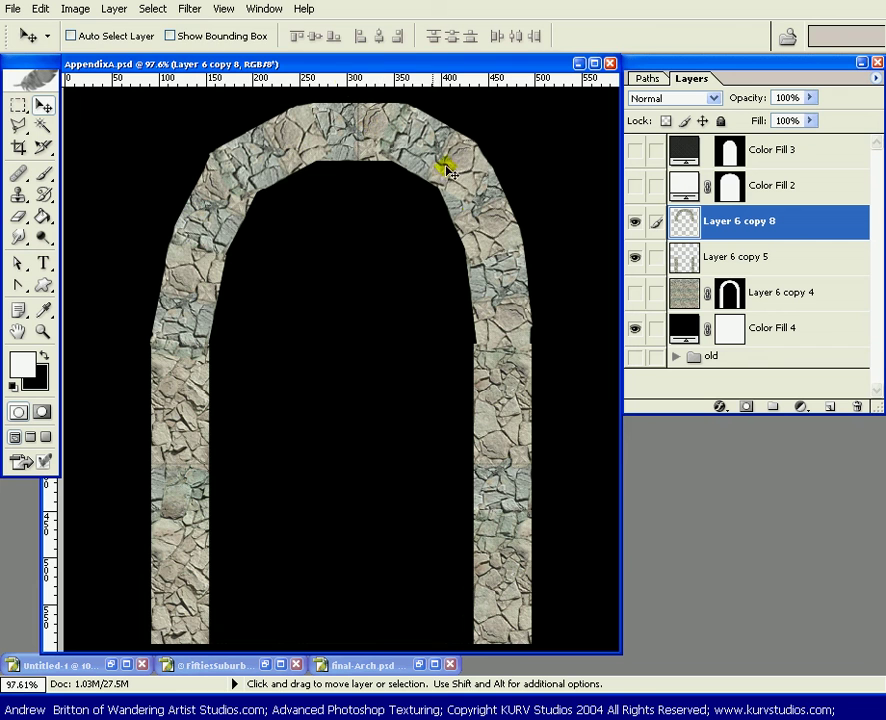
left_click(189, 9)
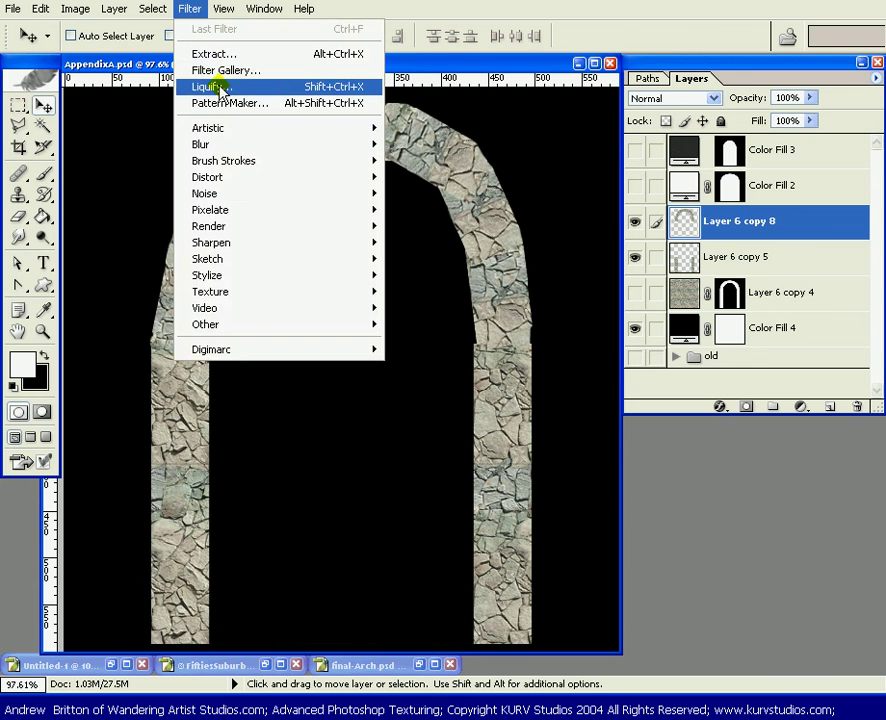
left_click(214, 87)
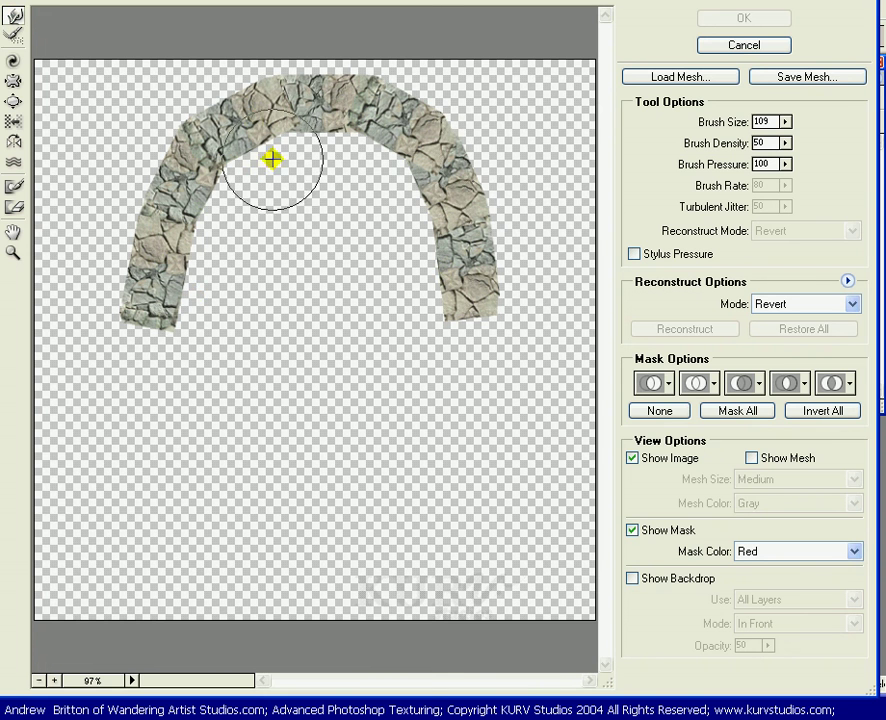
mouse_move(258, 165)
left_mouse_down()
mouse_move(221, 202)
mouse_move(223, 184)
mouse_move(199, 294)
left_mouse_up()
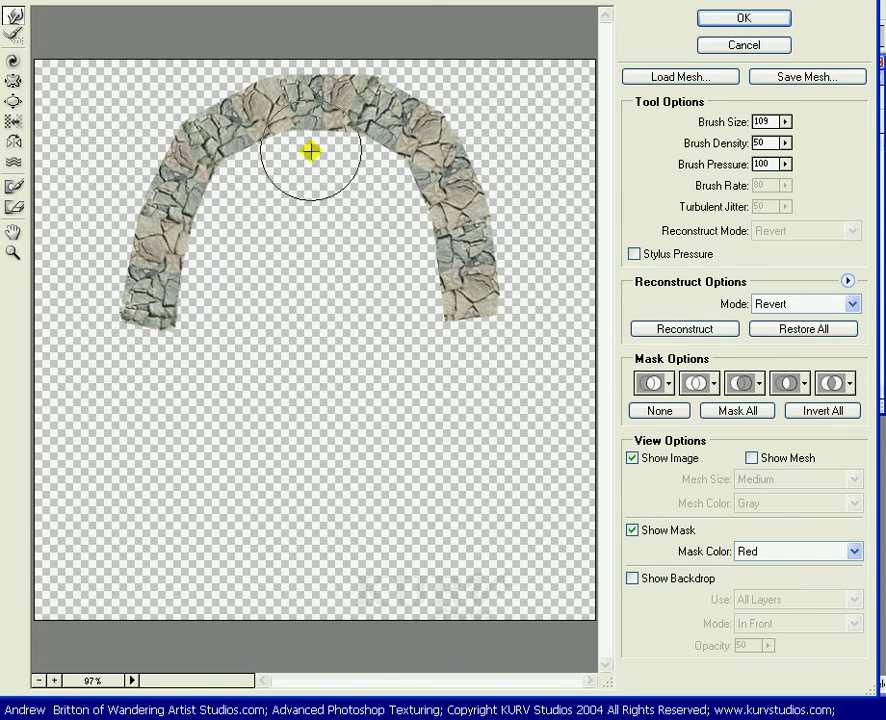
left_click_drag(326, 148, 259, 168)
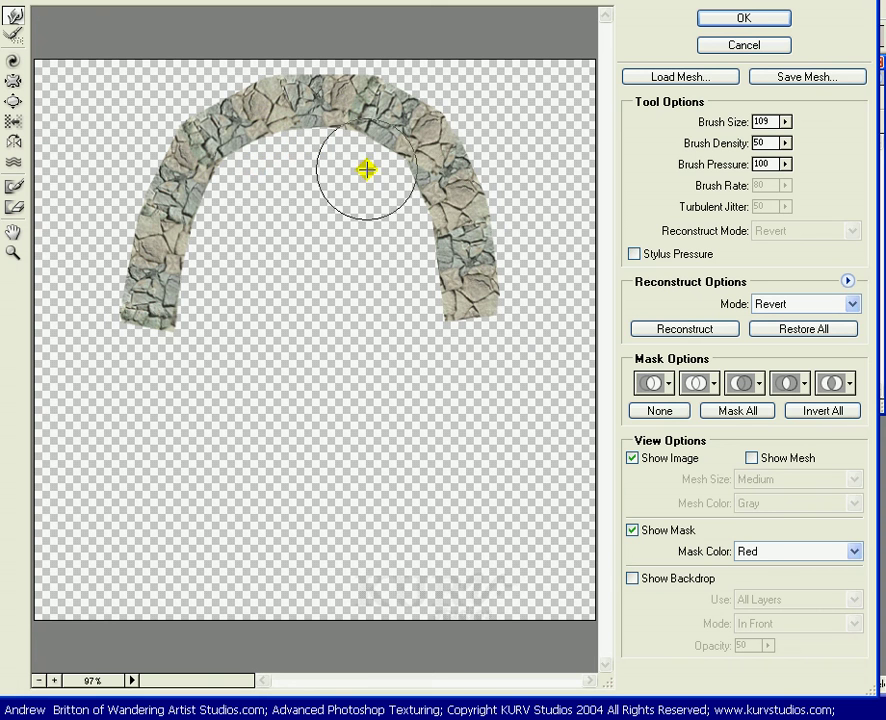
left_click_drag(368, 169, 372, 162)
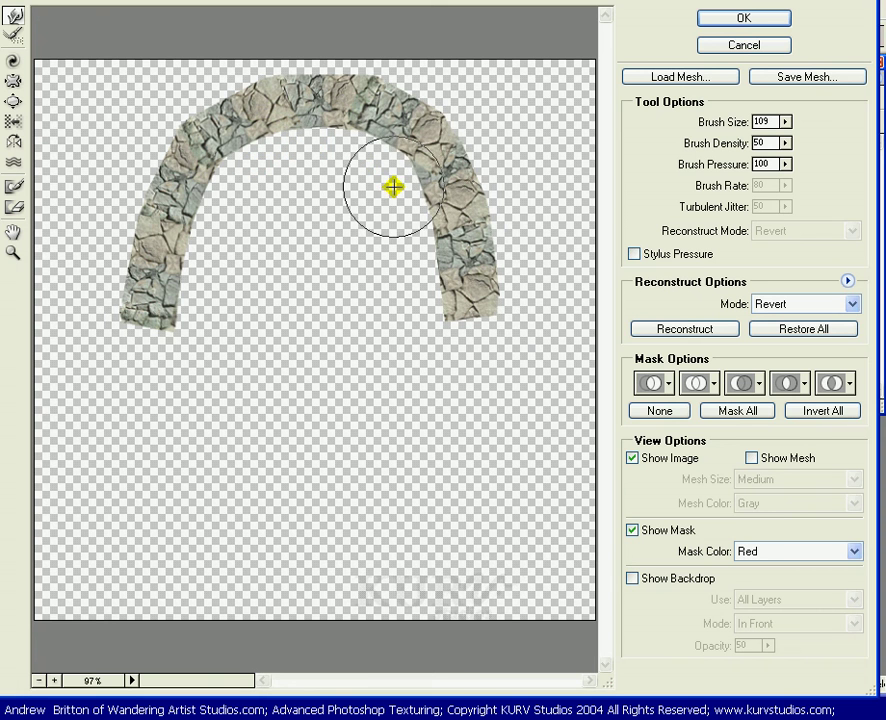
left_click_drag(398, 200, 408, 225)
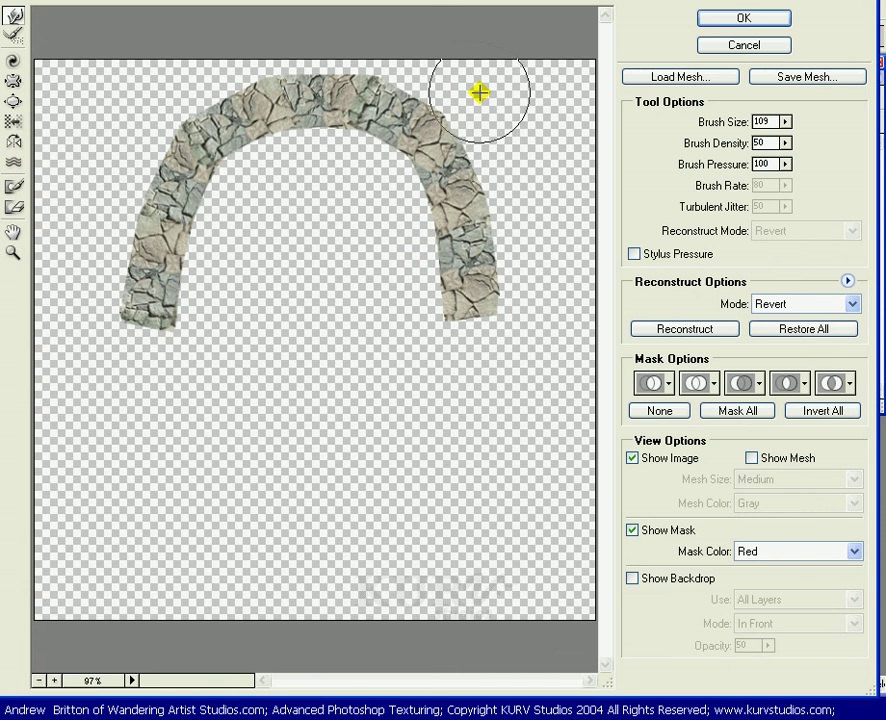
- Warp the arch's outer edge into a rounder curve, reducing the brush size to 79 for the left side
left_click_drag(475, 95, 465, 91)
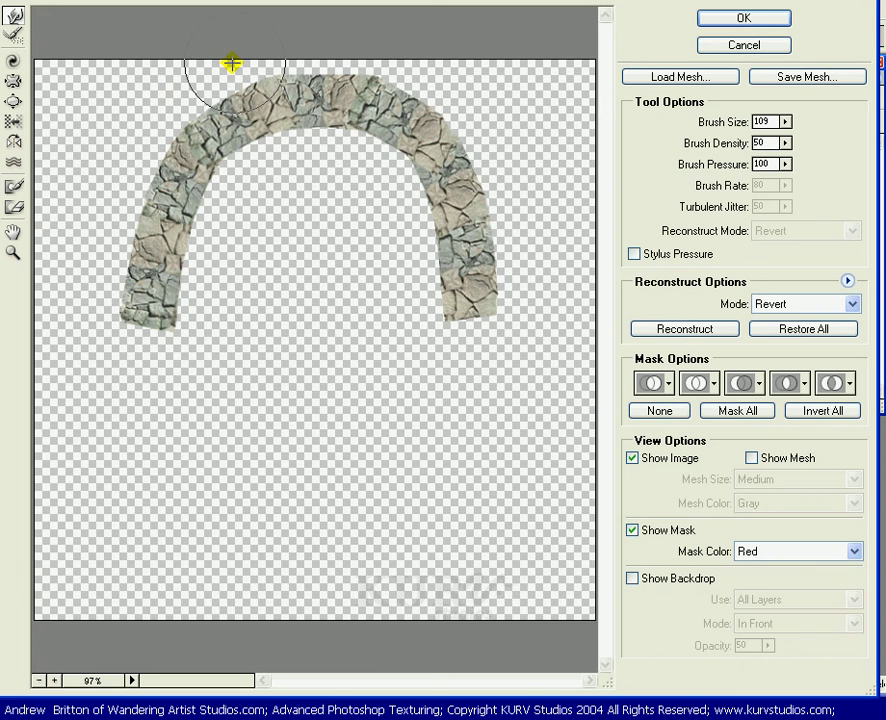
left_click_drag(241, 59, 270, 57)
left_click_drag(377, 60, 390, 62)
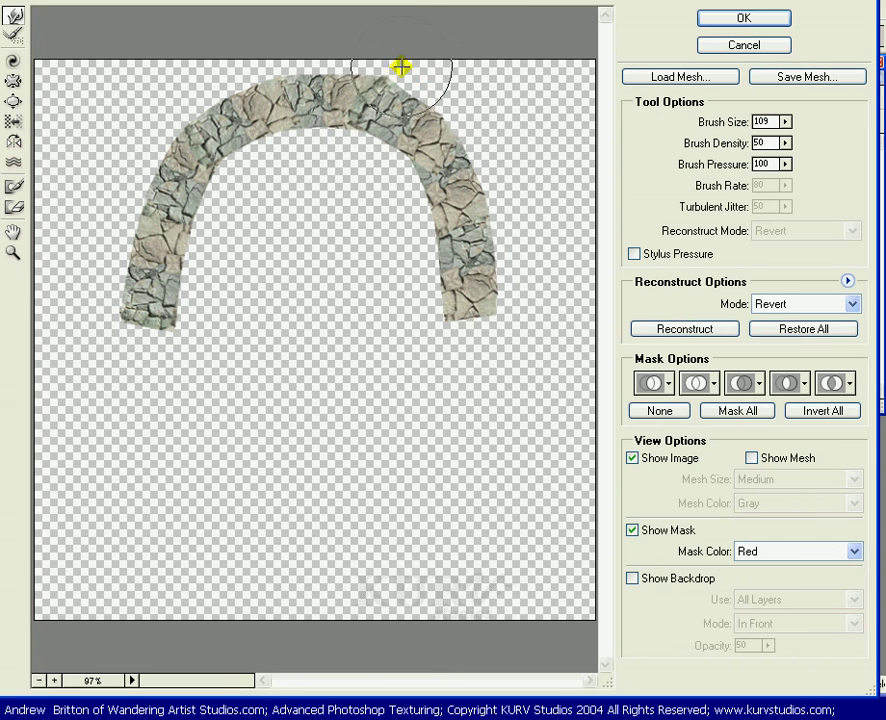
mouse_move(401, 67)
left_mouse_down()
mouse_move(379, 60)
mouse_move(403, 99)
left_mouse_up()
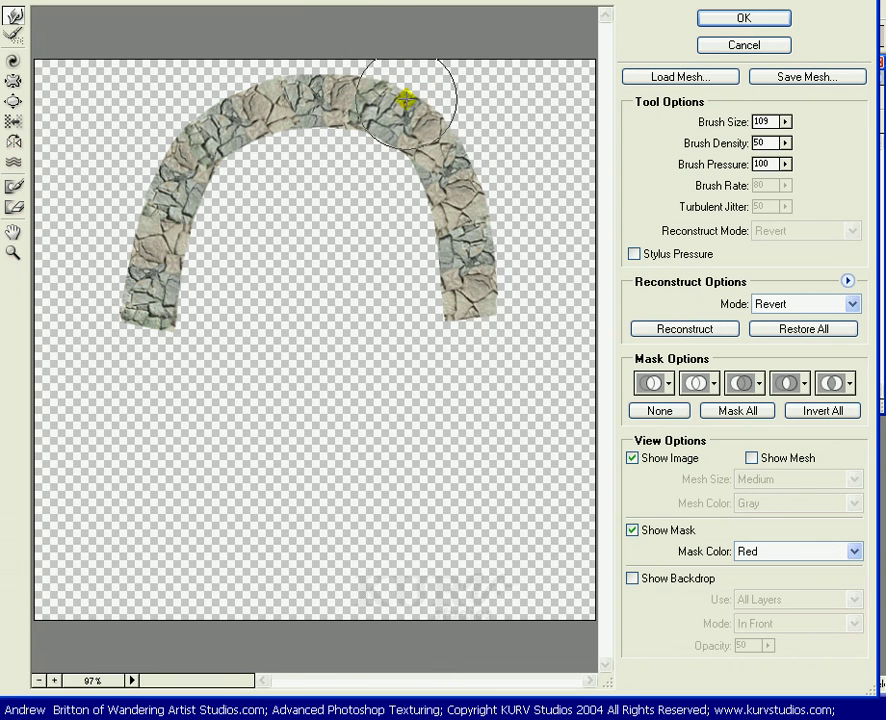
left_click_drag(785, 121, 701, 143)
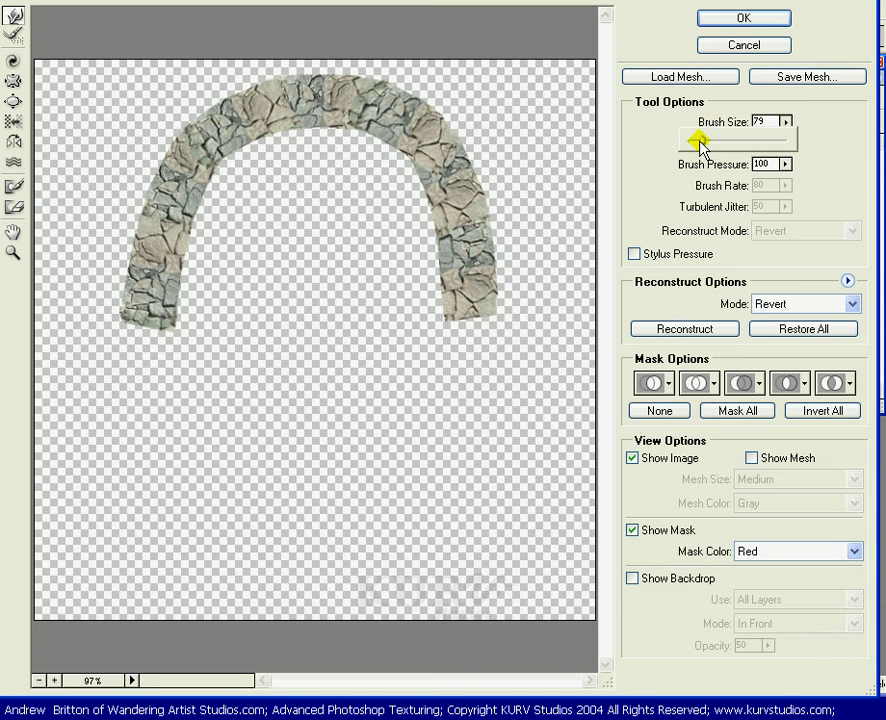
left_click(167, 170)
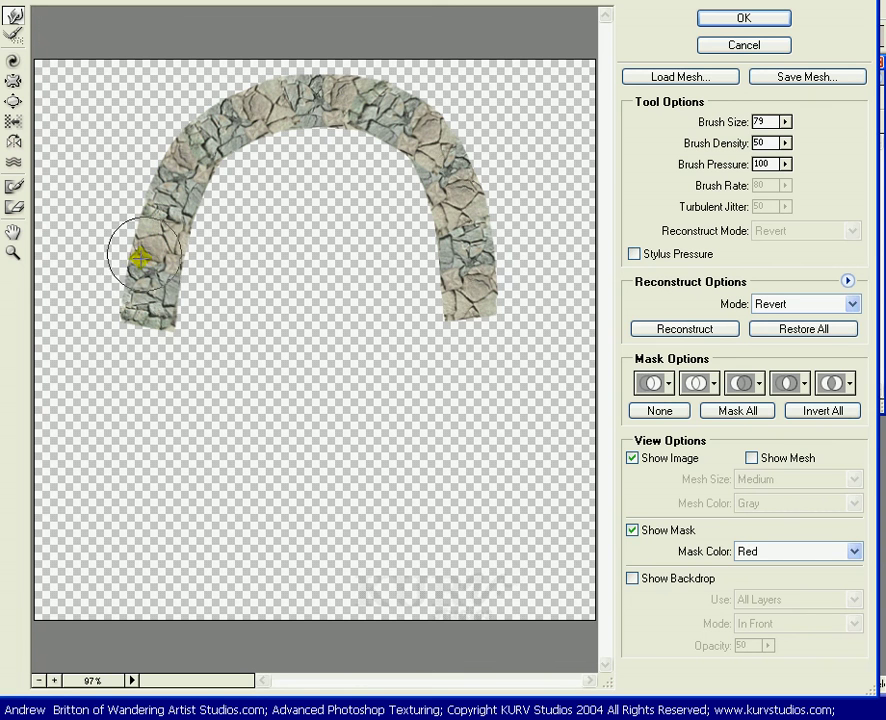
- Set the Liquify brush size to 127 and smooth the outer edge of the arch's right side down to its foot
left_click(788, 121)
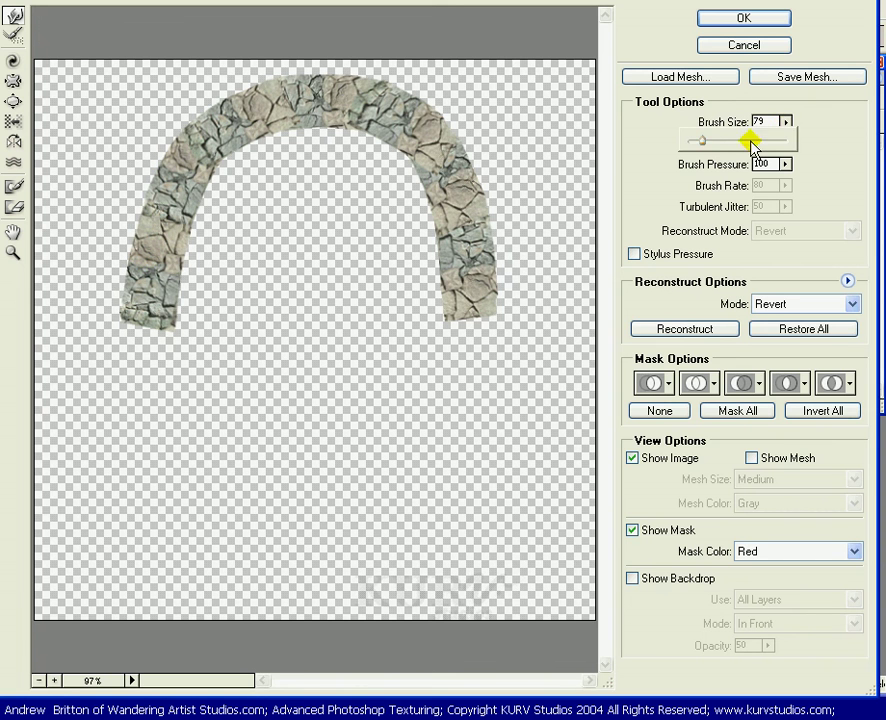
left_click_drag(706, 141, 716, 141)
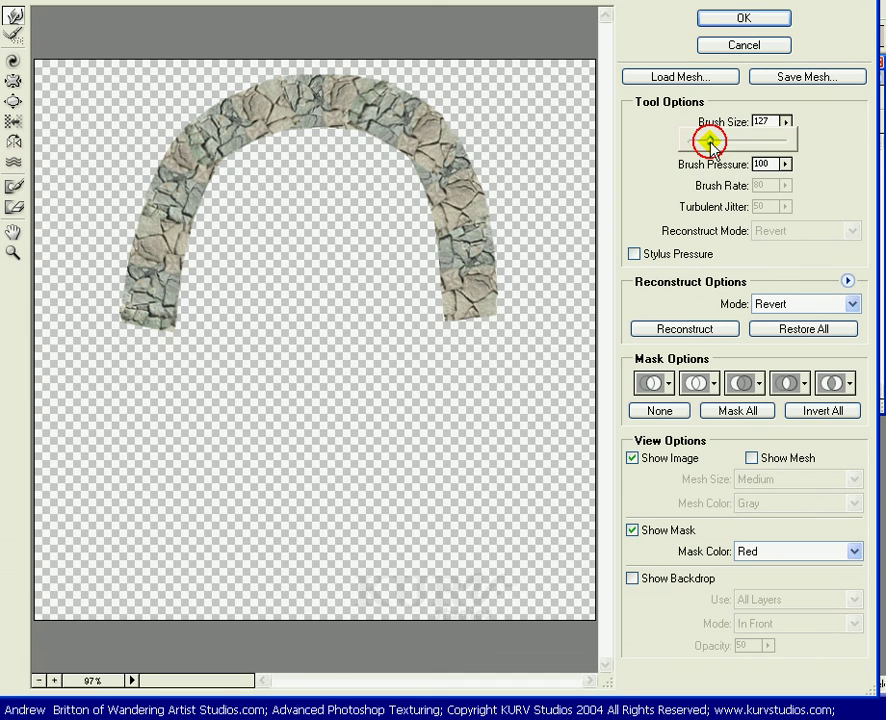
left_click(472, 174)
mouse_move(468, 172)
left_mouse_down()
mouse_move(490, 151)
mouse_move(209, 101)
mouse_move(233, 112)
mouse_move(243, 99)
mouse_move(354, 74)
mouse_move(429, 103)
mouse_move(489, 276)
left_mouse_up()
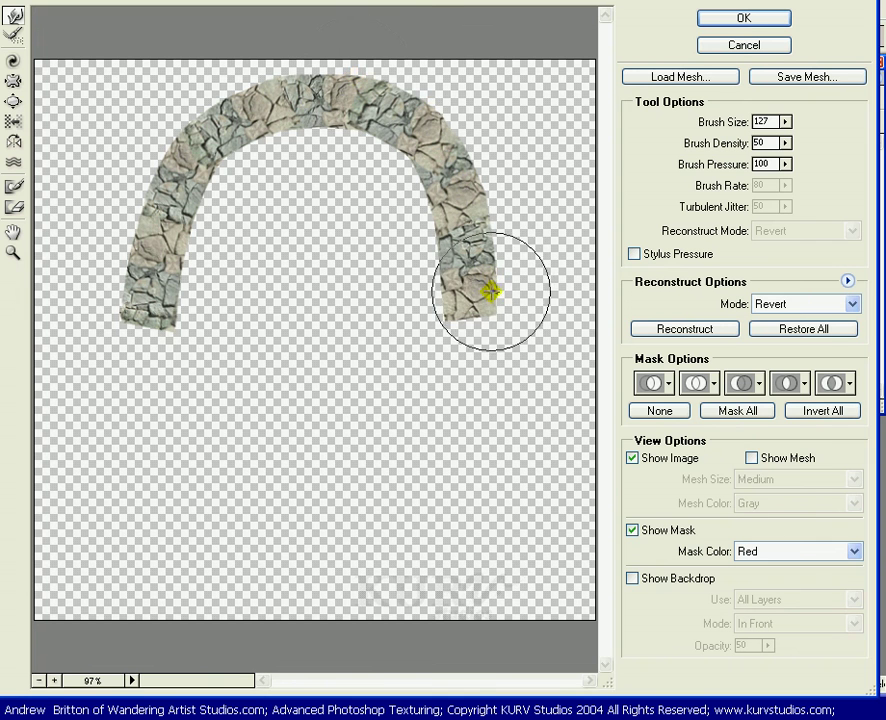
left_click(520, 340)
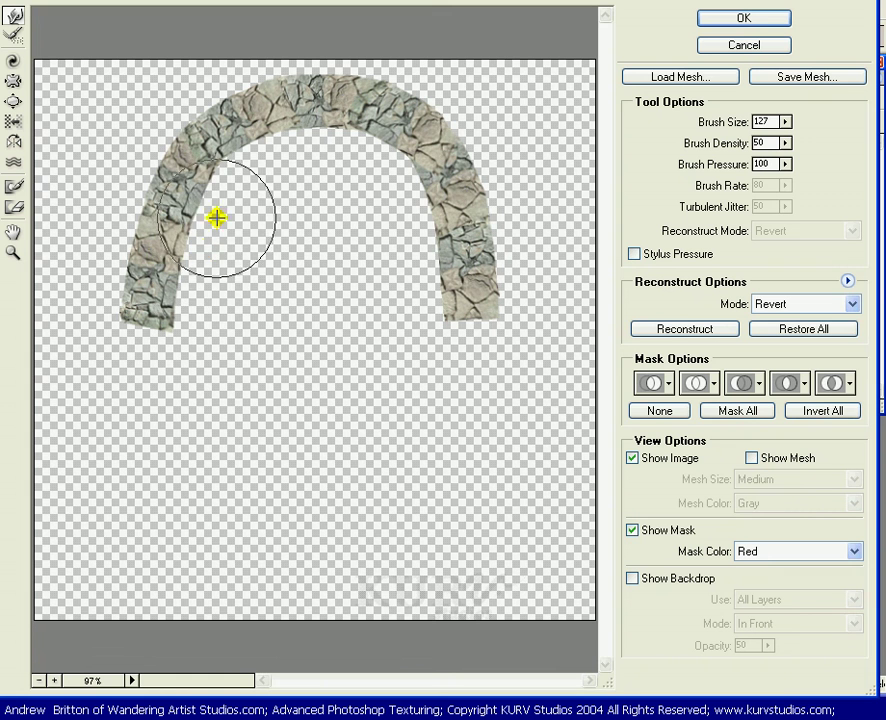
- Round the inner edge of the arch's left side, apply the Liquify warp, and compare the arch before and after
mouse_move(217, 210)
left_mouse_down()
mouse_move(255, 166)
mouse_move(231, 180)
mouse_move(217, 162)
left_mouse_up()
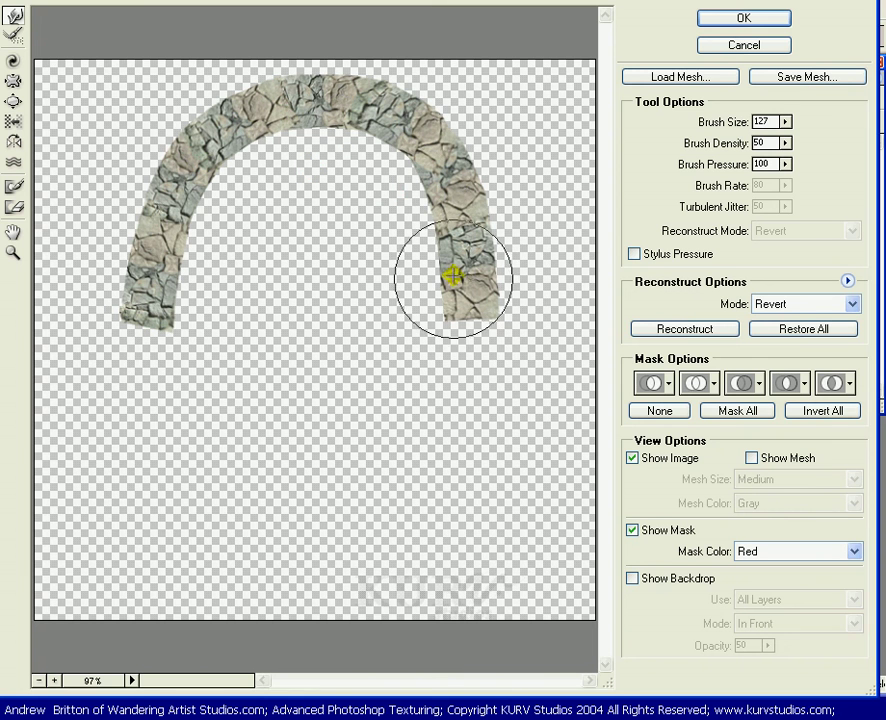
left_click(740, 17)
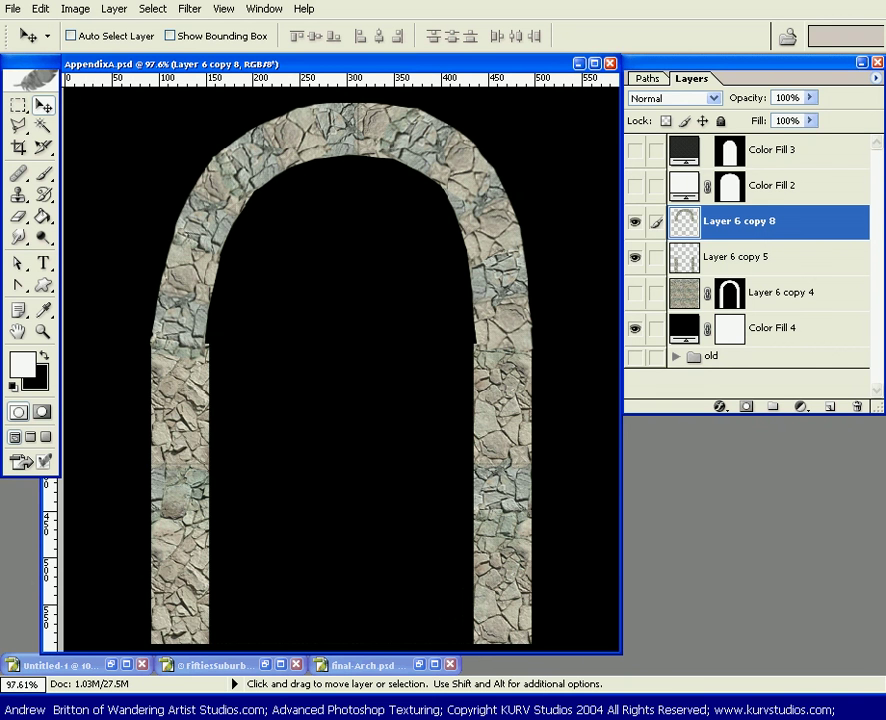
key("ctrl+z")
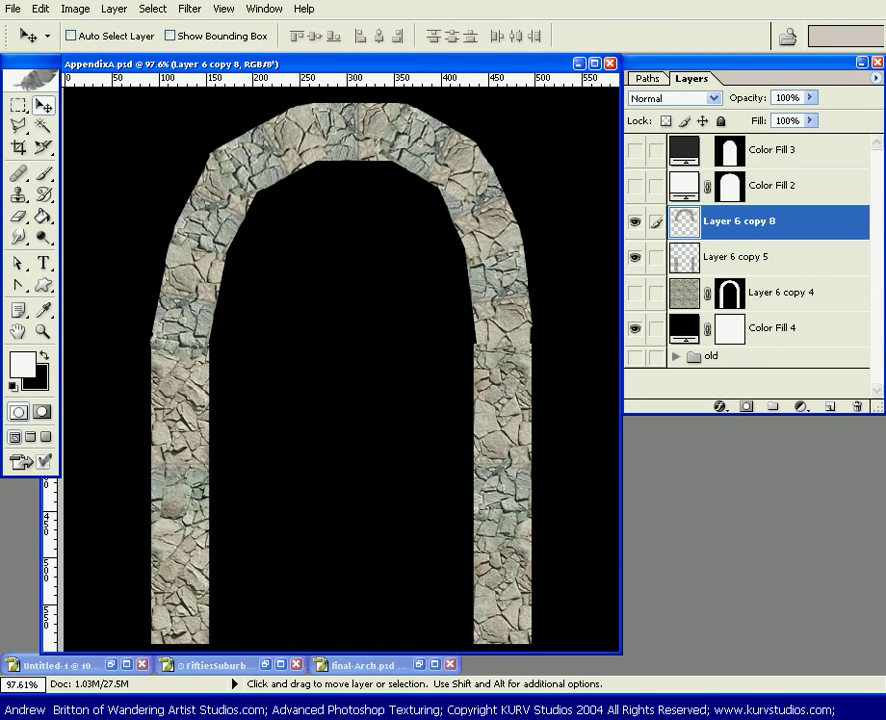
key("ctrl+z")
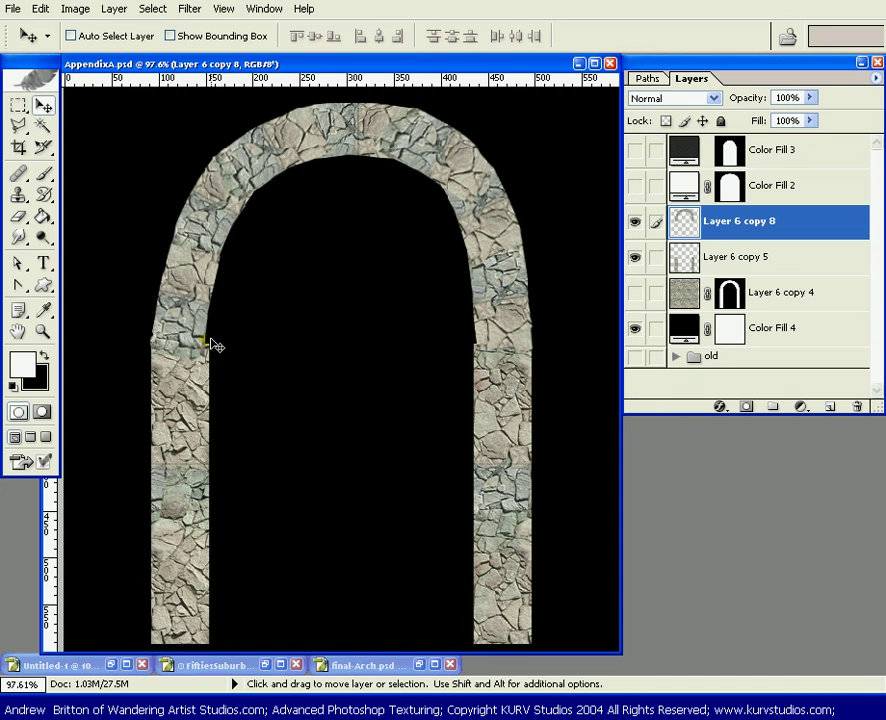
- Hide the stone curve layer, Layer 6 copy 8, and make the pillars layer, Layer 6 copy 5, active
left_click(637, 224)
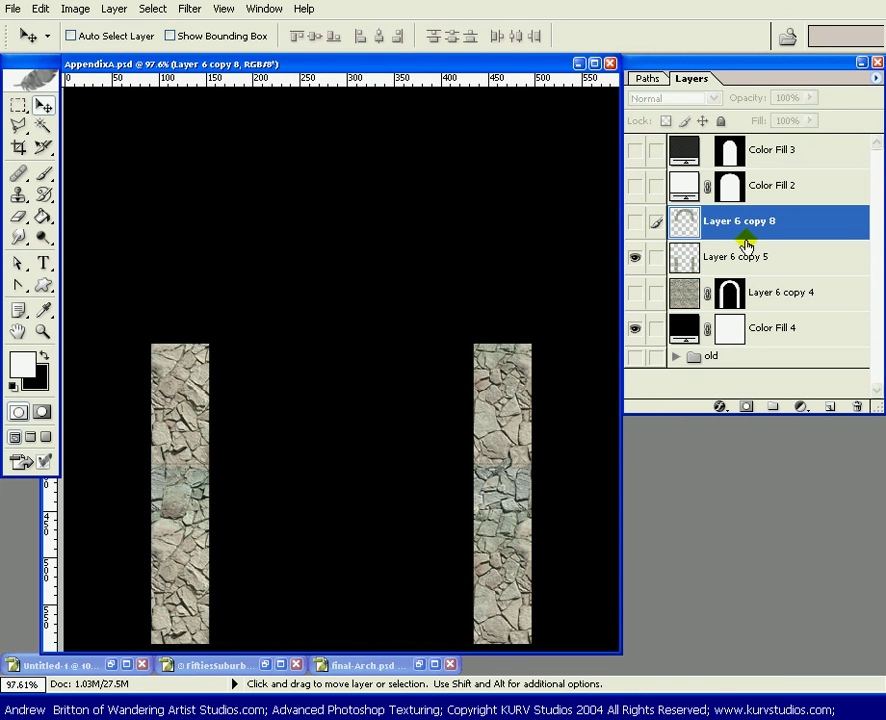
left_click(752, 266)
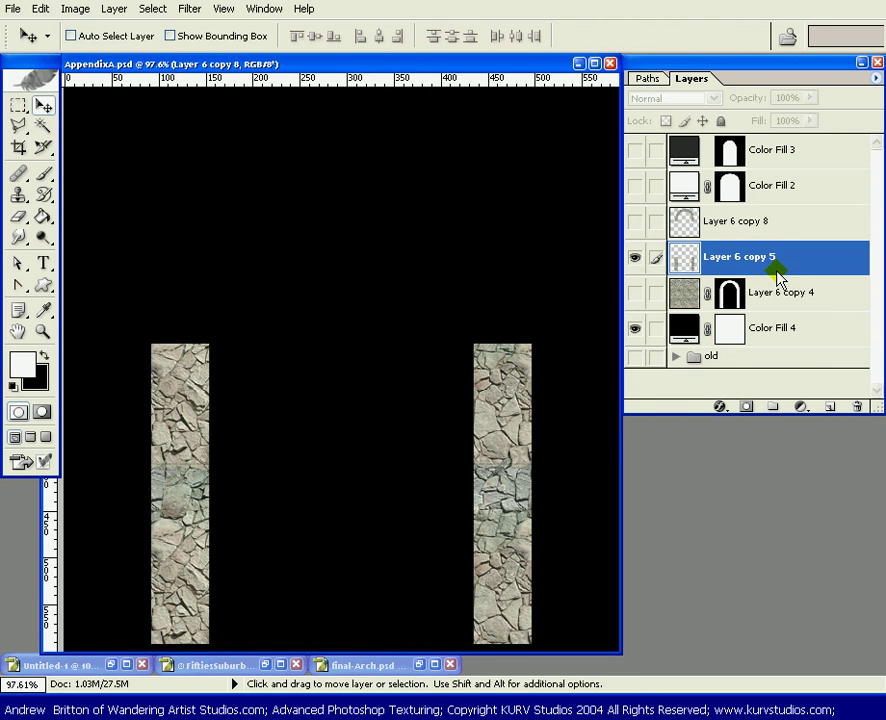
left_click(633, 223)
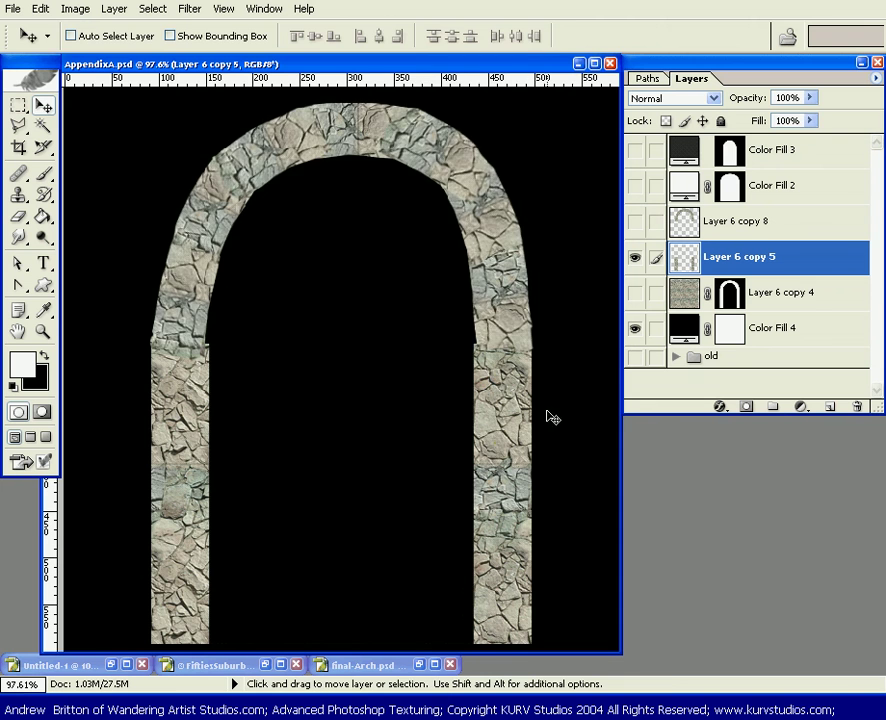
- Select a rectangular stone block from the right pillar, copy it to a new layer, and place the copy at the top centre of the canvas
left_click(480, 445)
key("m")
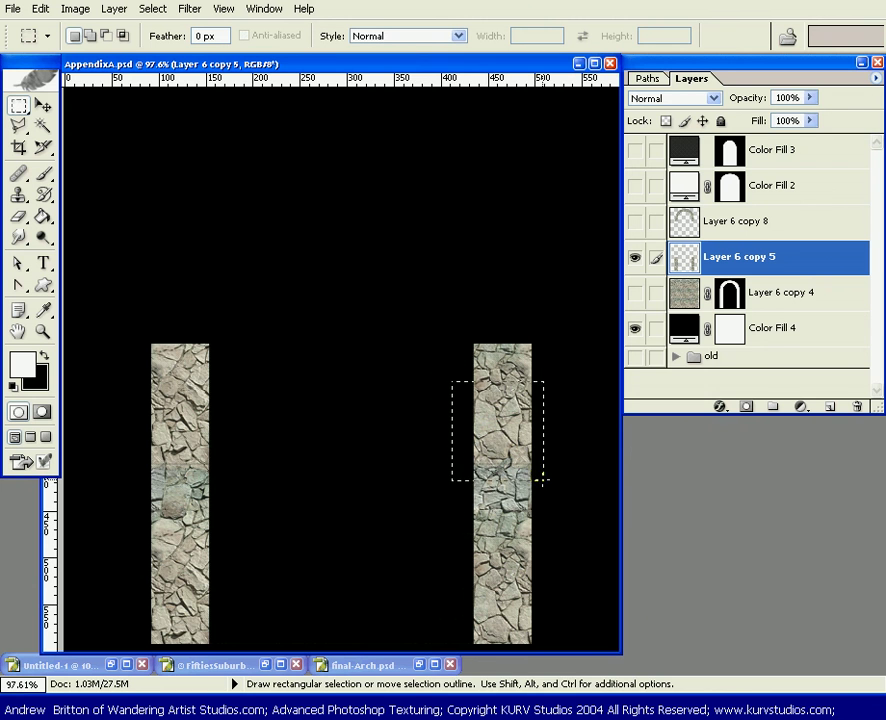
left_click(531, 474)
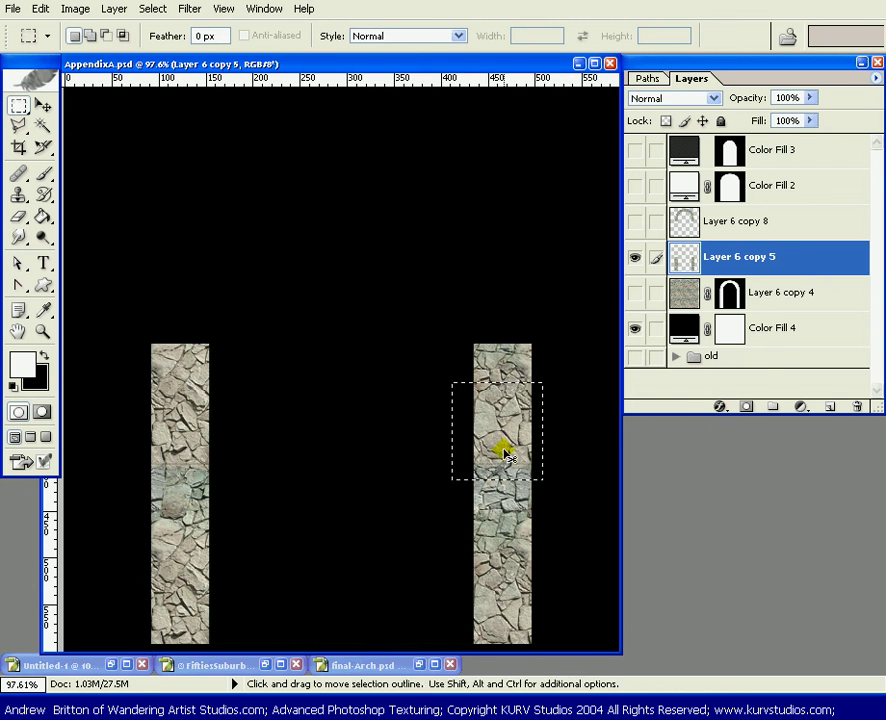
key("ctrl+j")
left_click_drag(505, 451, 338, 155)
key("v")
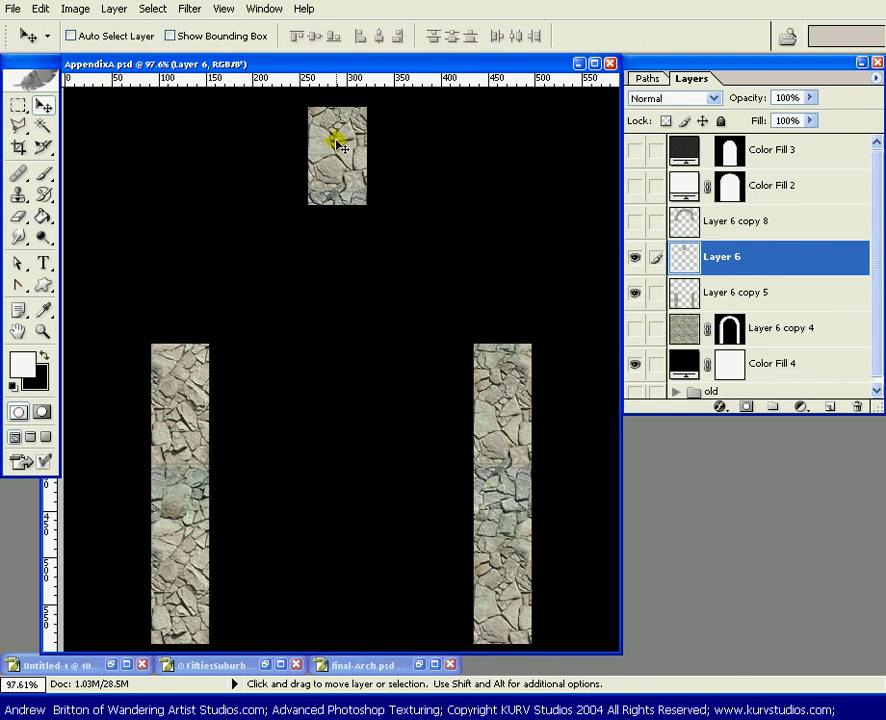
- Rotate the copied stone block by -90 degrees and move it to the crown of the arch
key("ctrl+t")
left_click_drag(304, 246, 424, 186)
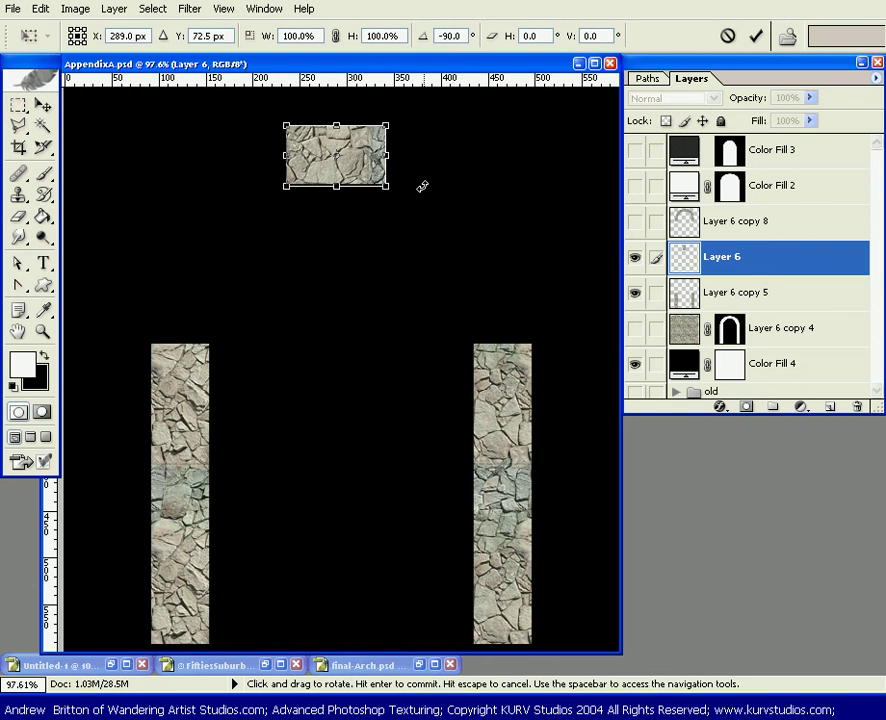
double_click(325, 172)
mouse_move(356, 160)
left_mouse_down()
mouse_move(368, 140)
mouse_move(357, 140)
left_mouse_up()
- Distort the crown block into a symmetrical keystone wedge with a narrower bottom and a top widened to 127%
key("ctrl+t")
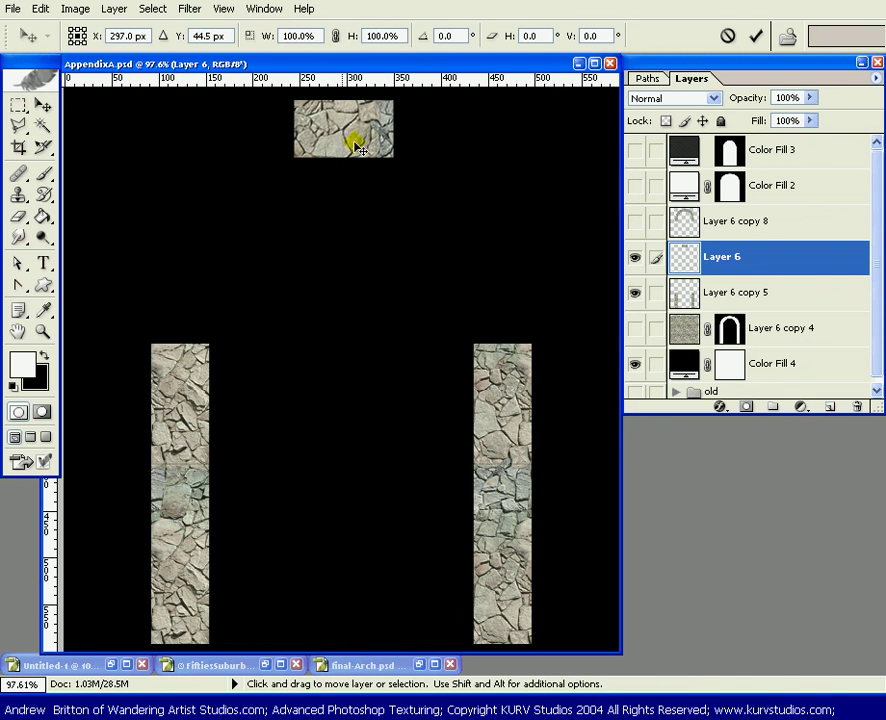
key("ctrl")
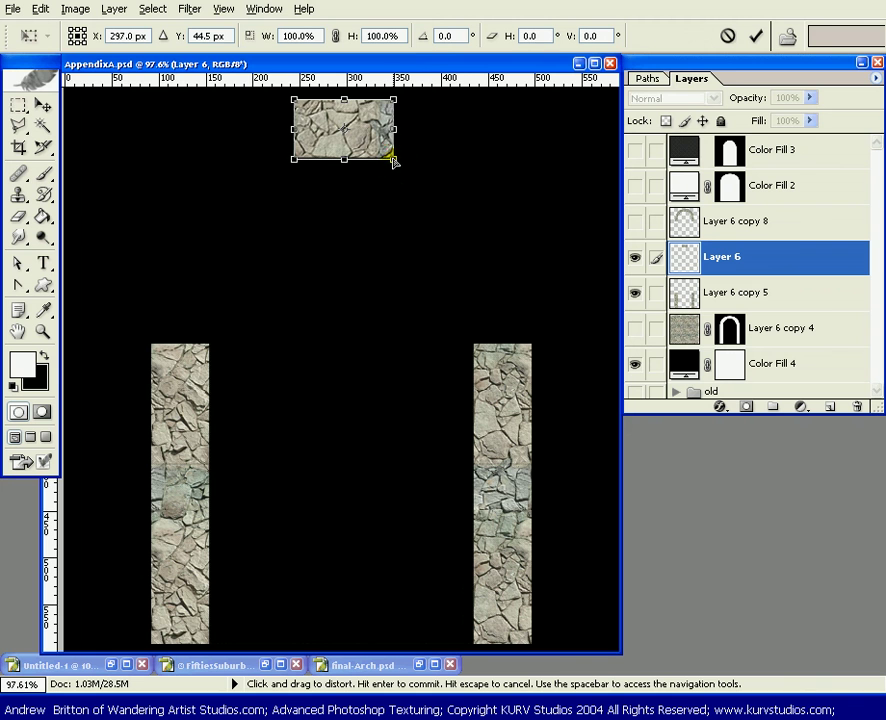
left_click_drag(394, 162, 383, 160)
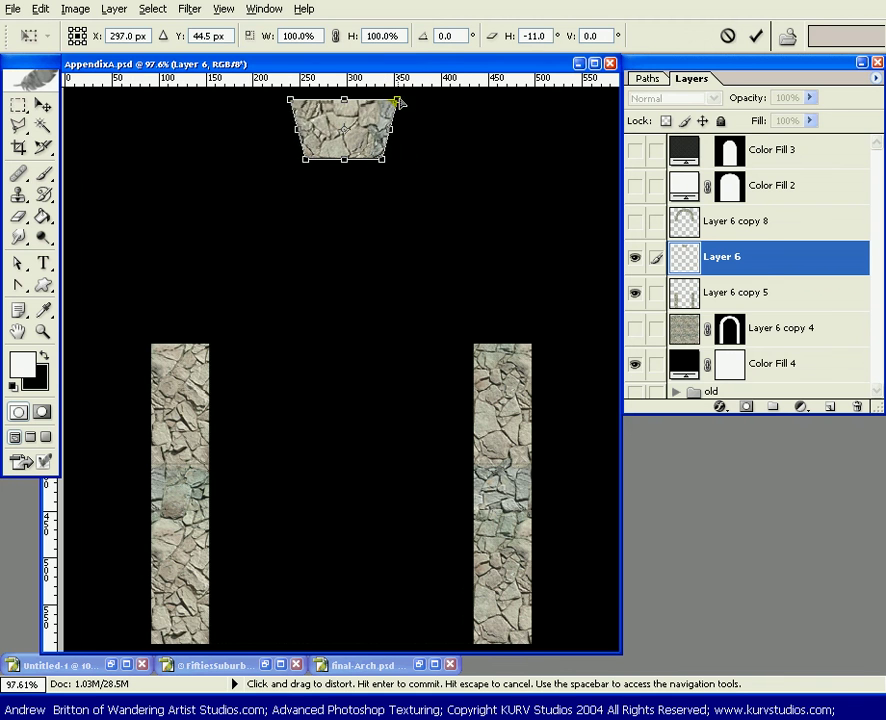
left_click_drag(397, 102, 409, 101)
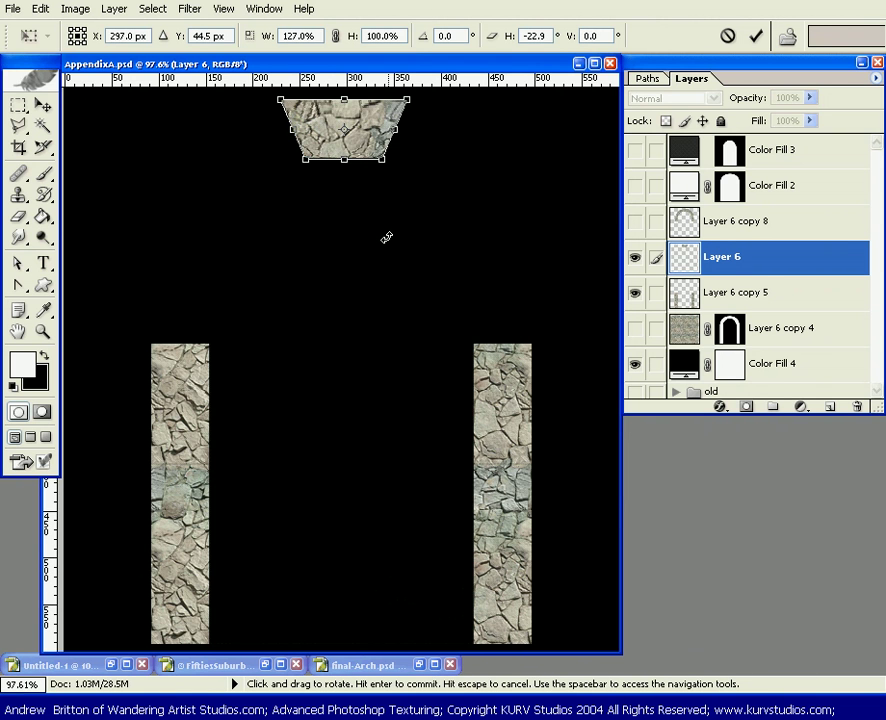
key("Return")
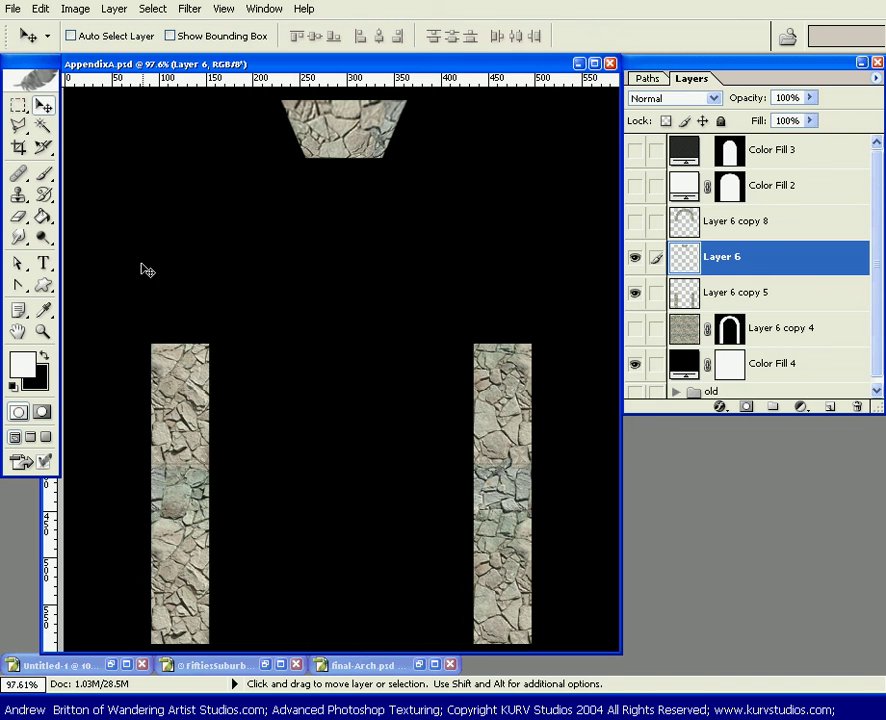
- Duplicate the keystone wedge, rotate the copy by -47.6 degrees and fit it against the keystone's left edge
left_click_drag(352, 128, 255, 170)
key("ctrl+t")
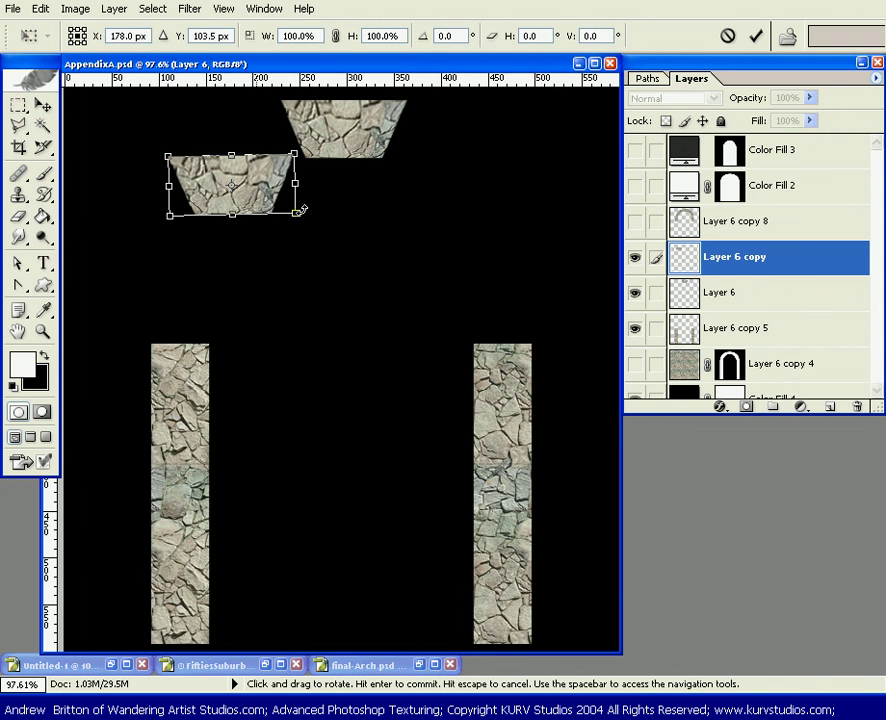
left_click_drag(300, 220, 284, 121)
left_click_drag(318, 193, 287, 147)
left_click_drag(310, 201, 306, 205)
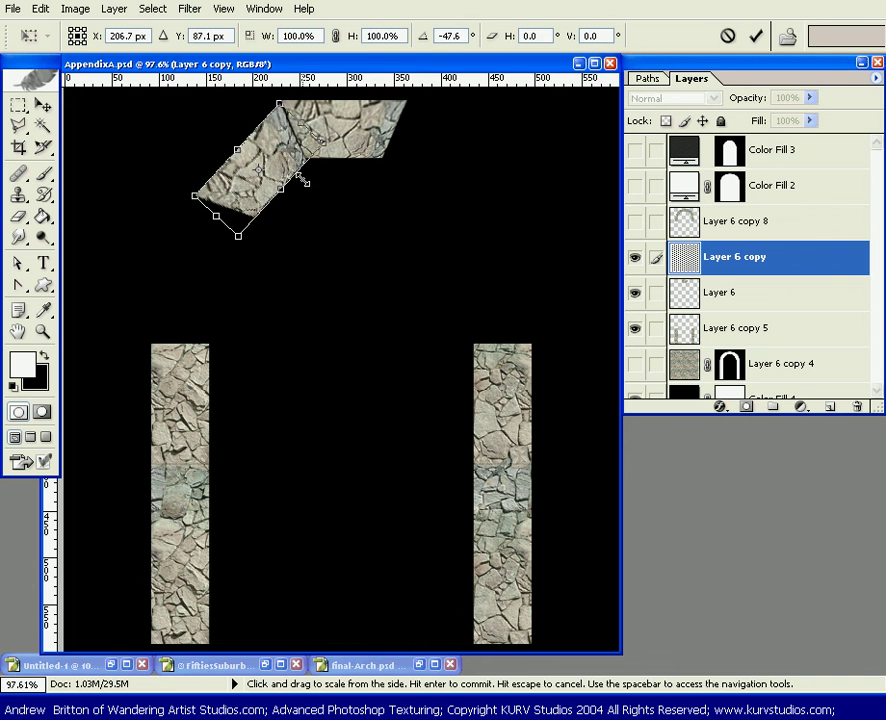
left_click_drag(287, 152, 290, 150)
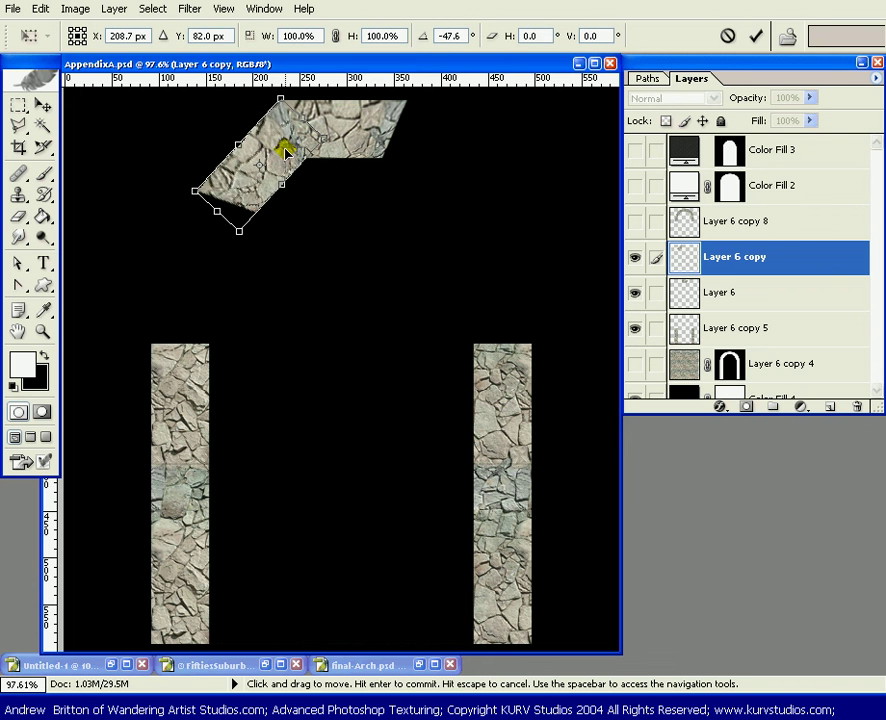
key("Return")
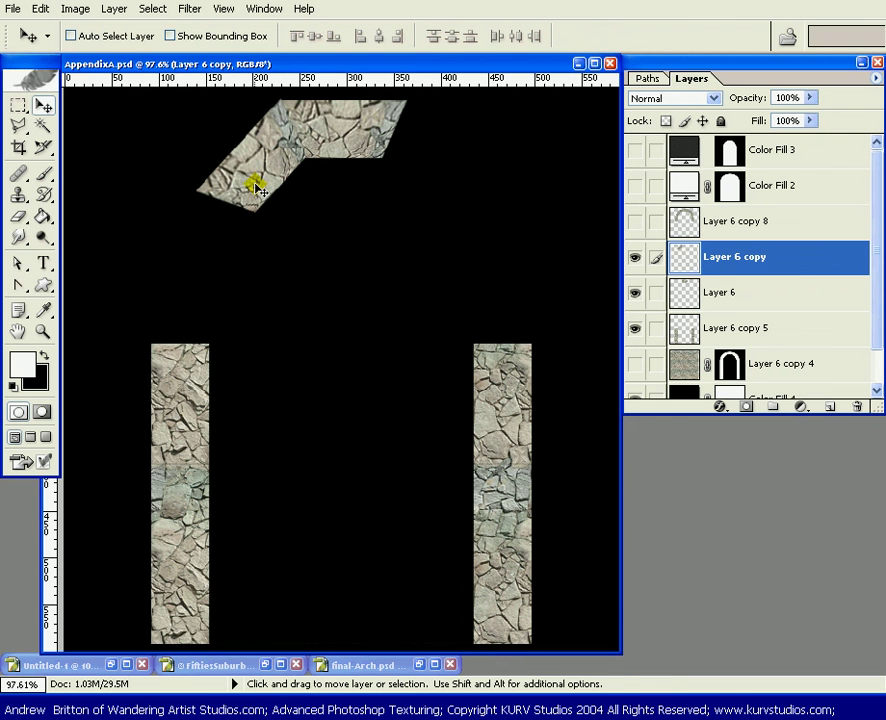
- Duplicate the rotated wedge below itself and try to rotate the copy by -37.8 degrees to continue the curve downward
left_click_drag(258, 190, 218, 262)
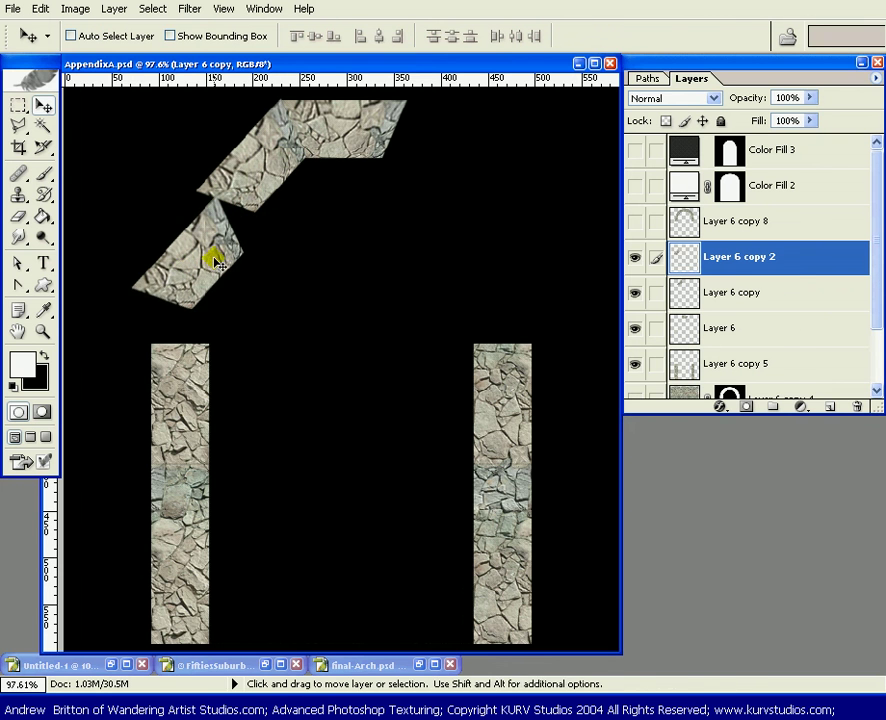
key("ctrl+t")
left_click_drag(291, 271, 295, 208)
left_click_drag(210, 257, 232, 260)
left_click_drag(305, 301, 311, 296)
left_click_drag(235, 251, 247, 257)
left_click_drag(307, 307, 355, 277)
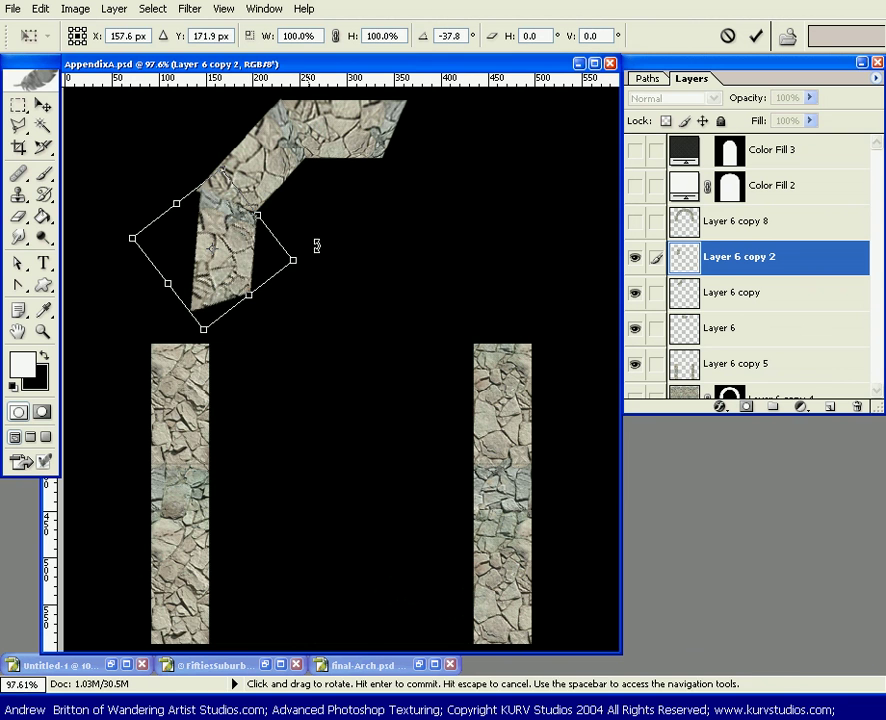
left_click_drag(243, 251, 235, 252)
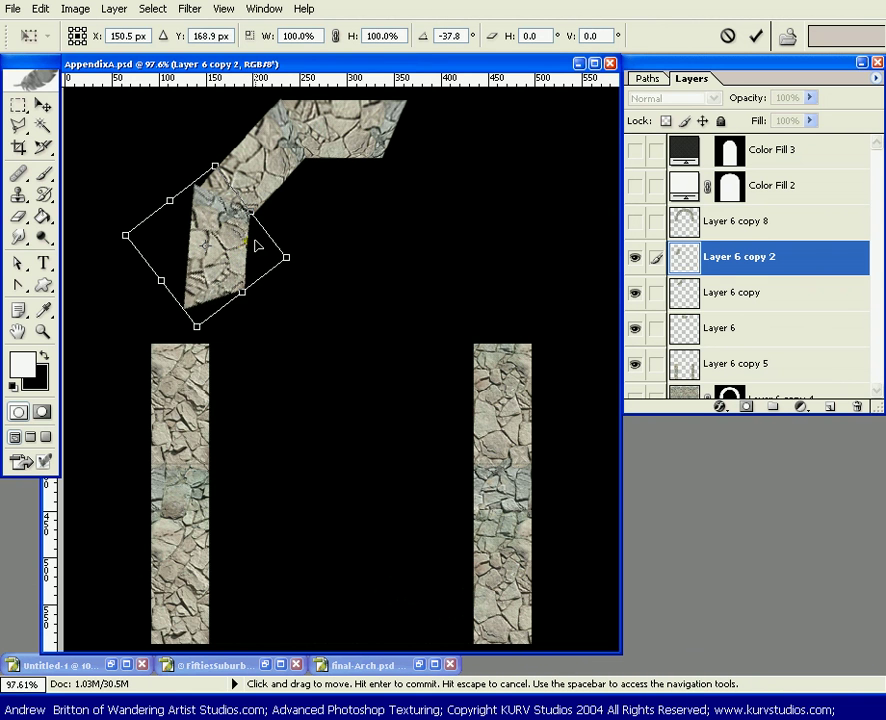
key("Return")
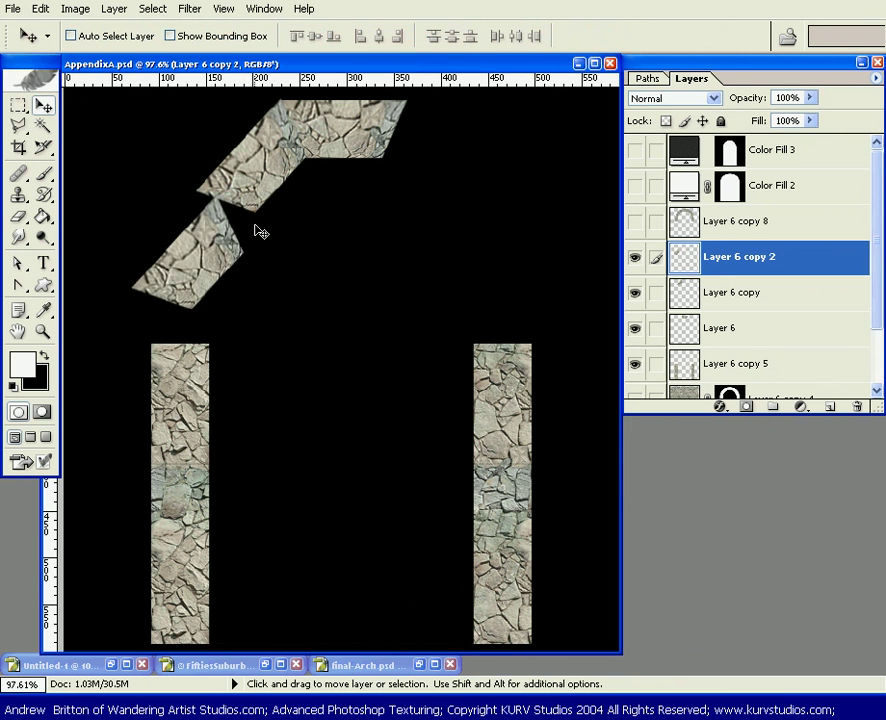
- Step back through the wedge copies and the keystone distortion to the rectangular crown block
key("Delete")
key("ctrl+z")
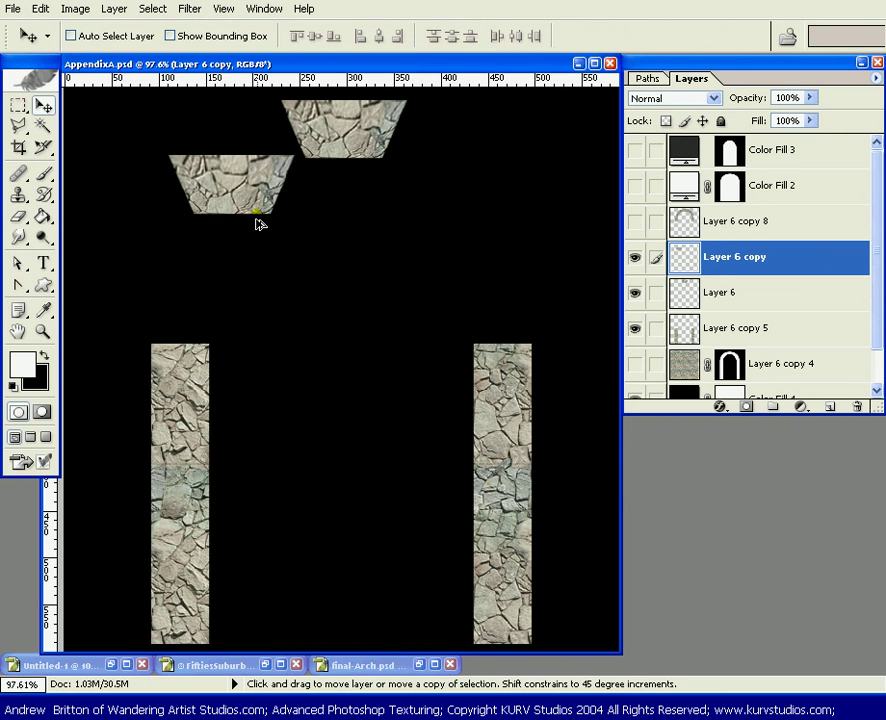
key("Delete")
key("ctrl+z")
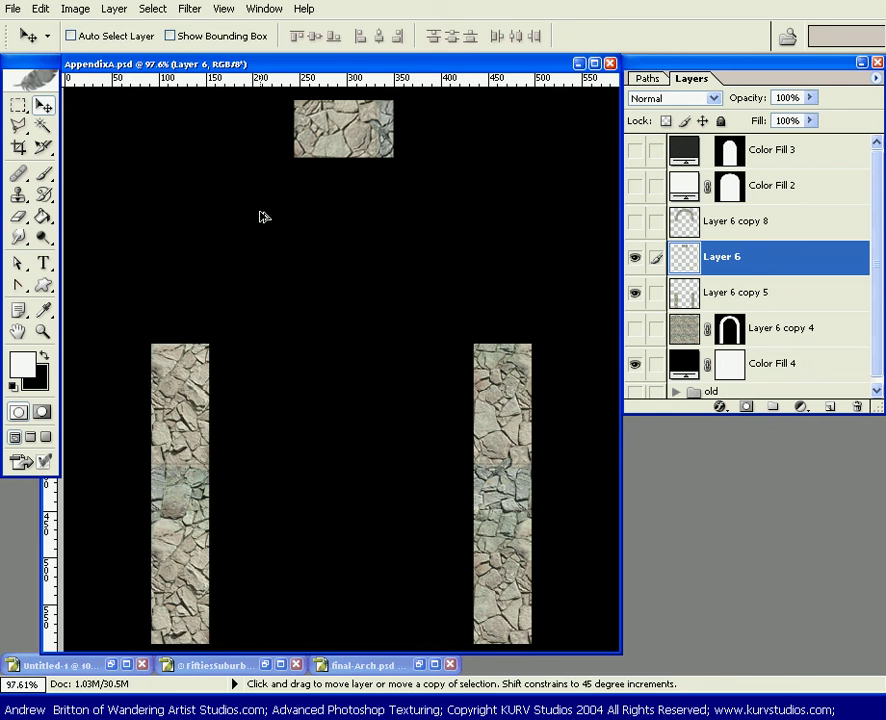
- Distort the rectangular crown block into a slight symmetrical wedge by narrowing its bottom edge with a horizontal skew of -9.2
key("ctrl+t")
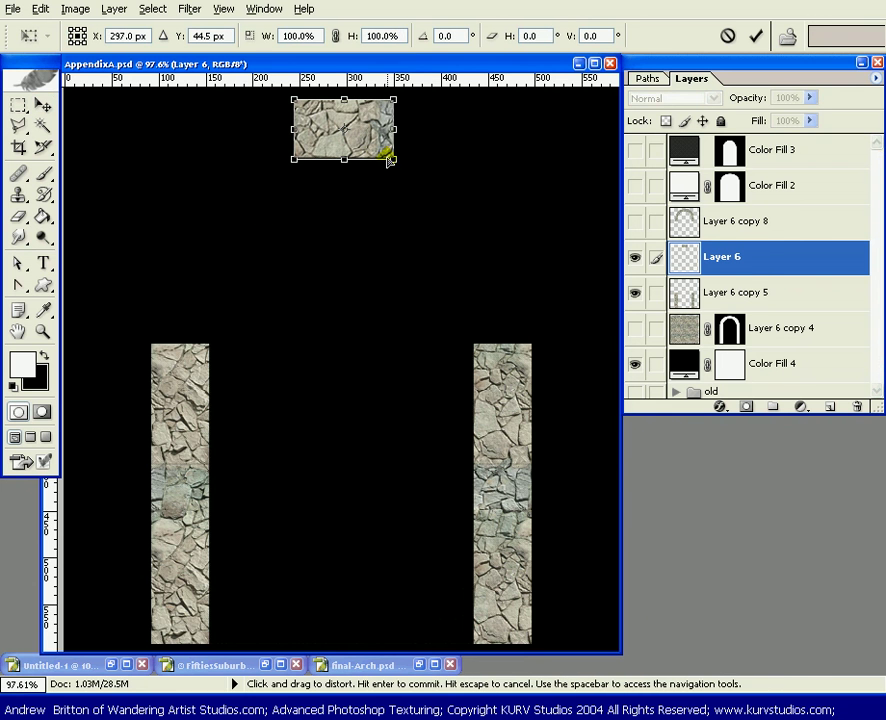
mouse_move(392, 162)
left_mouse_down()
mouse_move(385, 160)
mouse_move(400, 162)
left_mouse_up()
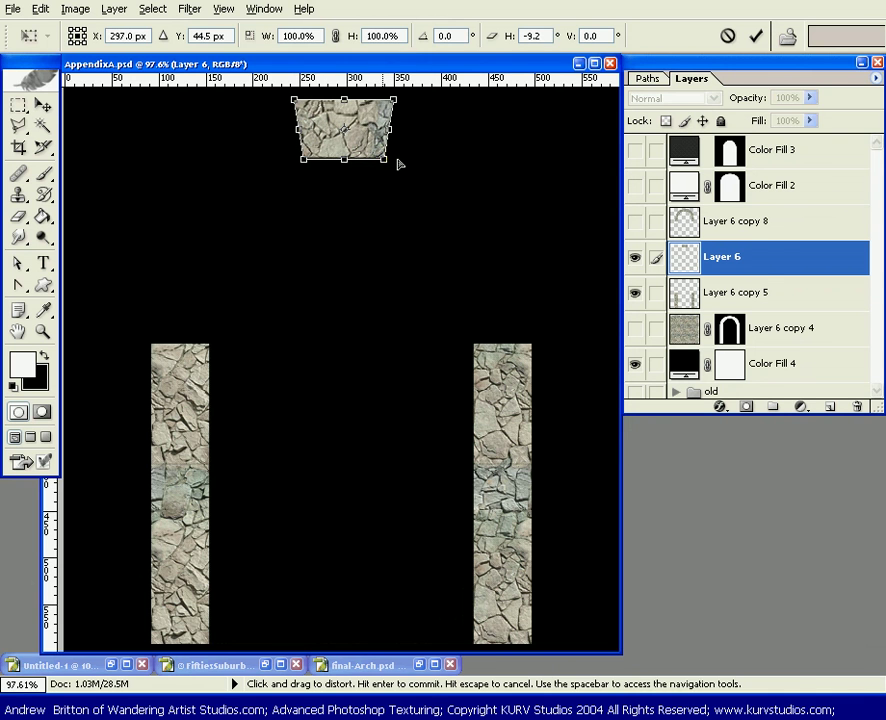
key("Return")
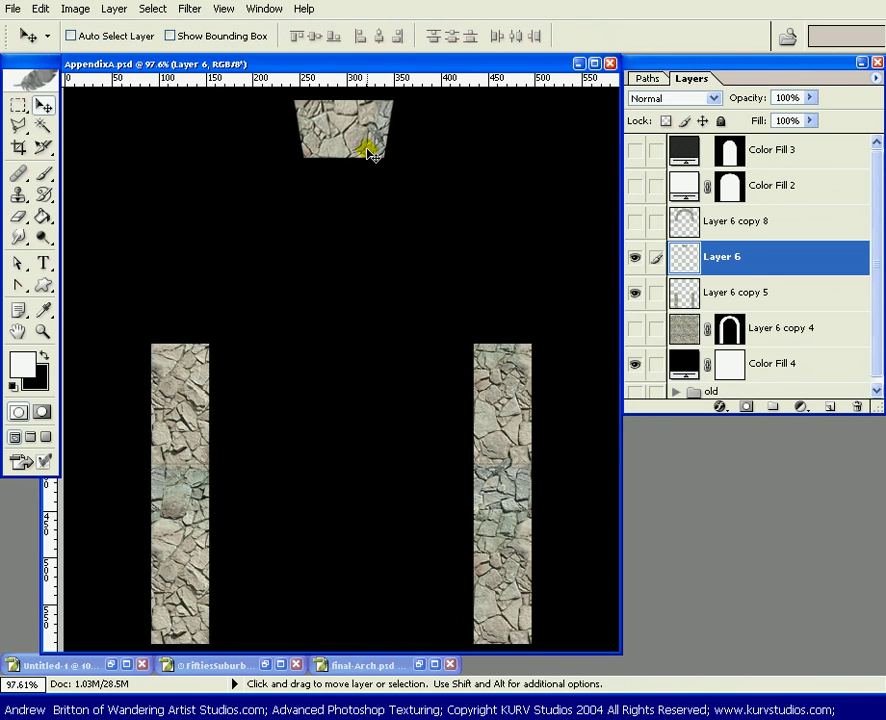
- Duplicate the slight wedge and try to rotate the copy about -21.6 degrees against the keystone's left edge
left_click_drag(365, 150, 263, 184)
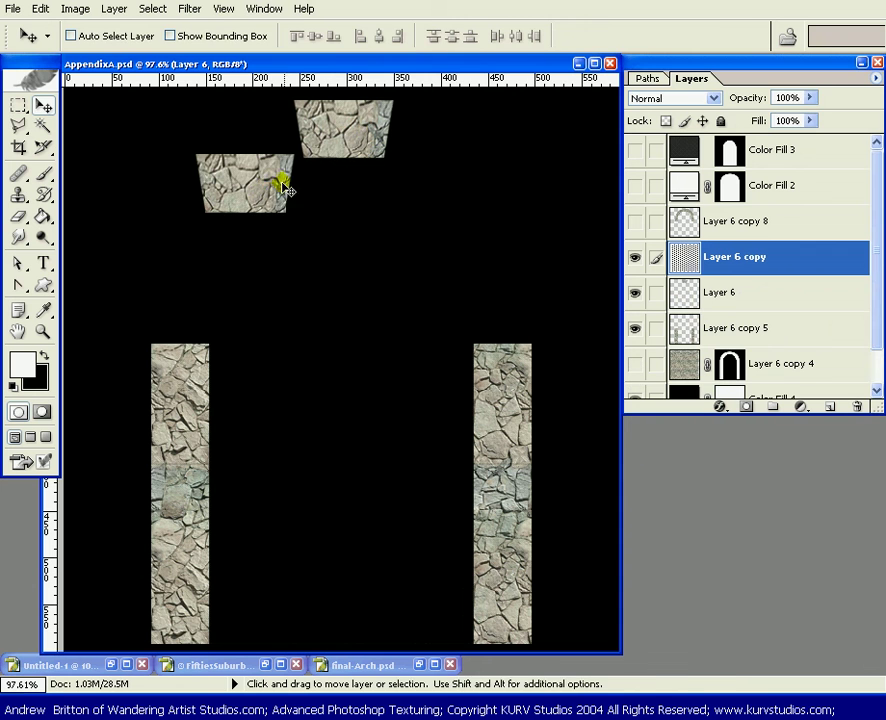
key("ctrl+t")
left_click_drag(243, 251, 260, 236)
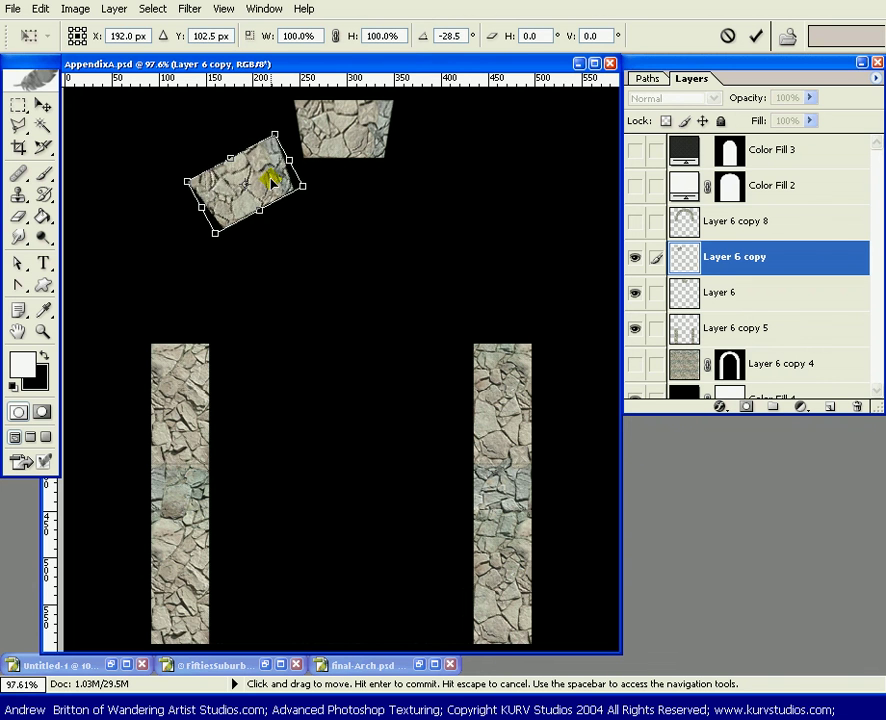
mouse_move(274, 180)
left_mouse_down()
mouse_move(283, 143)
mouse_move(279, 159)
left_mouse_up()
left_click_drag(287, 202, 280, 201)
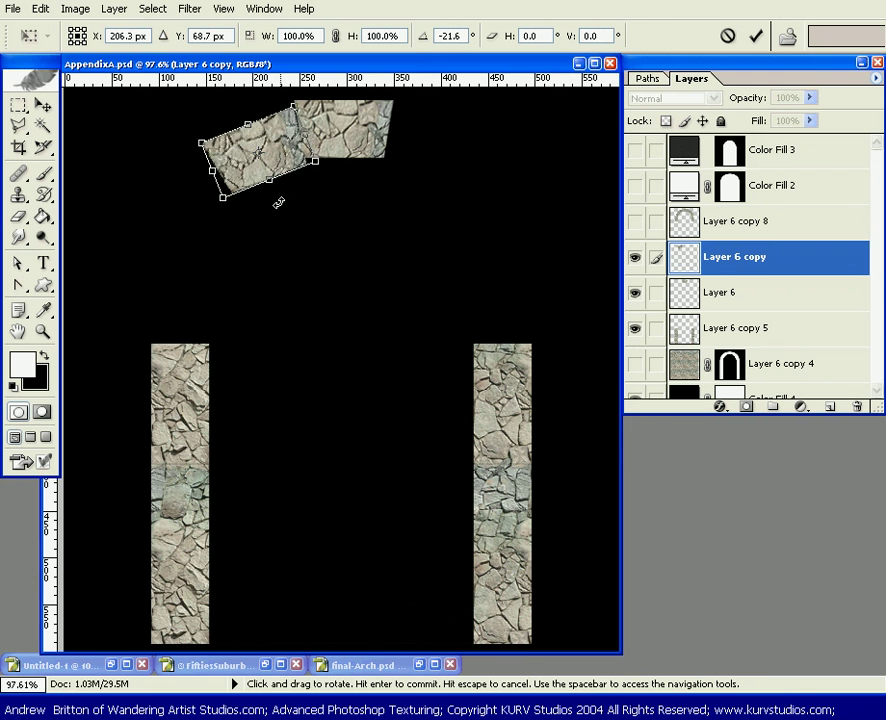
left_click(290, 139)
left_click_drag(284, 143, 286, 136)
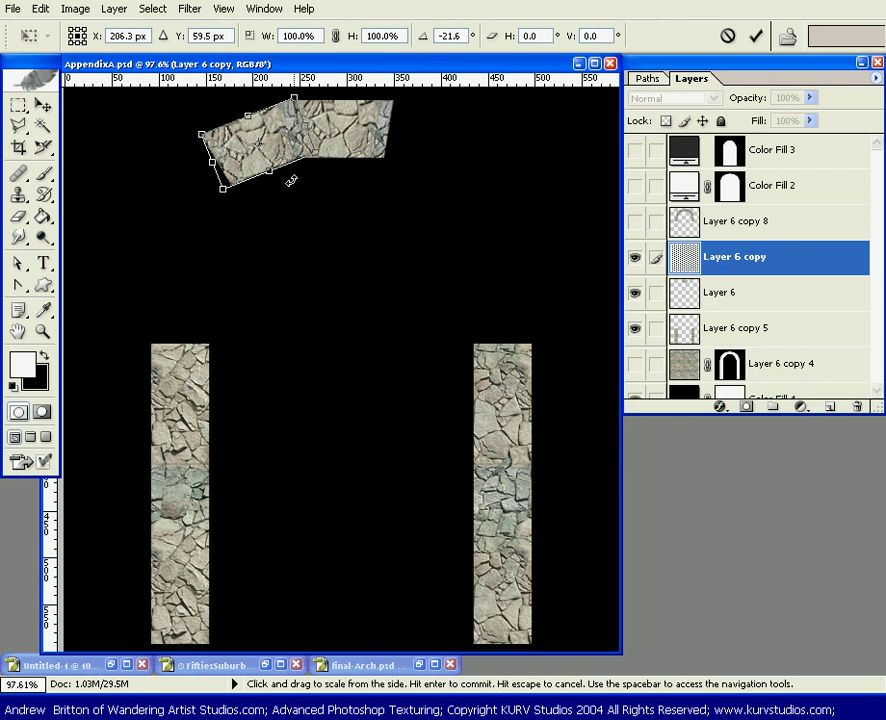
left_click_drag(290, 190, 286, 193)
left_click(293, 132)
left_click_drag(293, 132, 292, 136)
key("Return")
key("Escape")
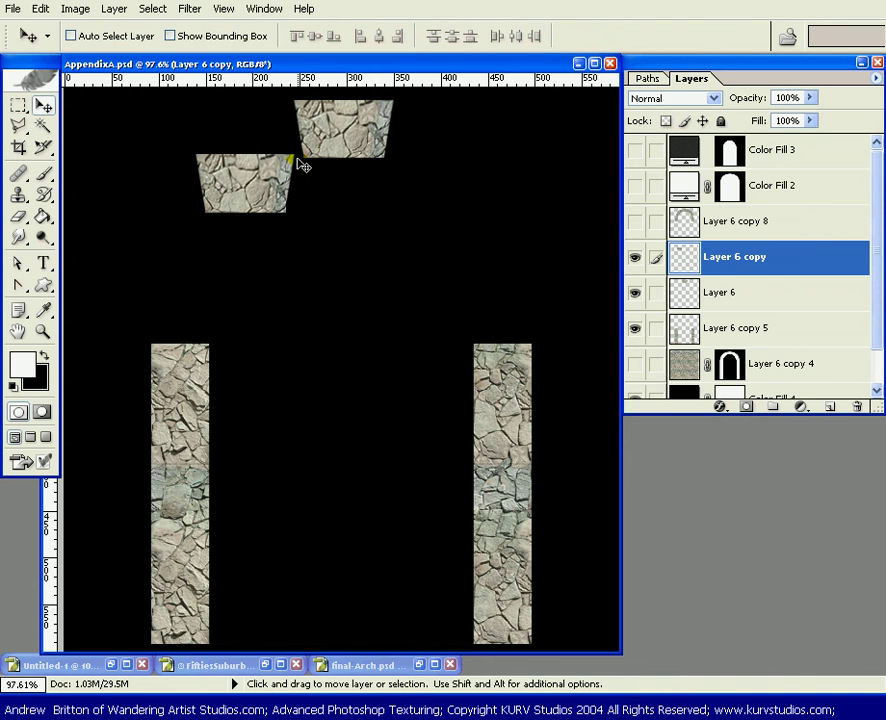
- Step back through the history to the undistorted rectangular crown block with no wedge copies
key("ctrl+alt+z")
key("ctrl+alt+z")
key("ctrl+alt+z")
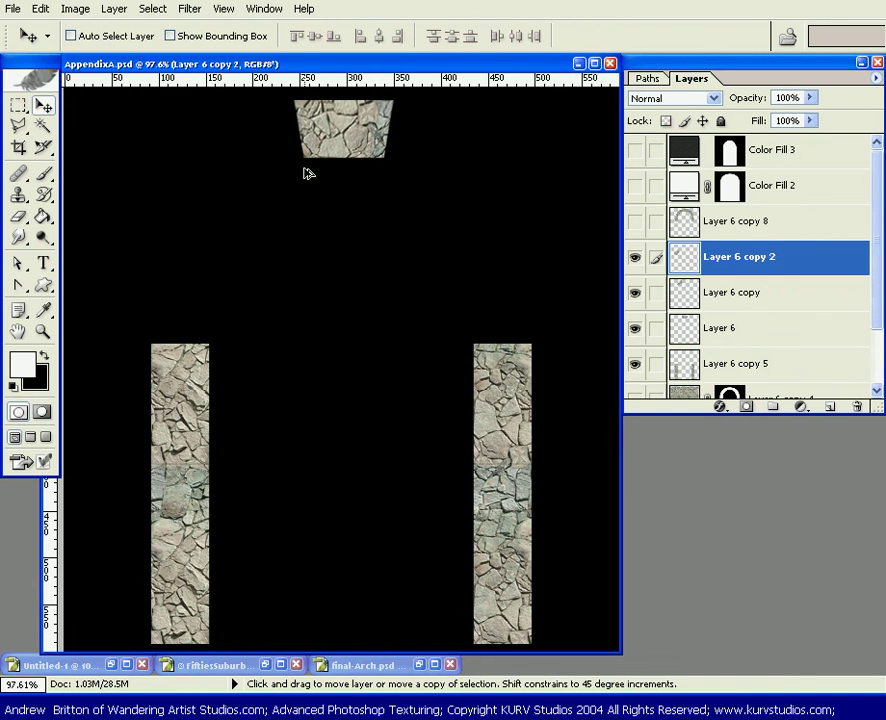
key("ctrl+alt+z")
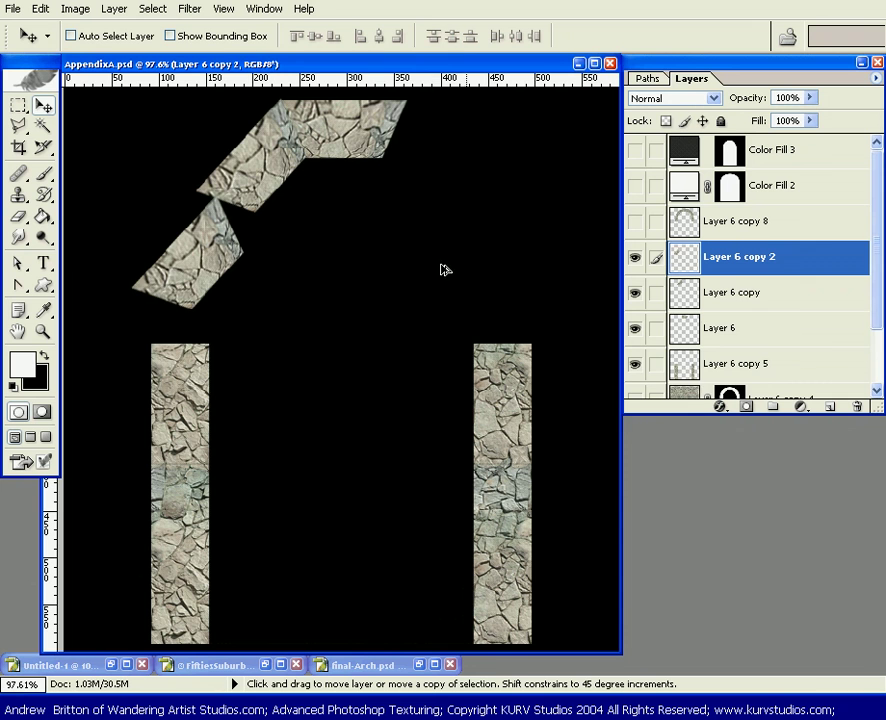
key("ctrl+alt+z")
key("ctrl+alt+z")
key("ctrl+alt+z")
key("ctrl+alt+z")
key("ctrl+alt+z")
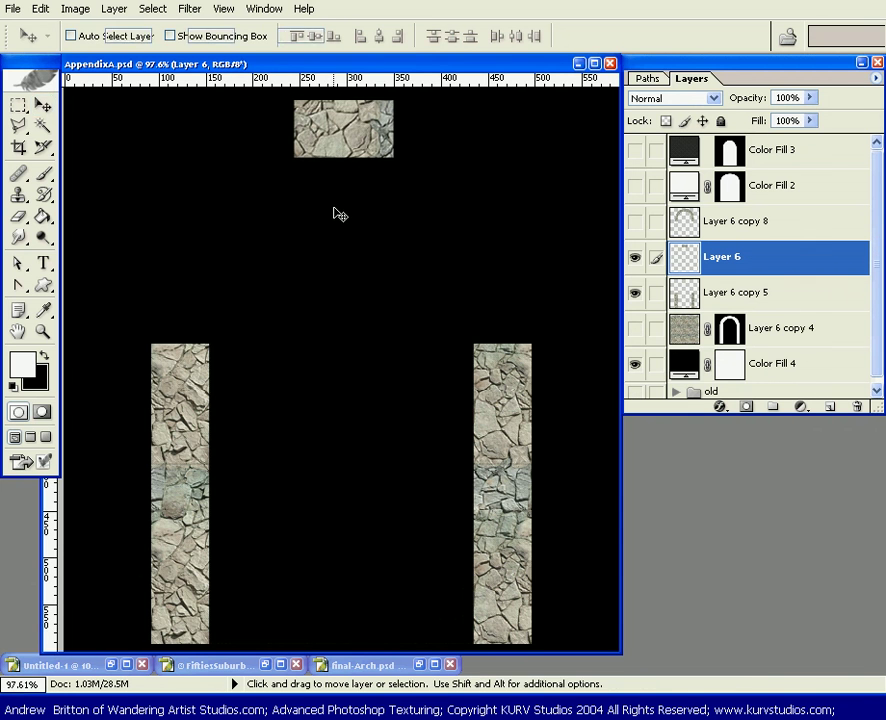
- Distort the crown block into a symmetrical keystone with a narrower bottom and a top widened to 107.7%
key("ctrl+t")
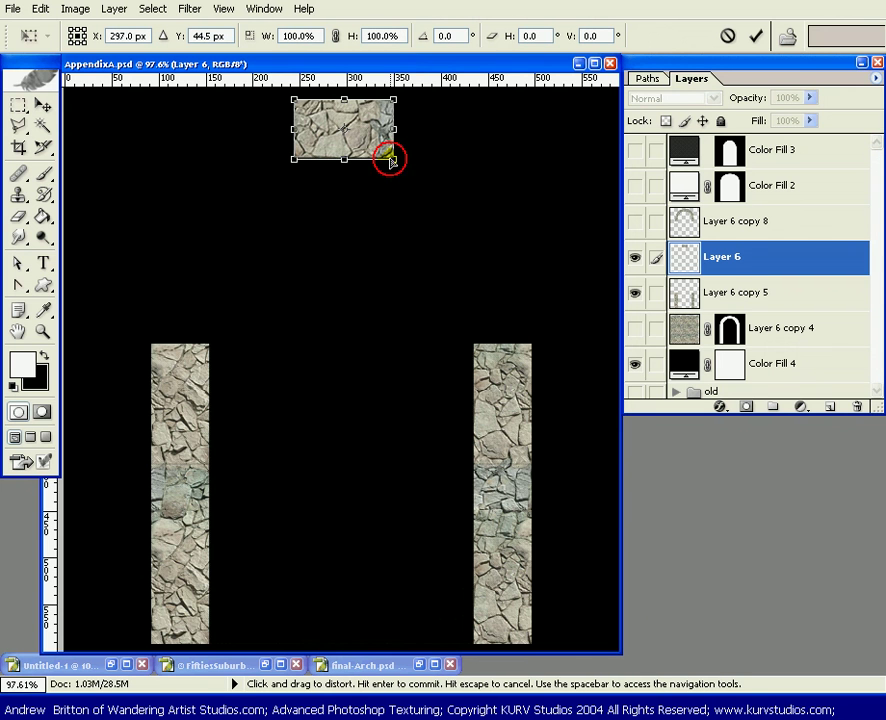
mouse_move(388, 160)
left_mouse_down()
mouse_move(376, 145)
mouse_move(384, 140)
mouse_move(378, 173)
mouse_move(380, 159)
left_mouse_up()
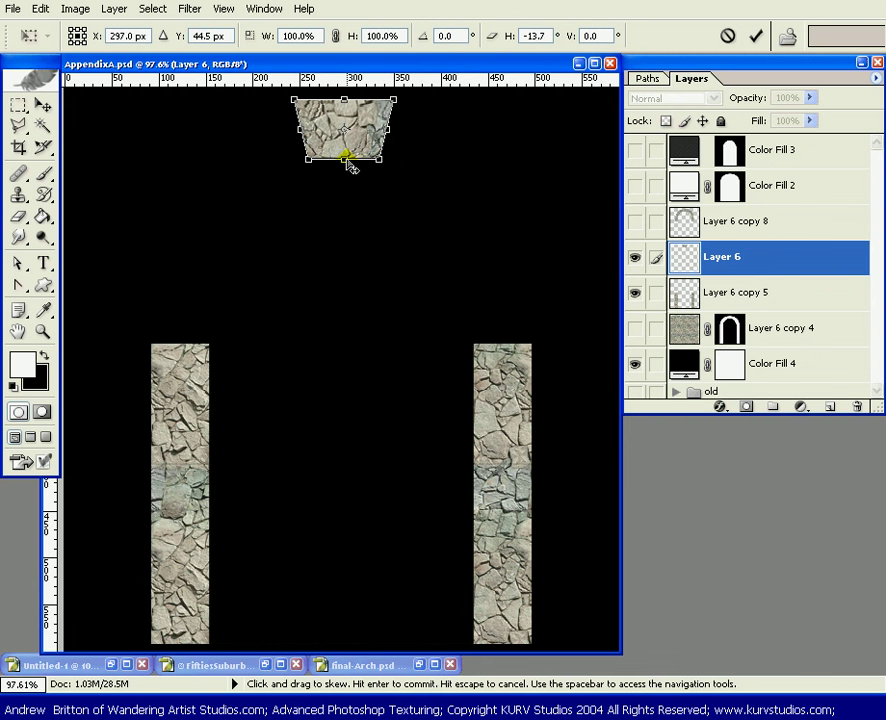
left_click_drag(396, 101, 399, 101)
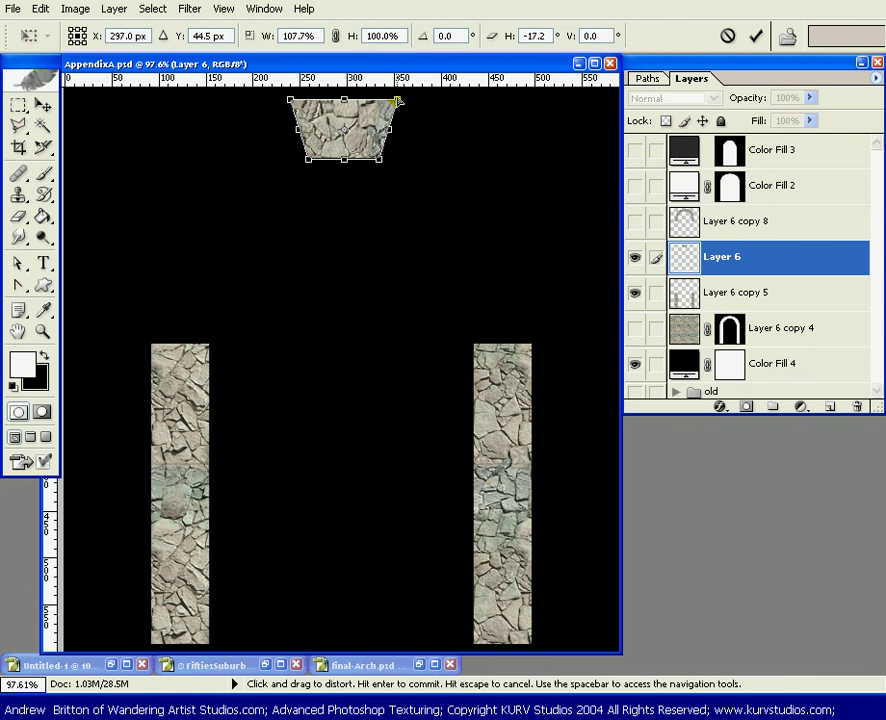
key("Return")
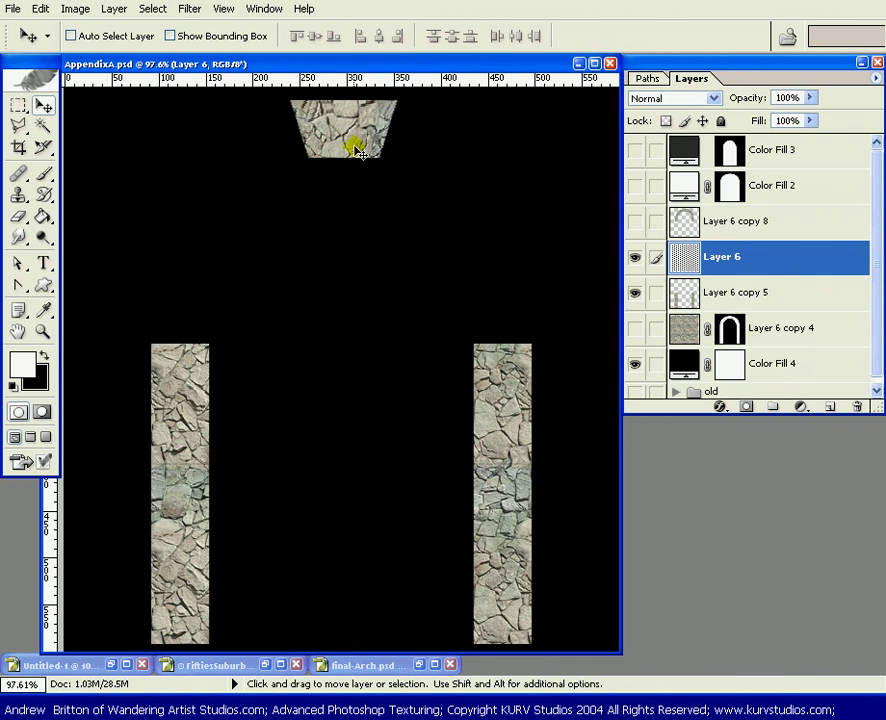
- Duplicate the keystone, rotate the copy by -34.9 degrees and fit it against the keystone's left edge
left_click_drag(350, 140, 244, 156)
key("ctrl+t")
left_click_drag(266, 206, 285, 221)
left_click_drag(258, 152, 288, 147)
left_click_drag(305, 204, 301, 204)
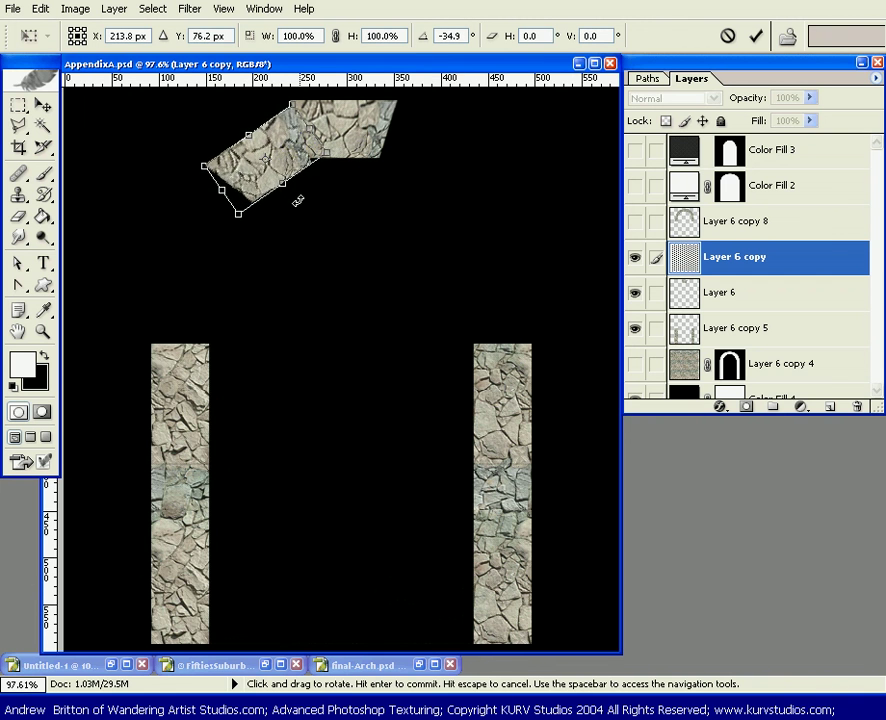
left_click_drag(293, 144, 292, 140)
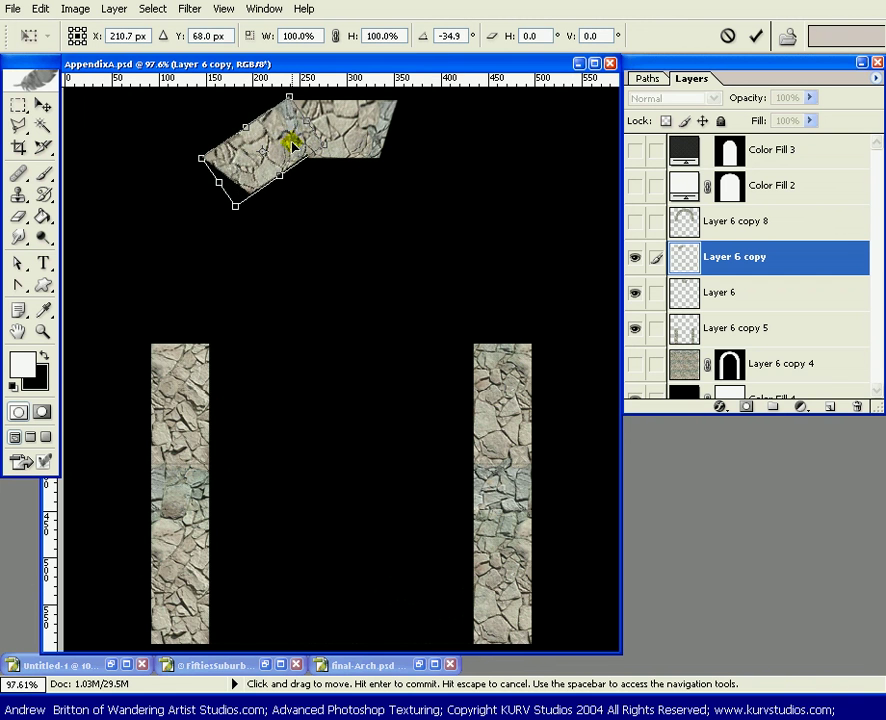
key("Return")
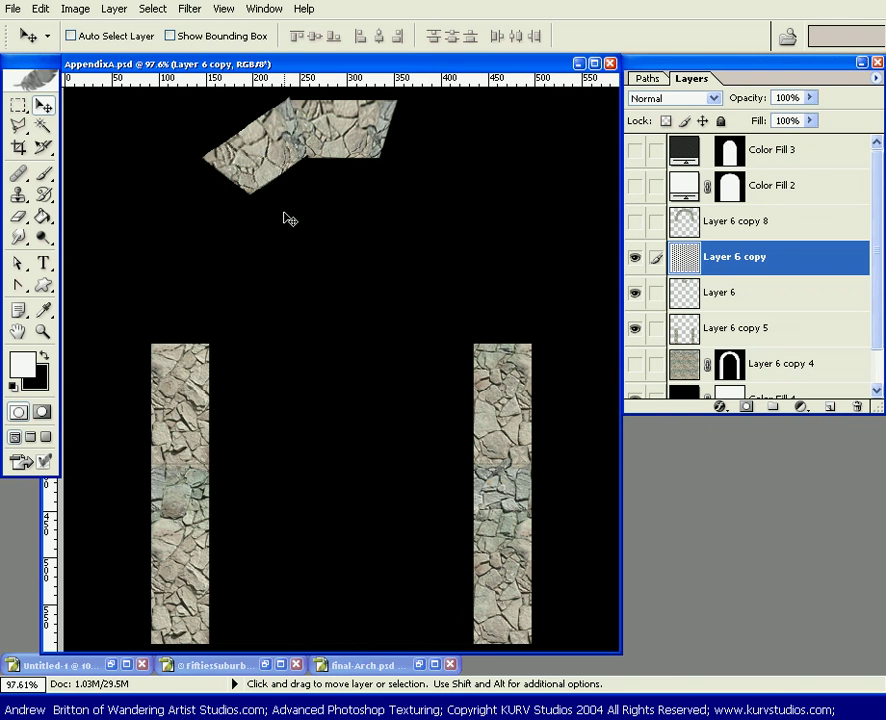
- Duplicate the rotated wedge, turn the copy by another -34.0 degrees and join it to the previous wedge's lower end
left_click_drag(277, 157, 214, 198)
key("ctrl+t")
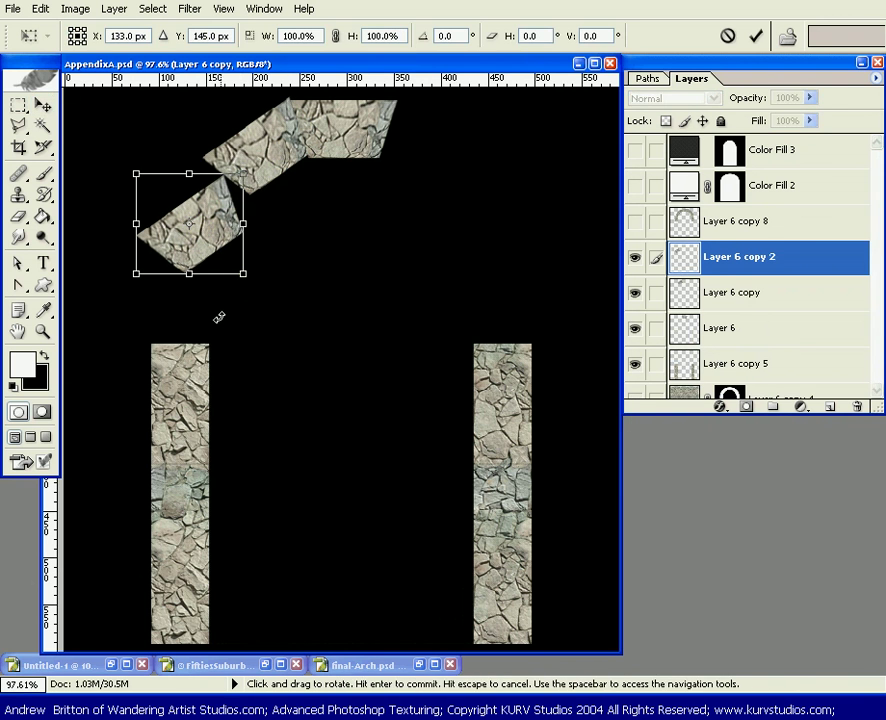
left_click_drag(219, 312, 270, 285)
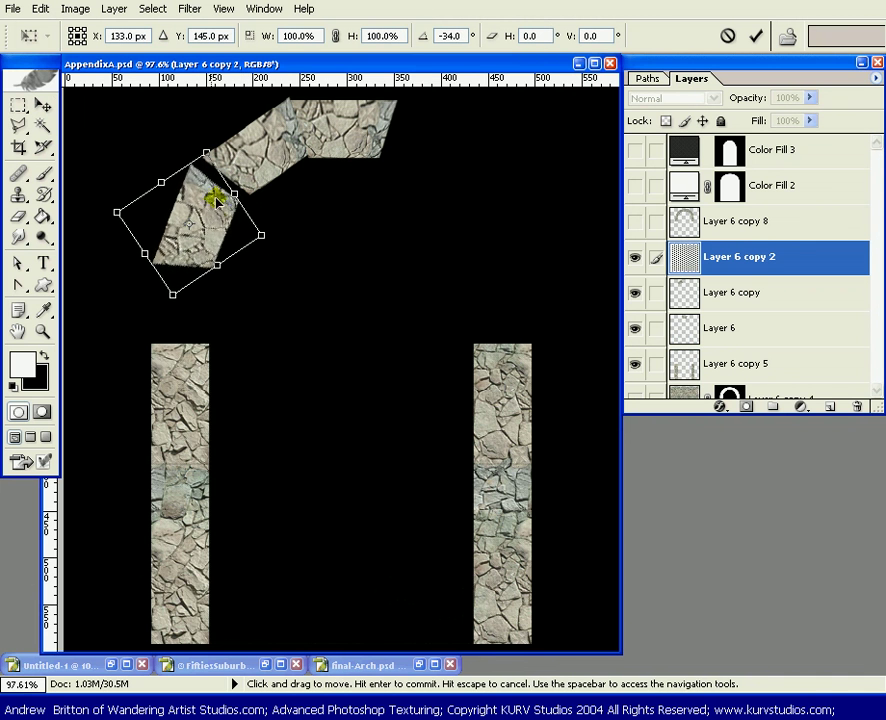
left_click_drag(214, 211, 224, 210)
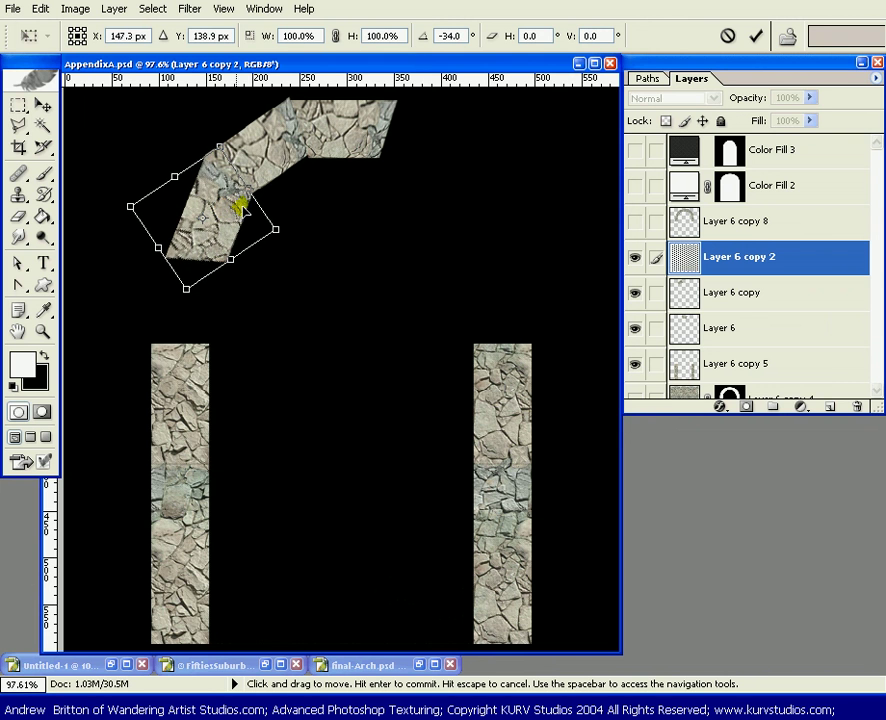
key("Return")
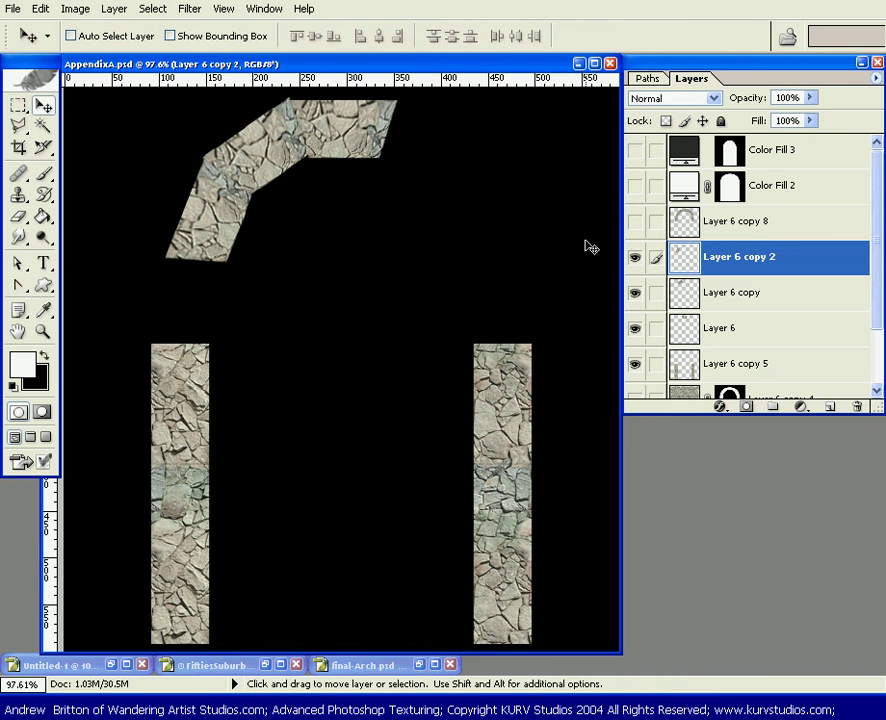
- Move the pillars layer, Layer 6 copy 5, up so the left pillar meets the lowest wedge block
left_click(734, 363)
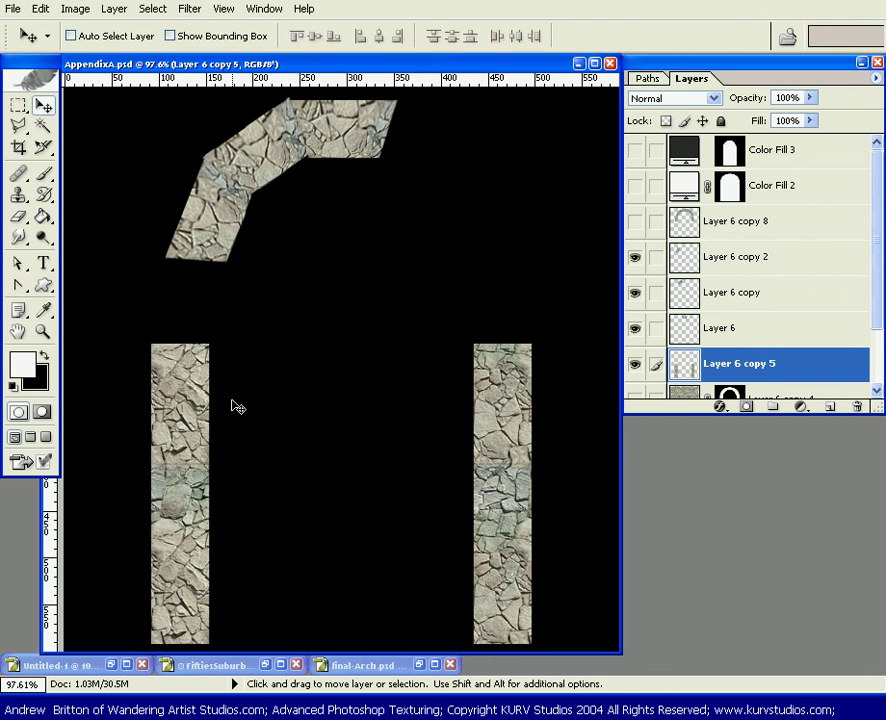
left_click_drag(190, 418, 205, 332)
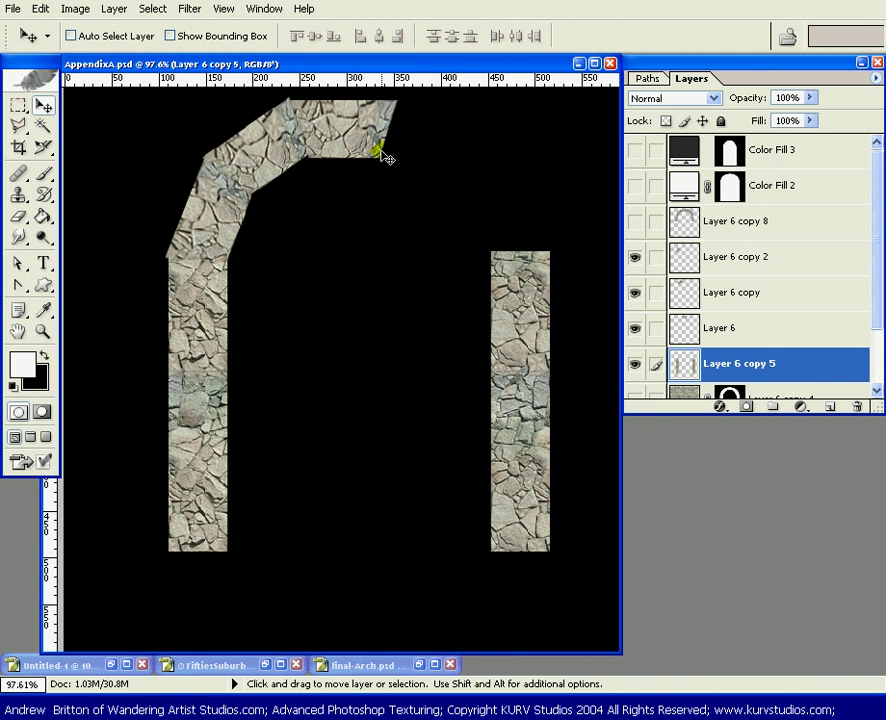
- Nudge the keystone against the upper-left wedge, and fit a horizontally flipped copy of that wedge to the keystone's right edge
left_click(708, 322)
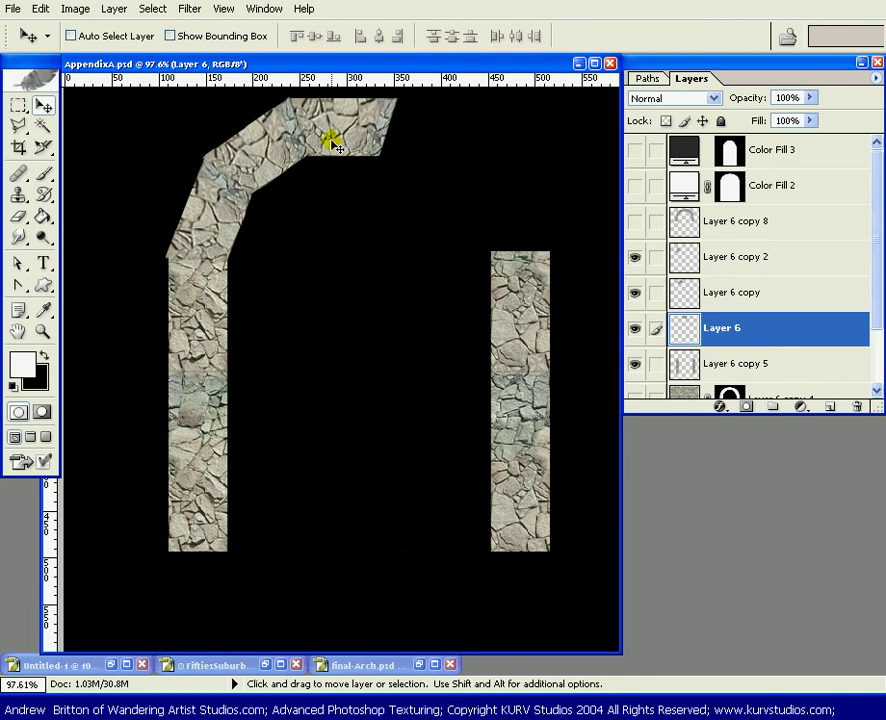
left_click_drag(324, 141, 320, 143)
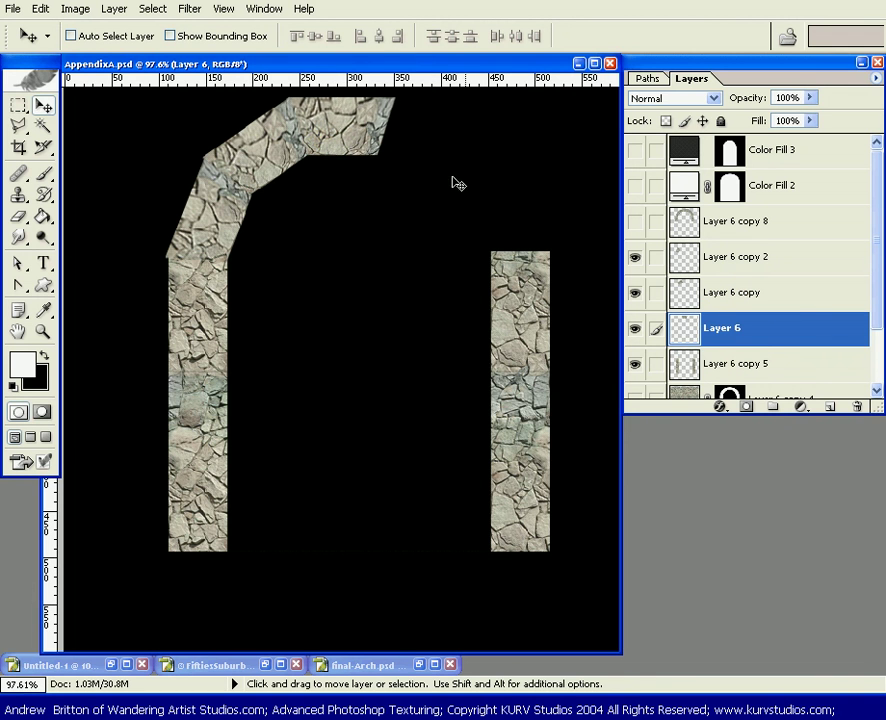
left_click(742, 290)
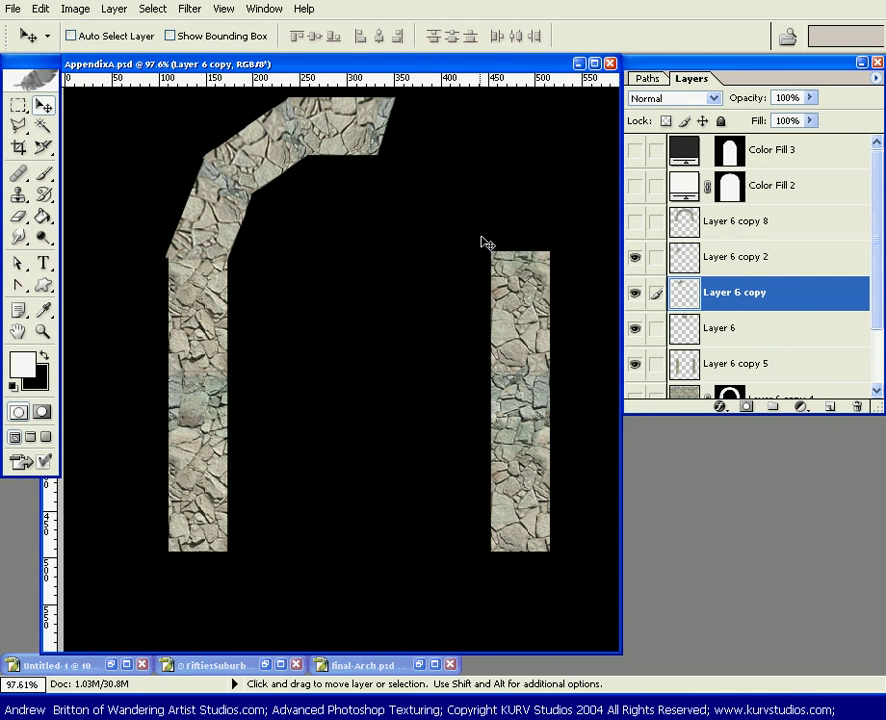
left_click_drag(278, 175, 302, 178)
key("ctrl+z")
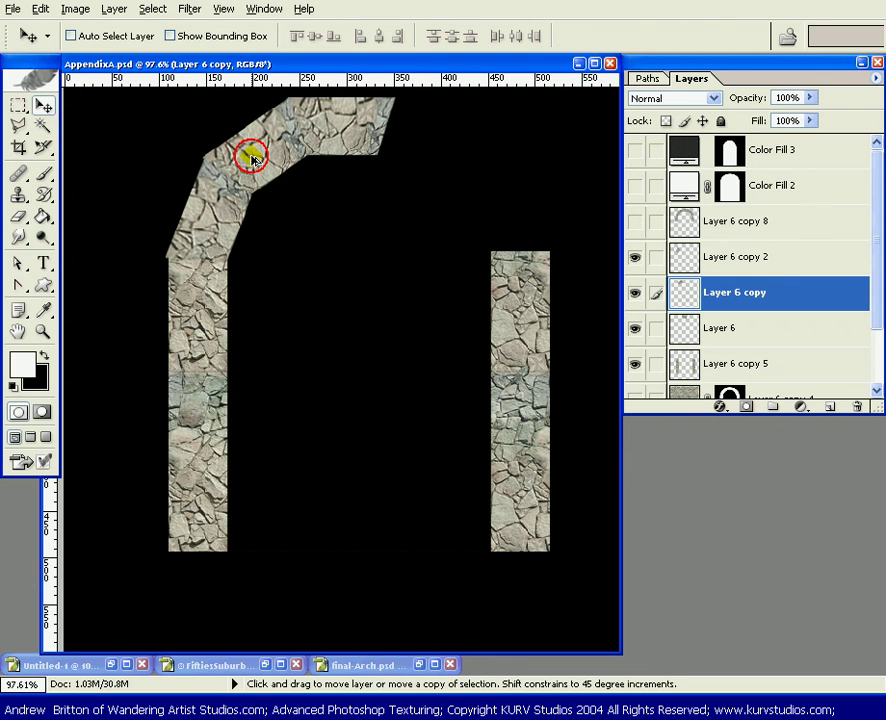
left_click_drag(251, 154, 368, 155)
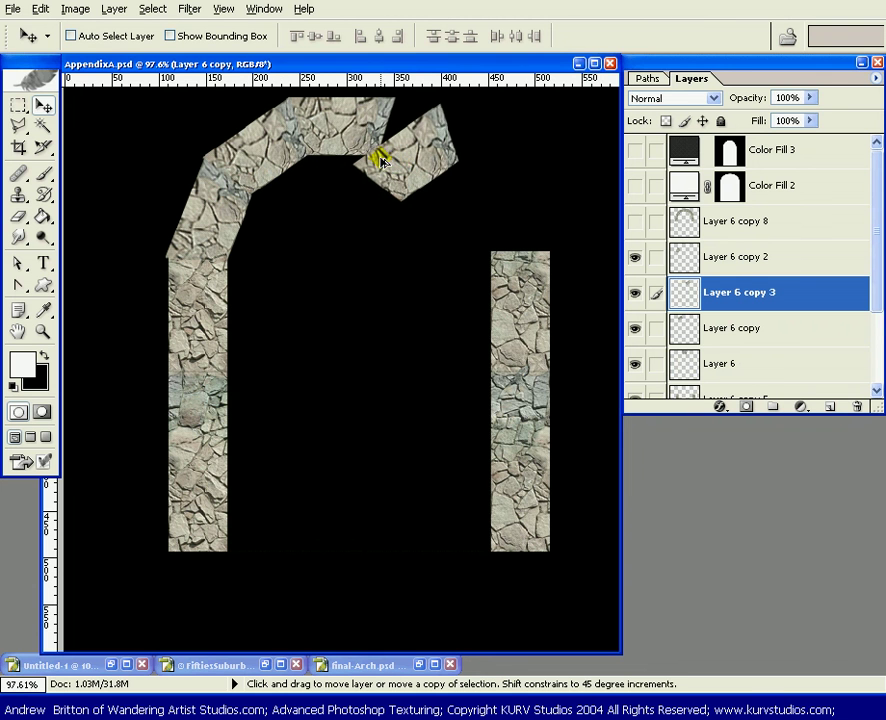
key("alt+e")
key("a")
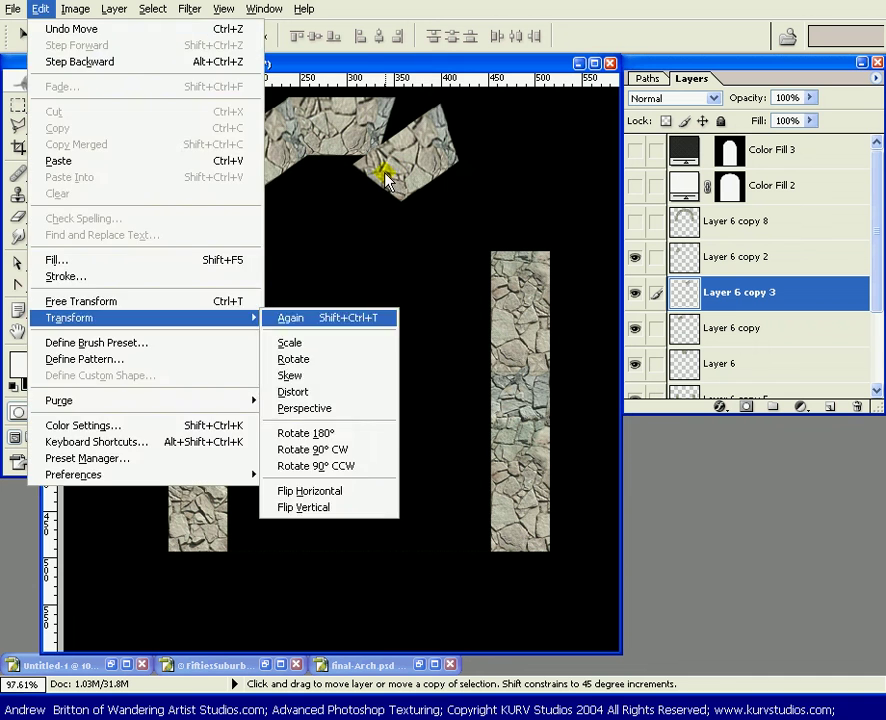
key("Return")
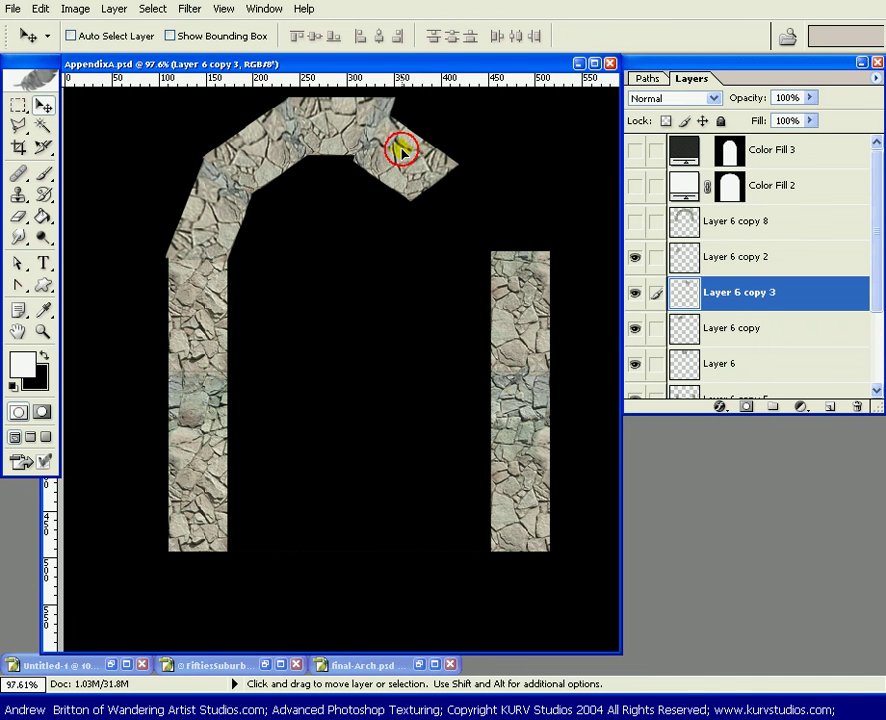
mouse_move(400, 150)
left_mouse_down()
mouse_move(415, 139)
mouse_move(415, 147)
left_mouse_up()
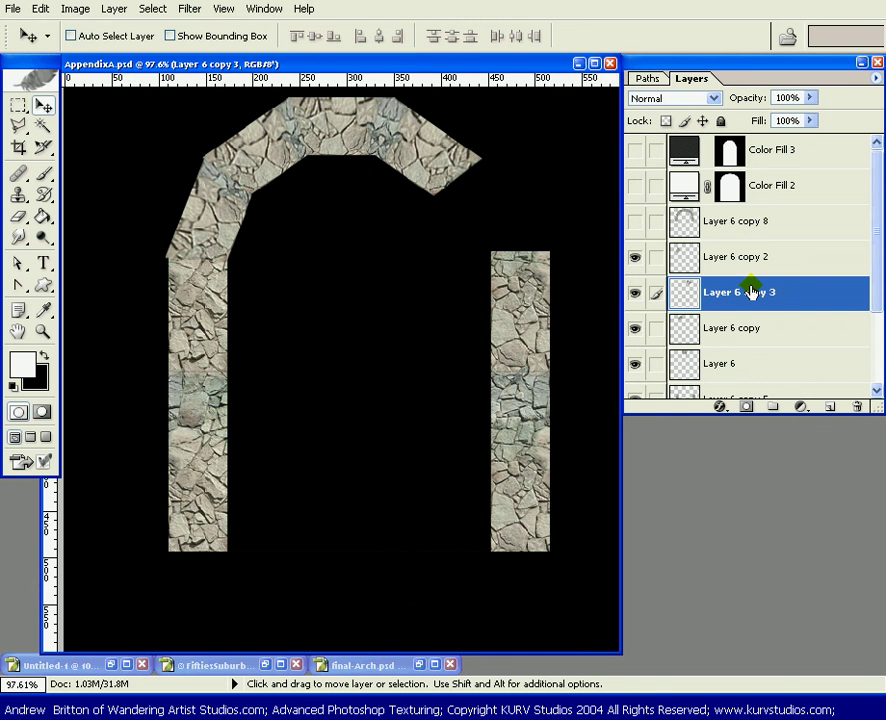
- Duplicate the lower-left wedge, Layer 6 copy 2, flip the copy horizontally and join it to the upper-right wedge's lower end
left_click(636, 259)
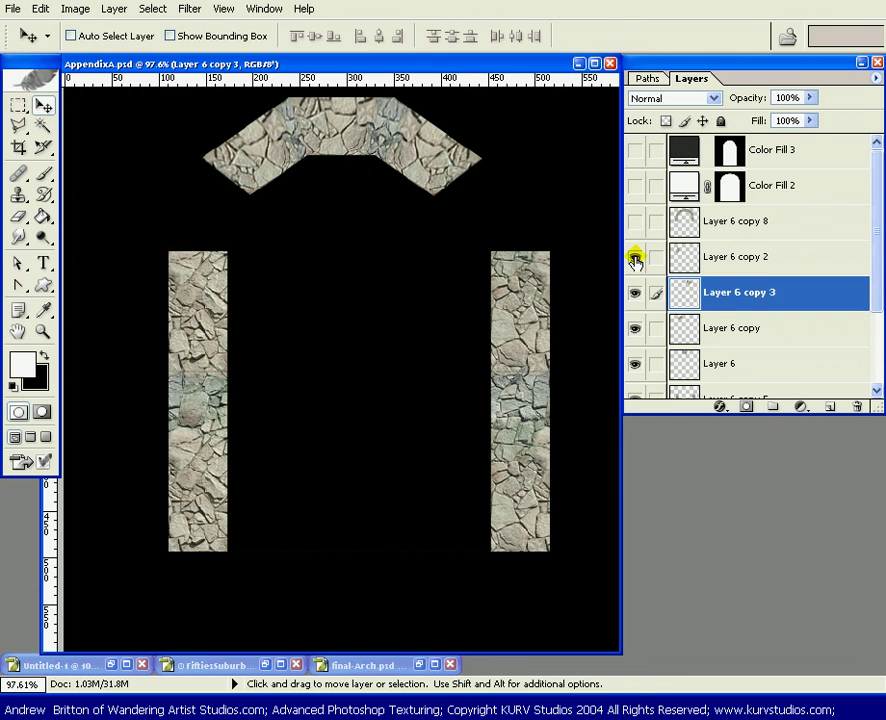
left_click(752, 259)
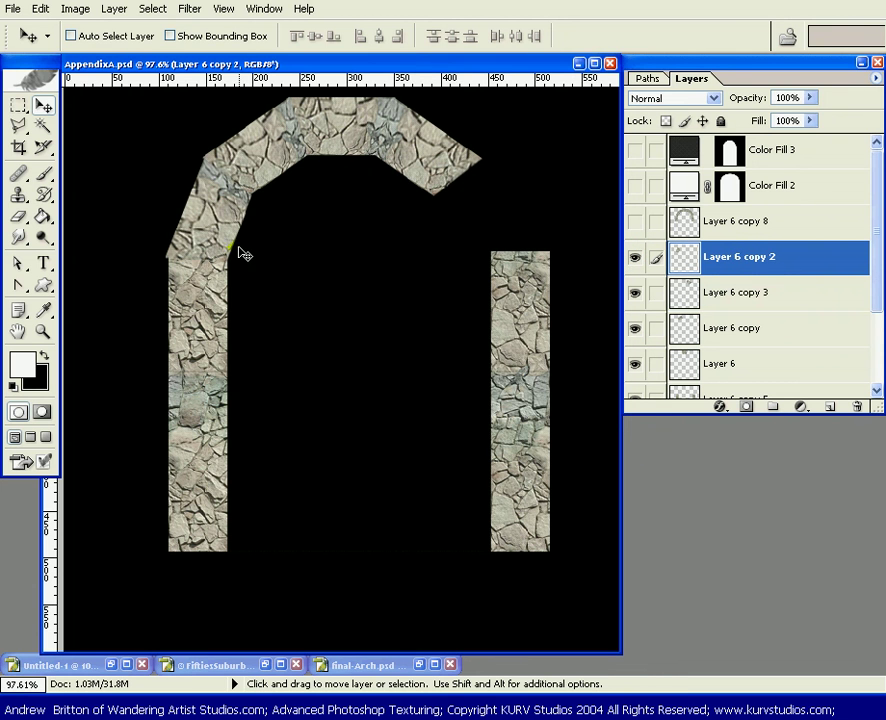
left_click_drag(238, 218, 478, 238)
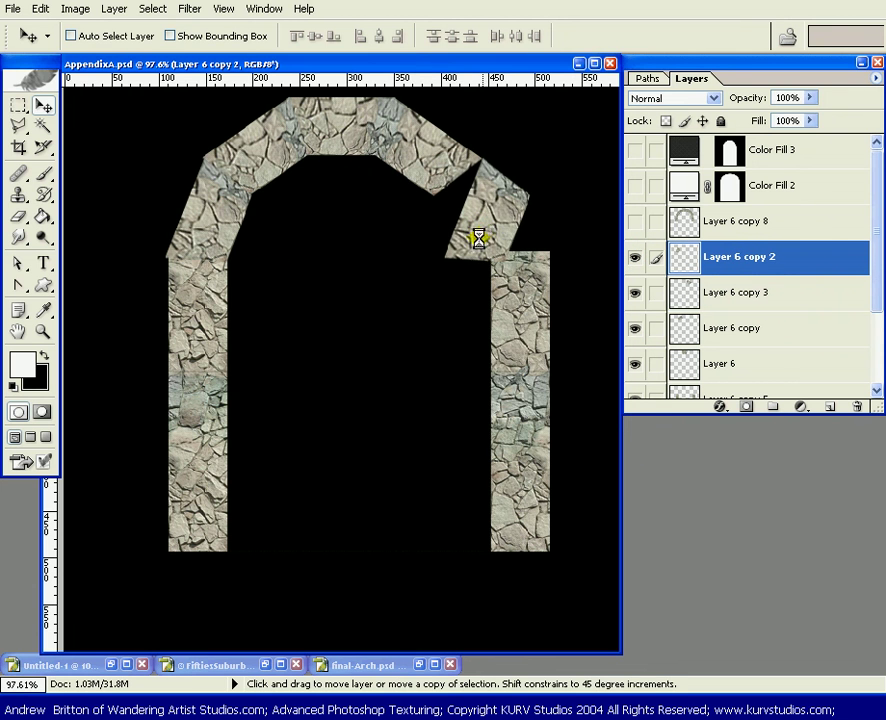
key("alt+e")
key("a")
key("h")
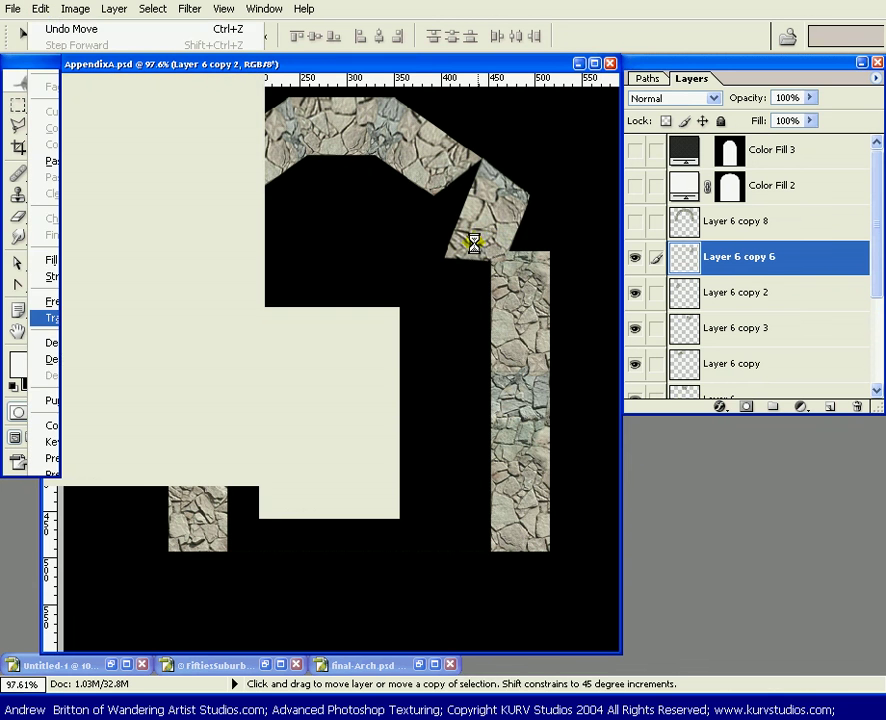
left_click_drag(484, 224, 480, 222)
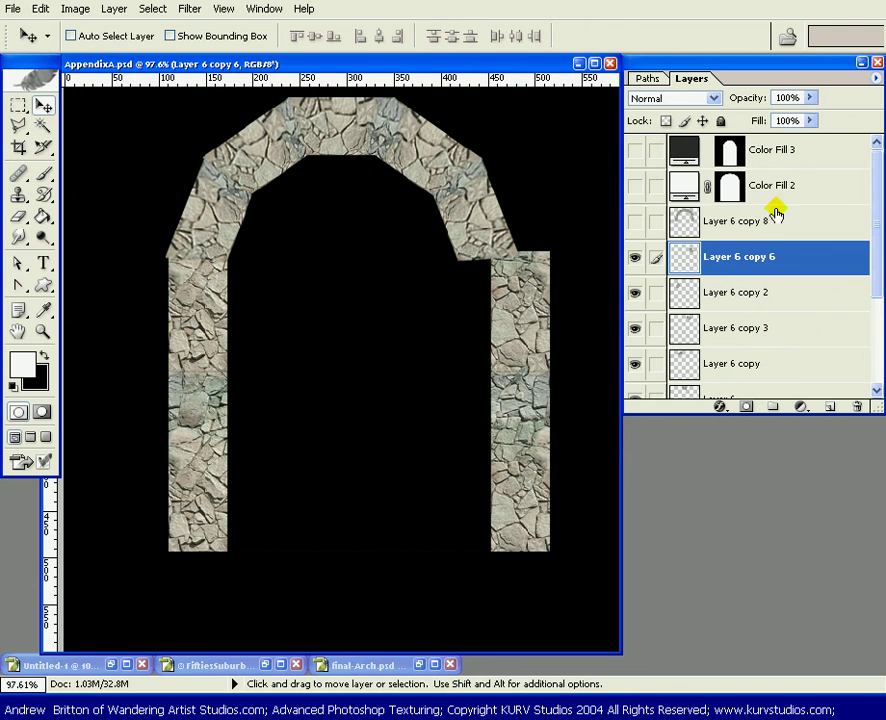
- Select the right pillar on Layer 6 copy 5, move it horizontally left to meet the lowest right wedge, and deselect
left_click_drag(877, 242, 877, 320)
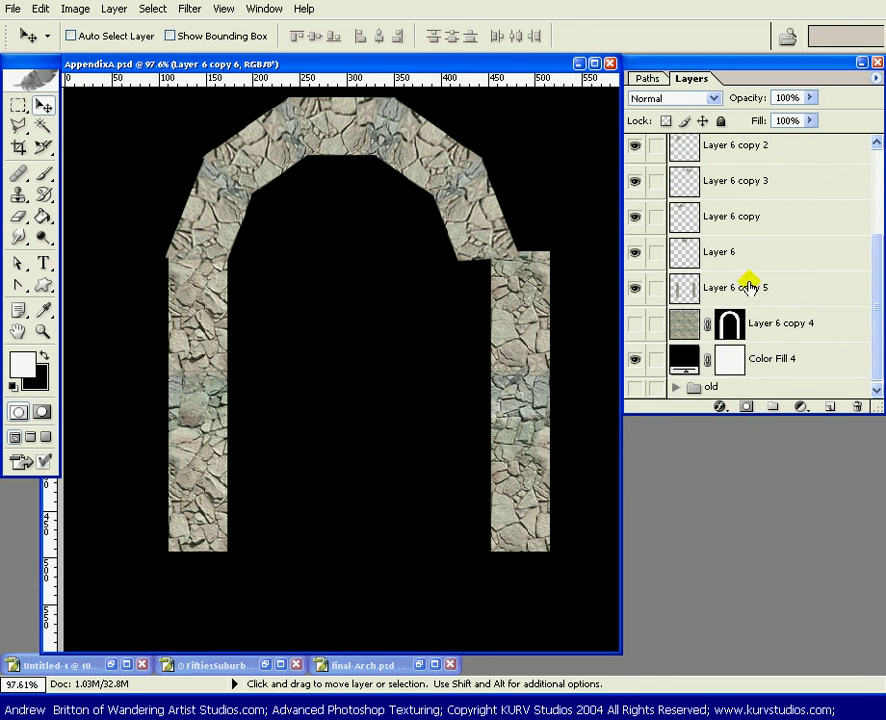
left_click(749, 287)
key("m")
left_click_drag(569, 228, 572, 390)
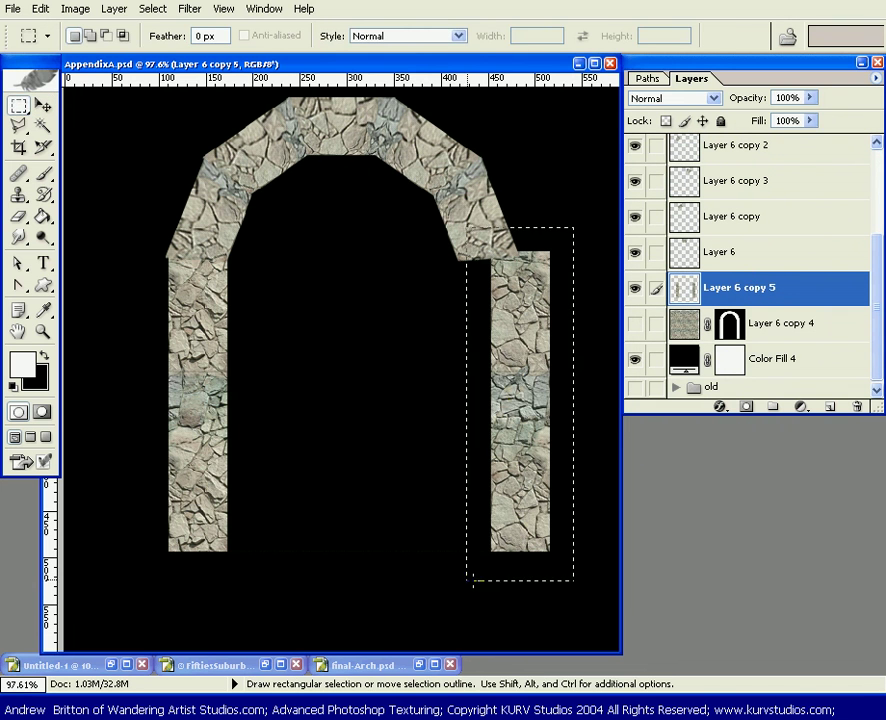
left_click_drag(472, 584, 443, 581)
key("v")
left_click(510, 358, "shift")
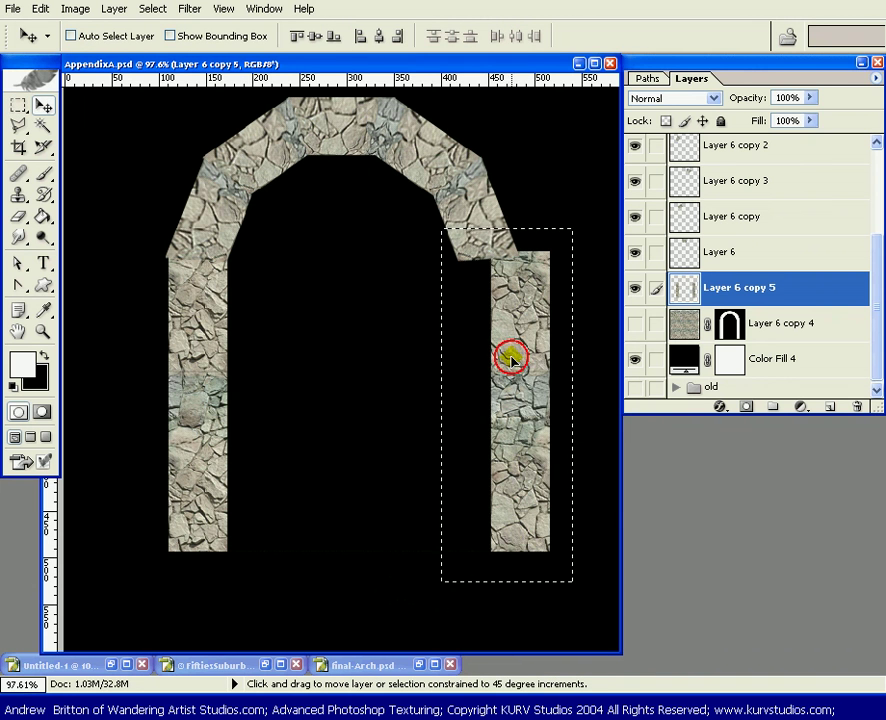
left_click_drag(510, 358, 484, 358)
key("ctrl+d")
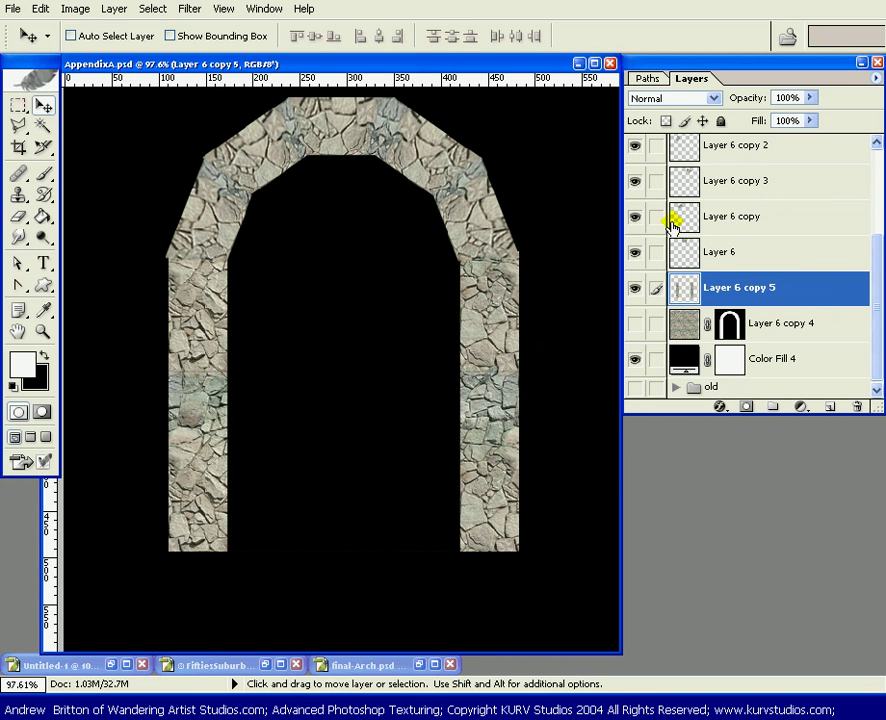
- Link the wedge blocks with the pillars and move the whole arch down, and merge only the wedge layers into Layer 6
left_click_drag(880, 256, 882, 236)
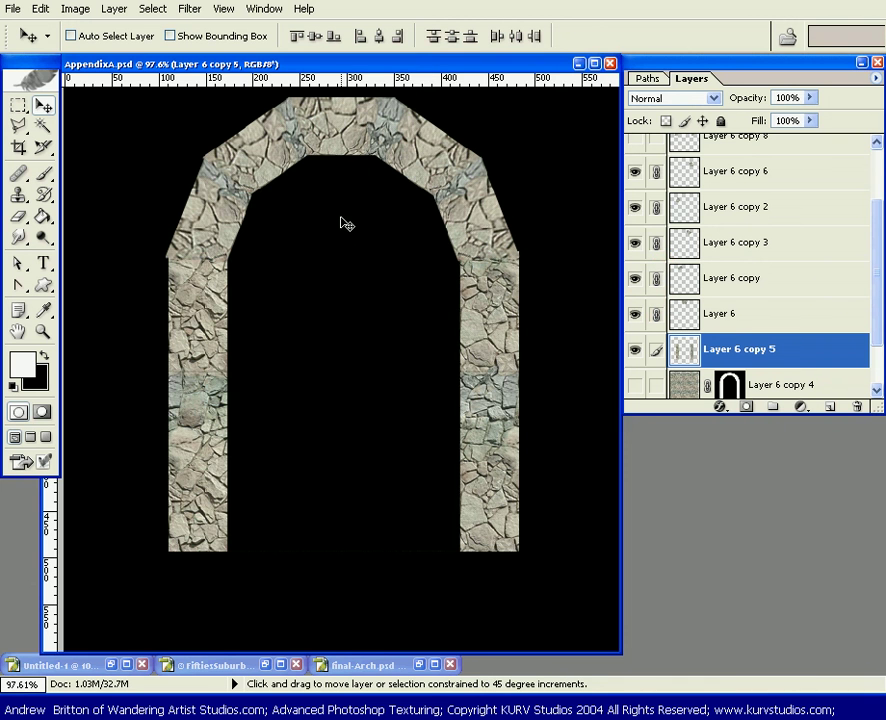
left_click_drag(344, 221, 340, 254)
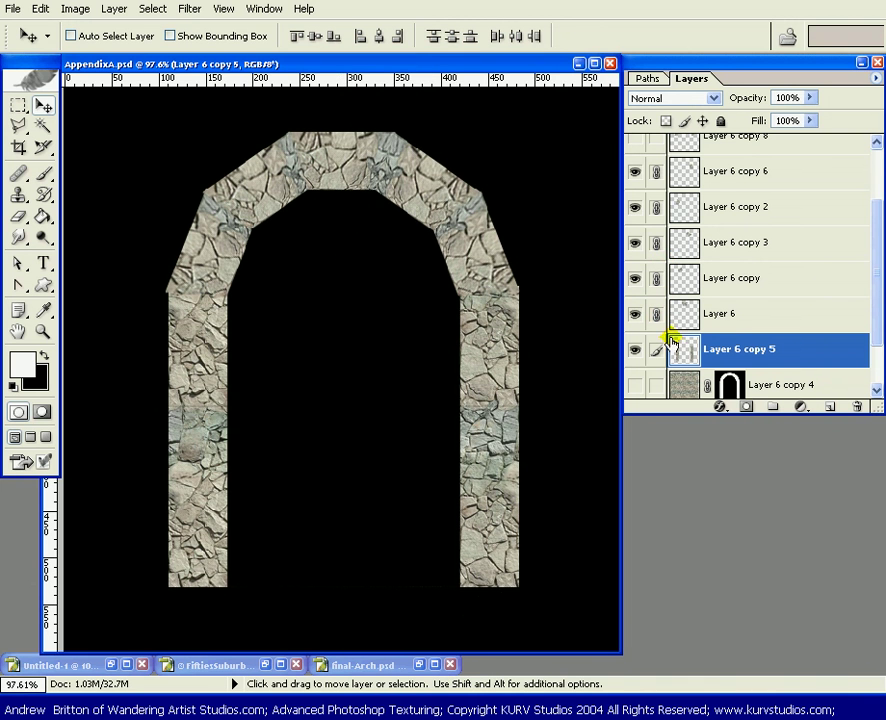
left_click(700, 313)
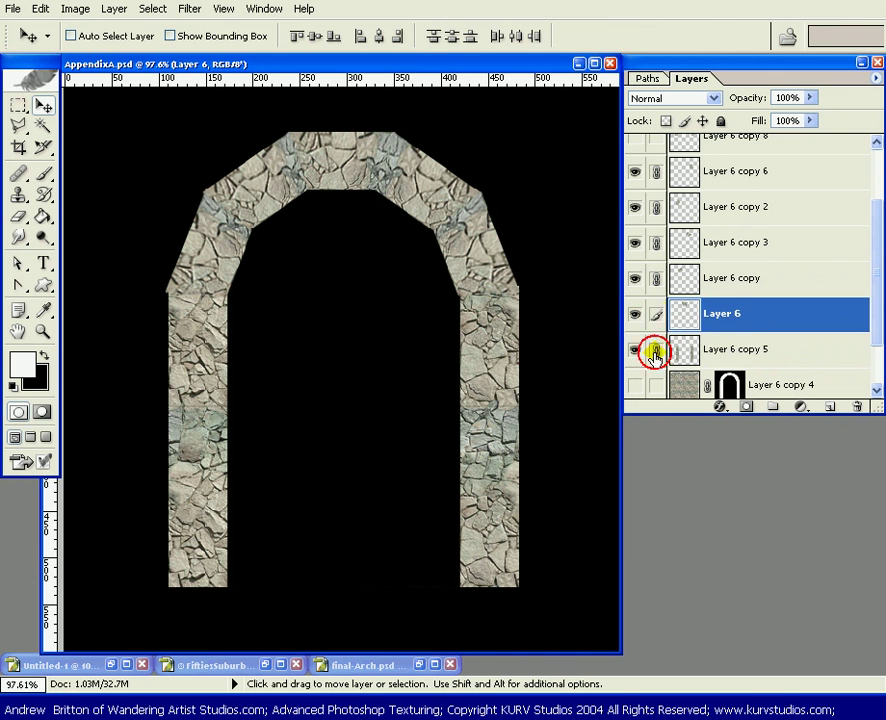
key("ctrl+e")
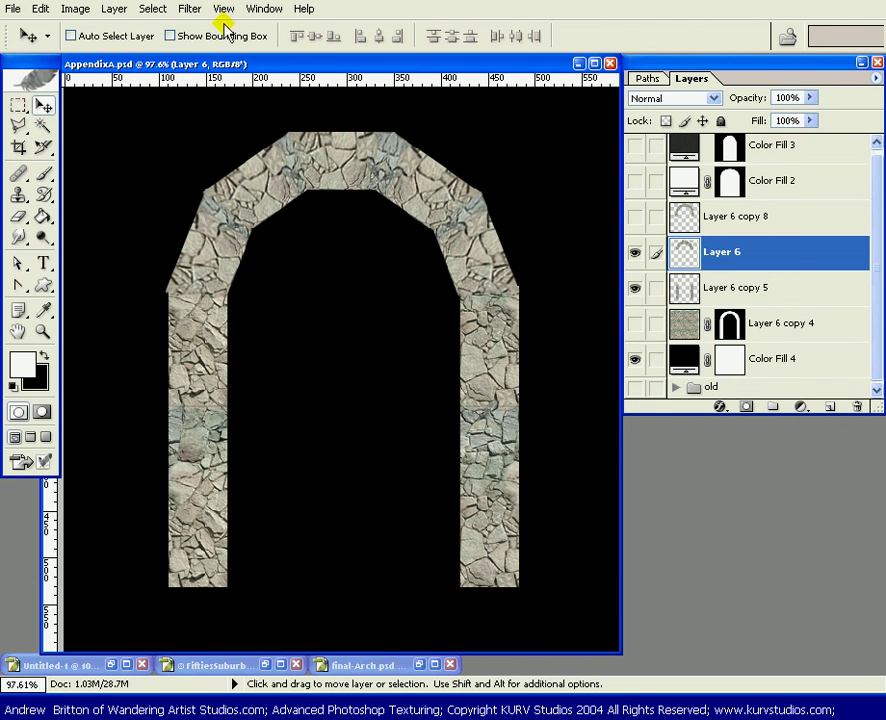
- Liquify Layer 6 with the 127-size forward warp brush, pushing the wedges' angular inner and outer edges into a smooth round curve
left_click(189, 9)
left_click(214, 87)
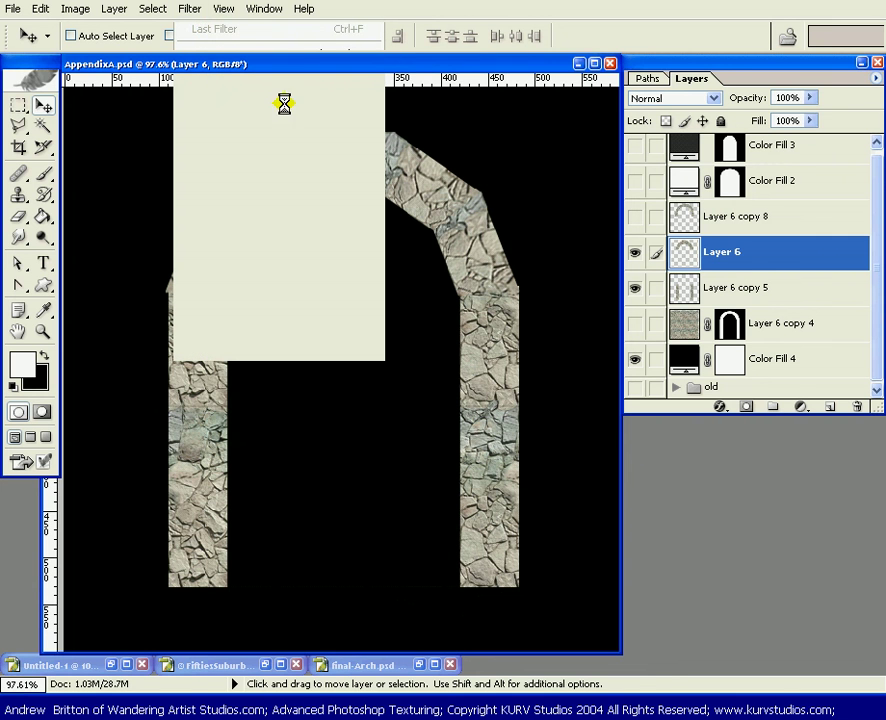
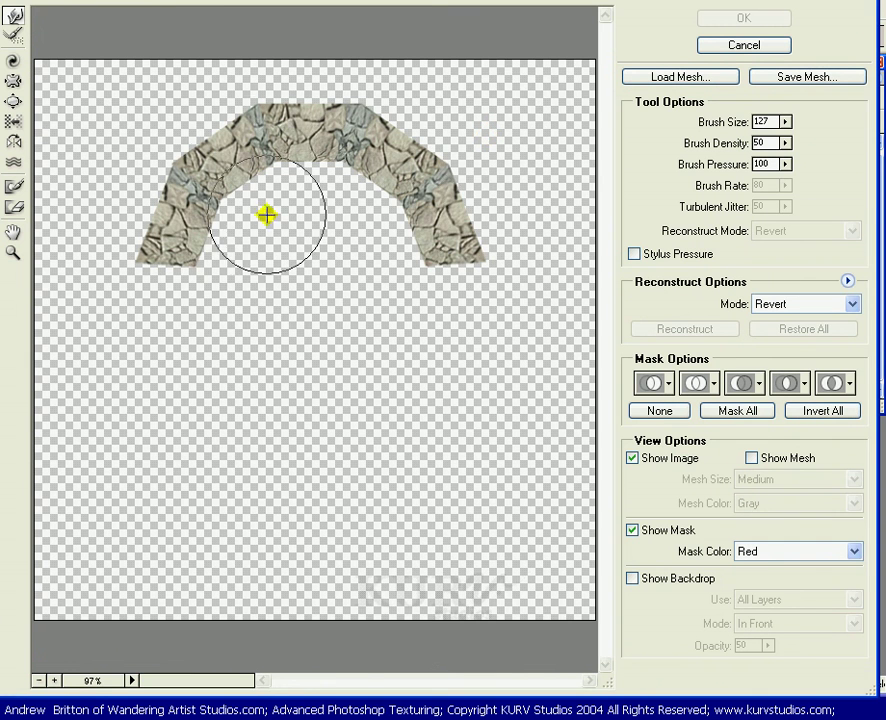
left_click_drag(266, 205, 252, 196)
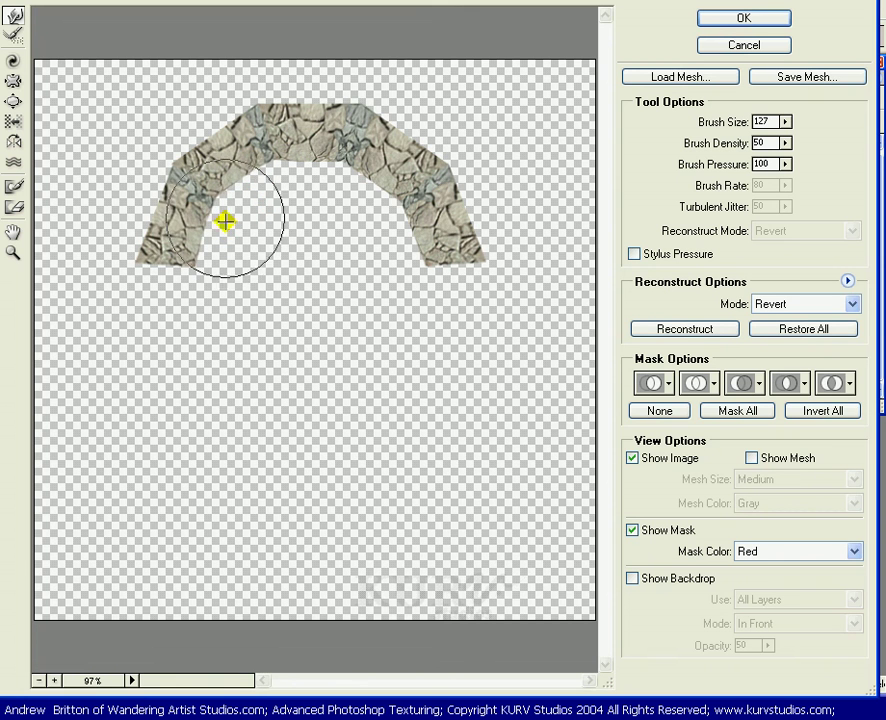
mouse_move(214, 139)
left_mouse_down()
mouse_move(176, 214)
mouse_move(171, 207)
mouse_move(303, 125)
mouse_move(303, 116)
mouse_move(398, 145)
mouse_move(395, 155)
mouse_move(401, 146)
mouse_move(434, 174)
mouse_move(460, 216)
mouse_move(473, 140)
left_mouse_up()
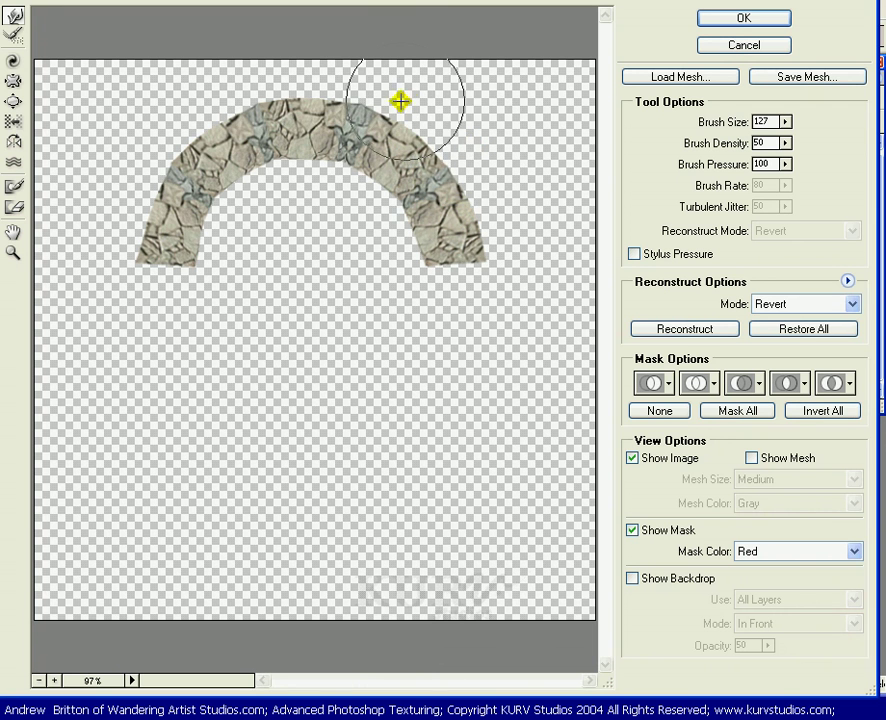
left_click(247, 87)
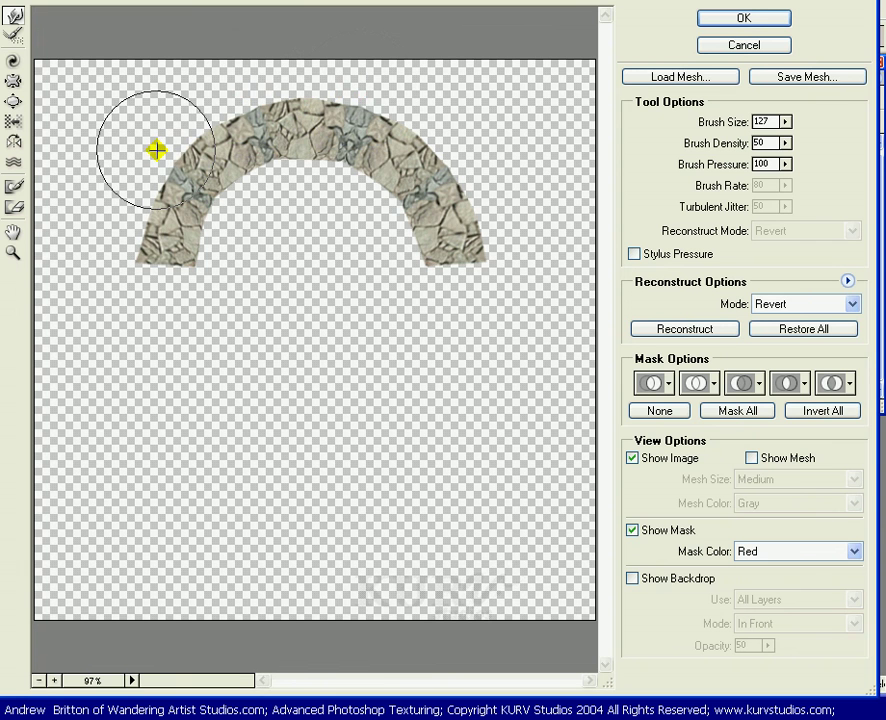
left_click(122, 236)
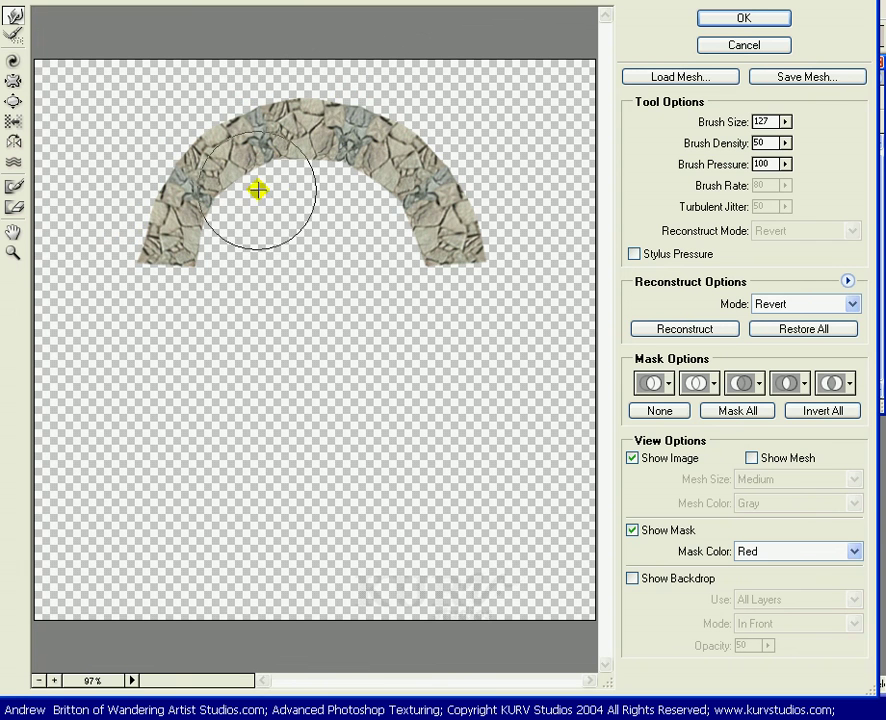
left_click_drag(256, 189, 257, 184)
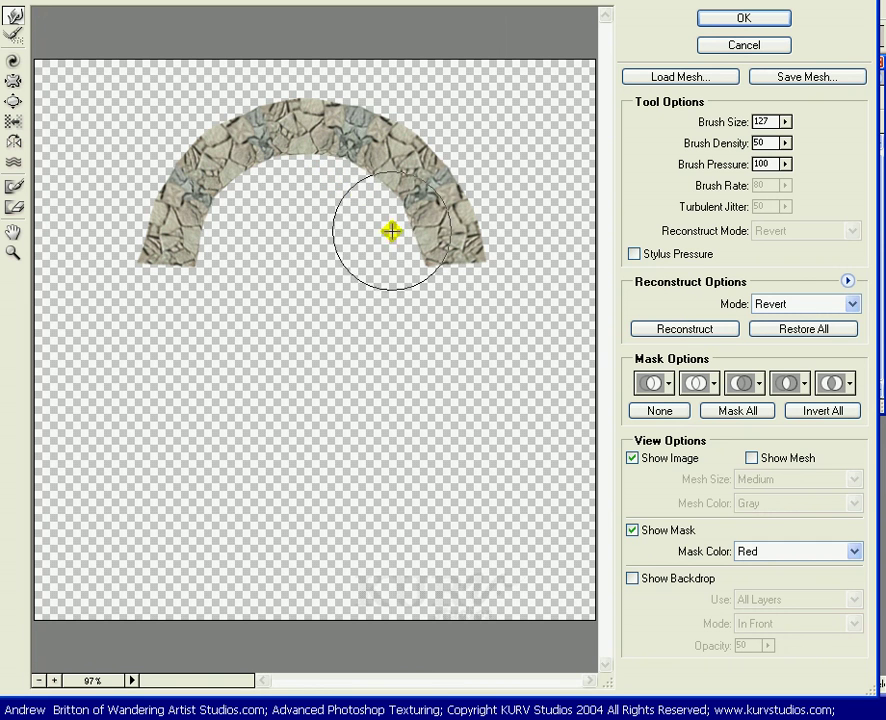
left_click(229, 231)
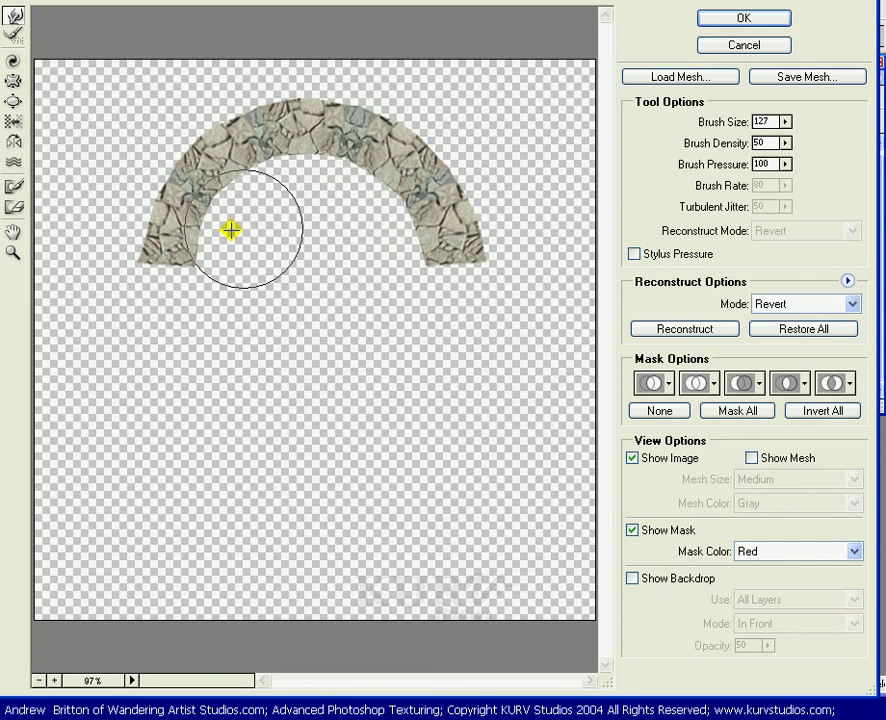
left_click(507, 194)
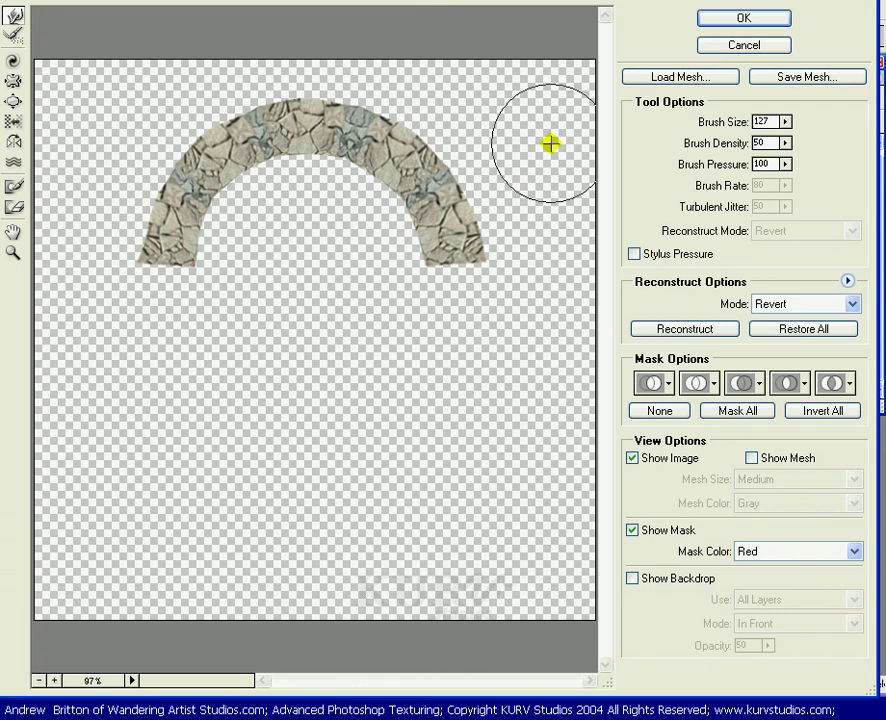
- Reduce the Liquify brush size to 97, refine the curve's inner edge and lower ends, and apply the distortion to Layer 6
left_click(785, 121)
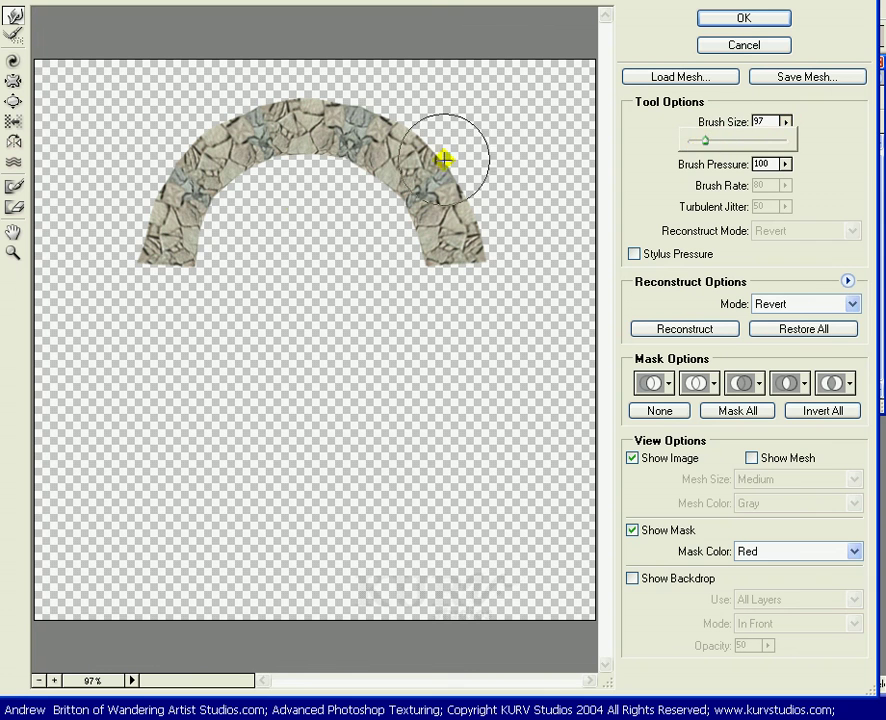
left_click(248, 197)
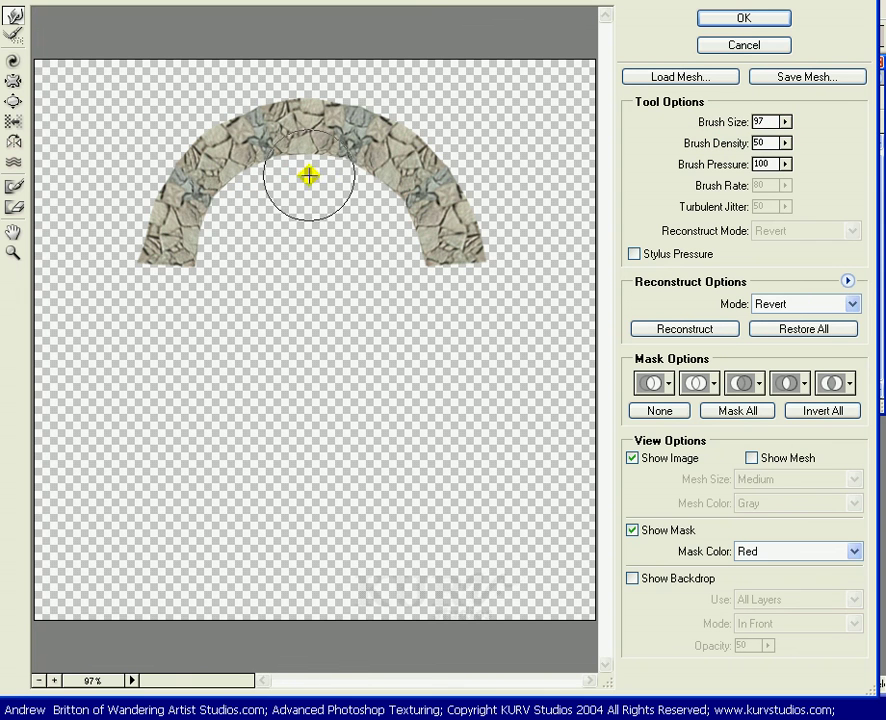
mouse_move(307, 175)
left_mouse_down()
mouse_move(367, 190)
mouse_move(400, 238)
left_mouse_up()
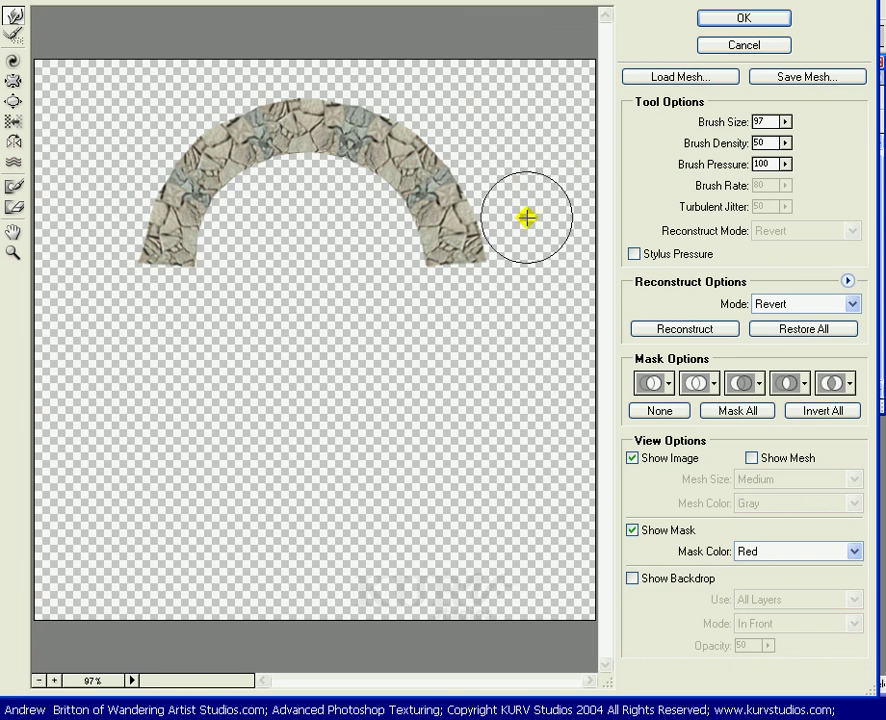
left_click_drag(106, 263, 110, 262)
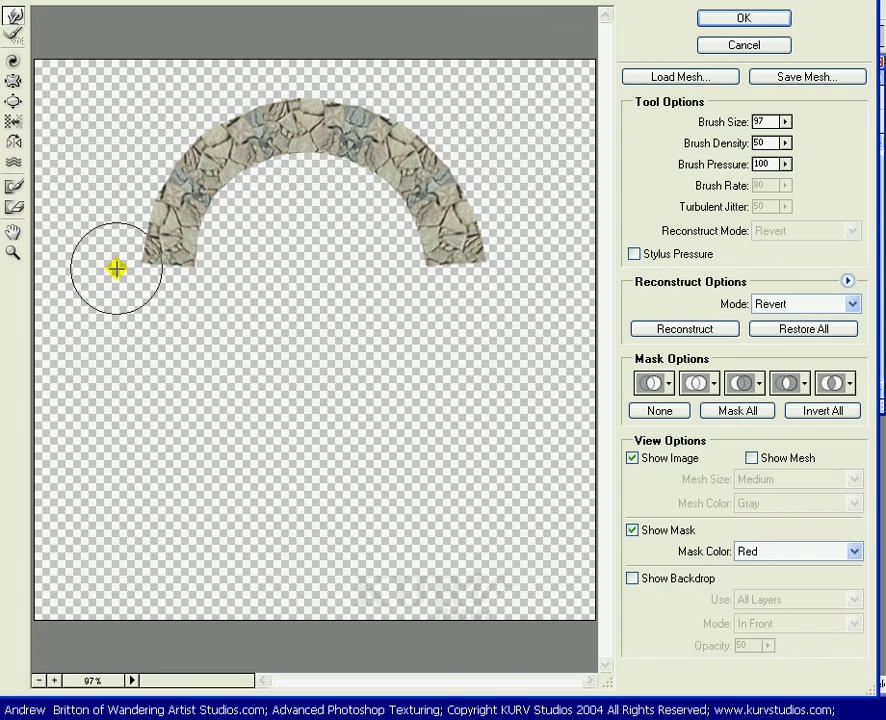
key("ctrl+z")
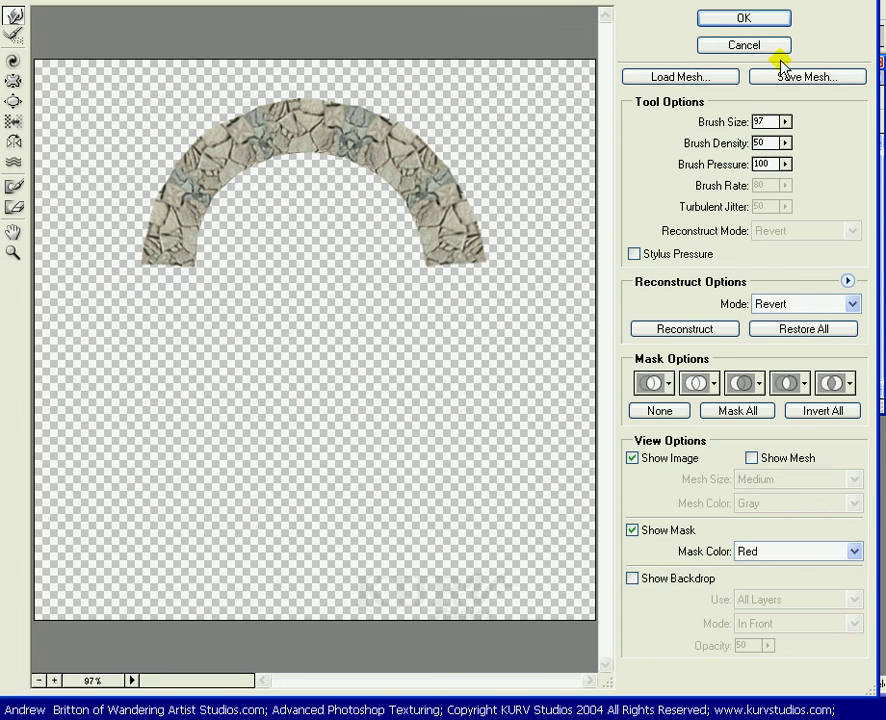
left_click(734, 16)
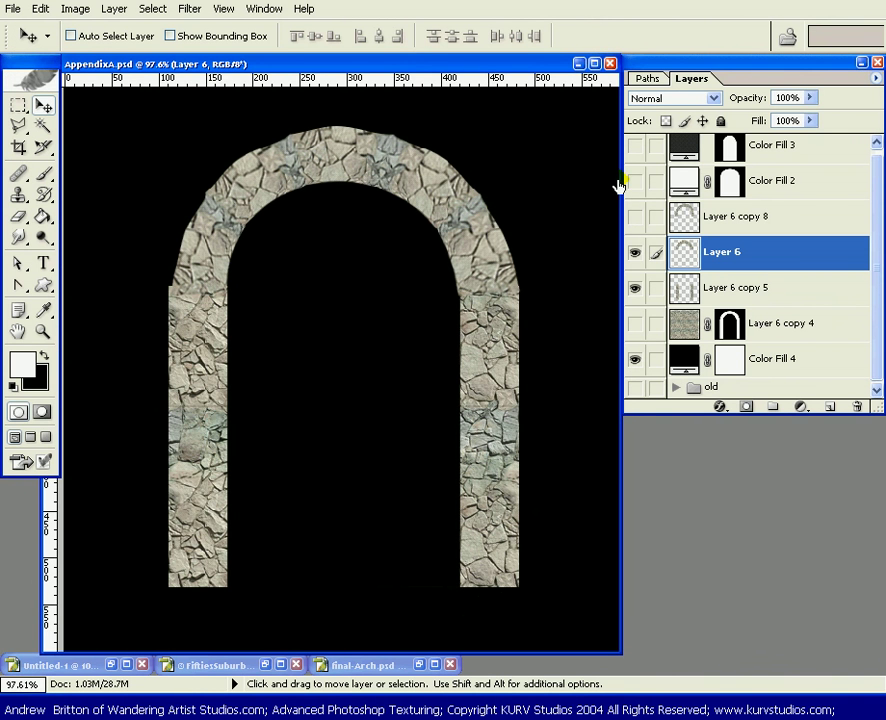
- Compare the arch versions on Layer 6 copy 8, Layer 6 and Layer 6 copy 4, leaving only Layer 6 visible over the black fill
left_click(634, 217)
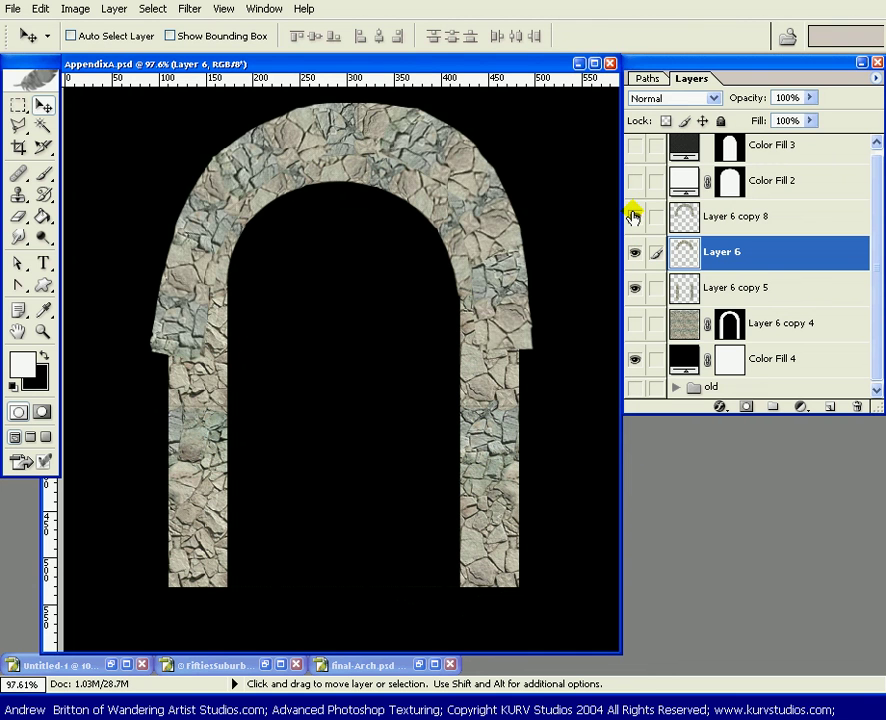
left_click(638, 222)
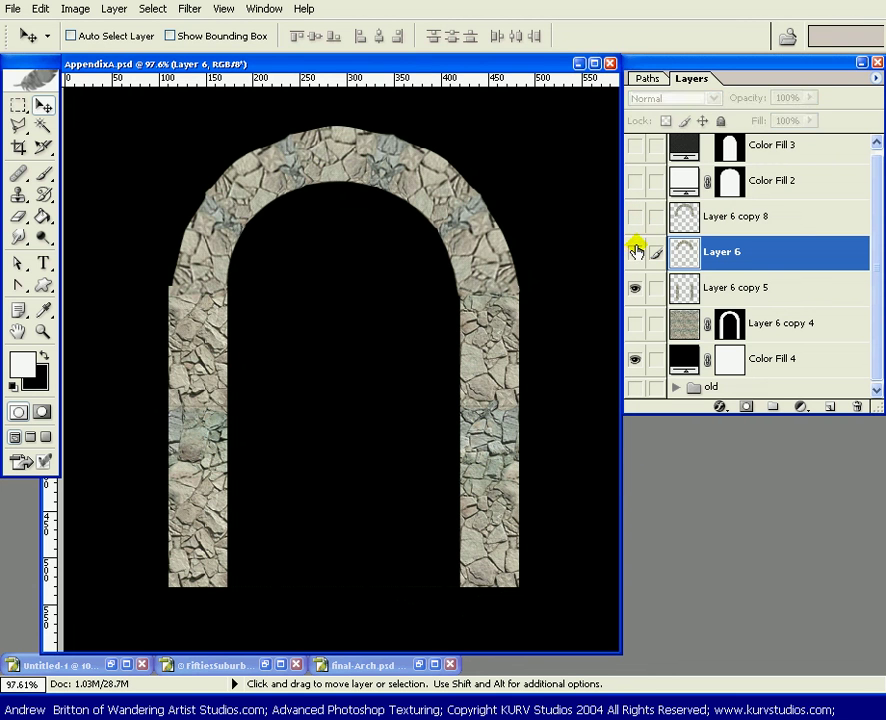
left_click(634, 252)
left_click(635, 254)
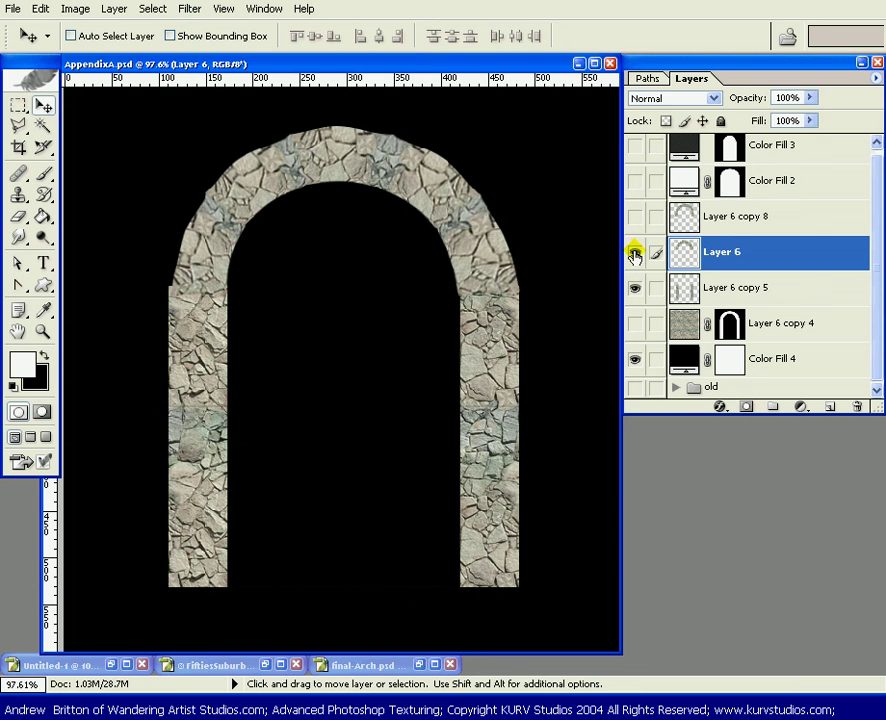
left_click(640, 258)
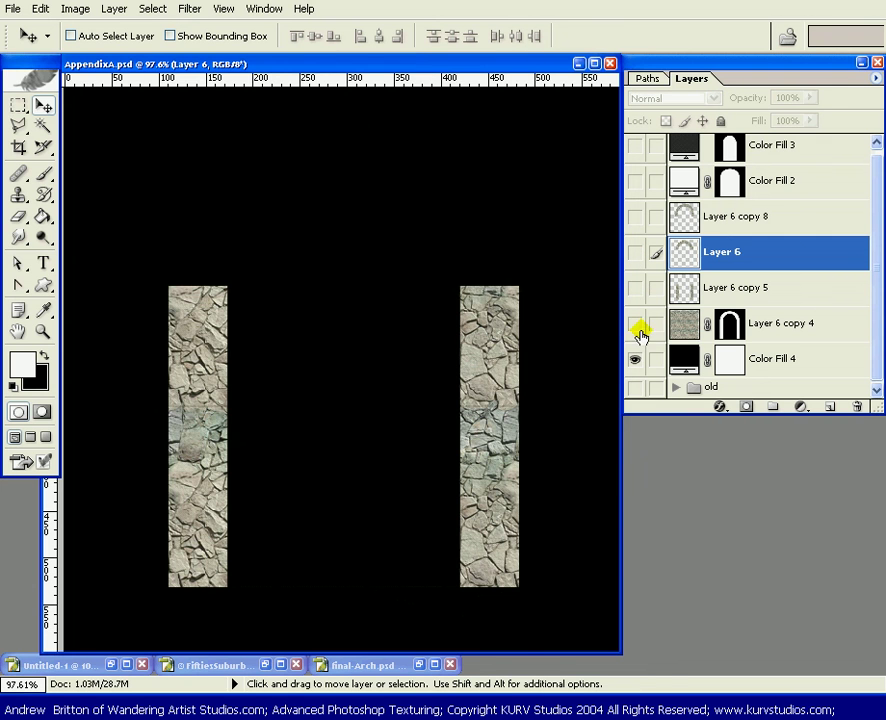
left_click(638, 325)
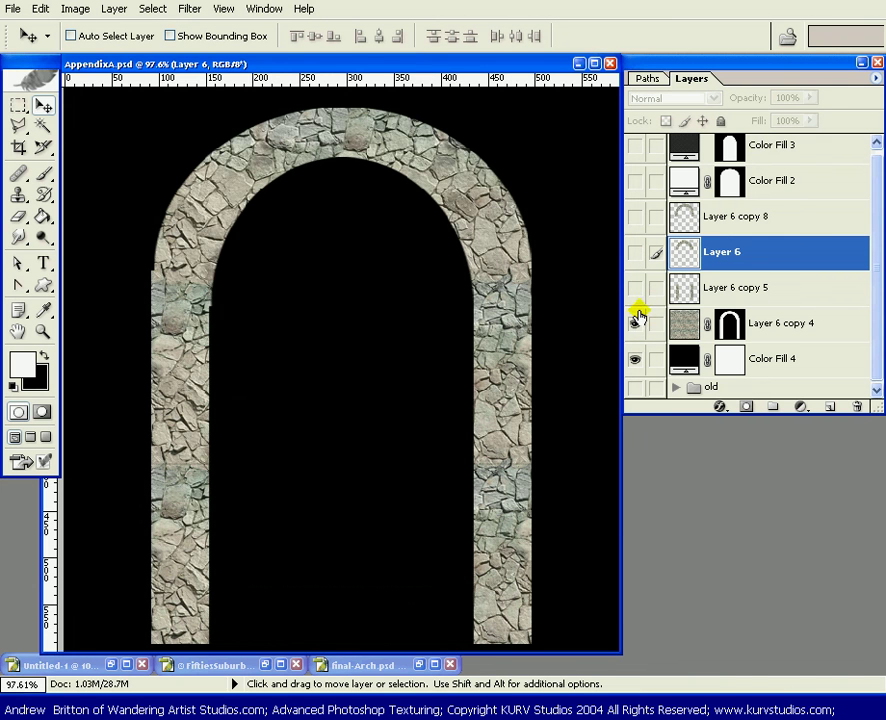
left_click(637, 255)
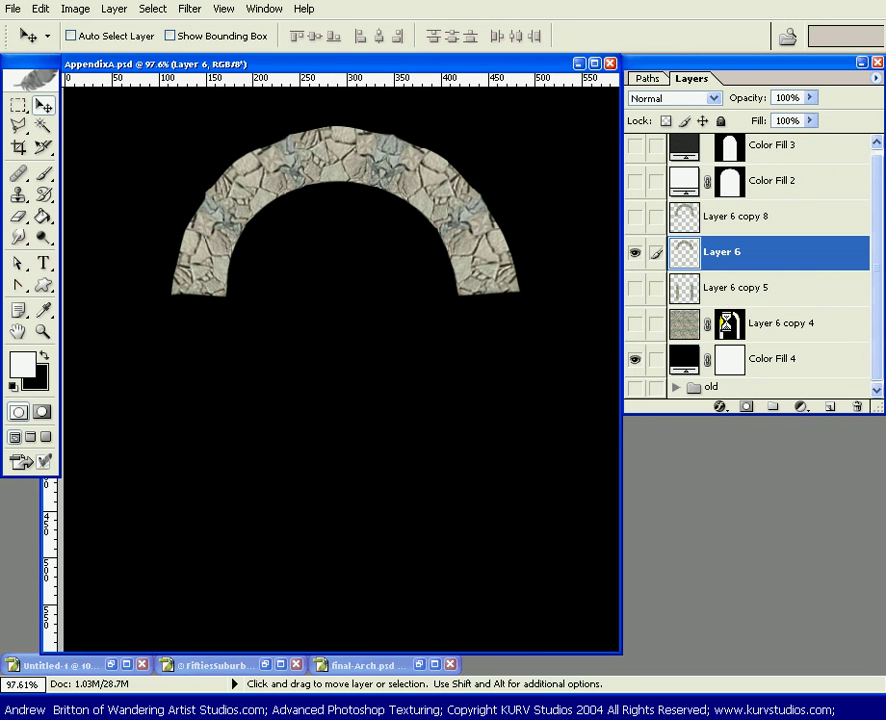
- Load Layer 6 copy 4's mask as a selection, align its outline with the curve's top, save it as an alpha channel and deselect
left_click(728, 322, "ctrl")
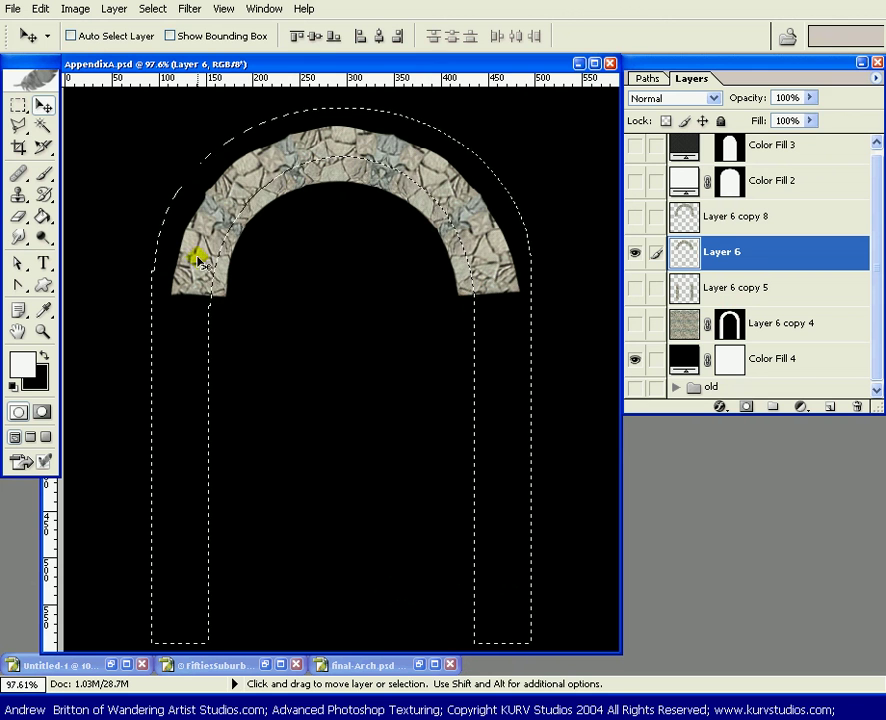
key("m")
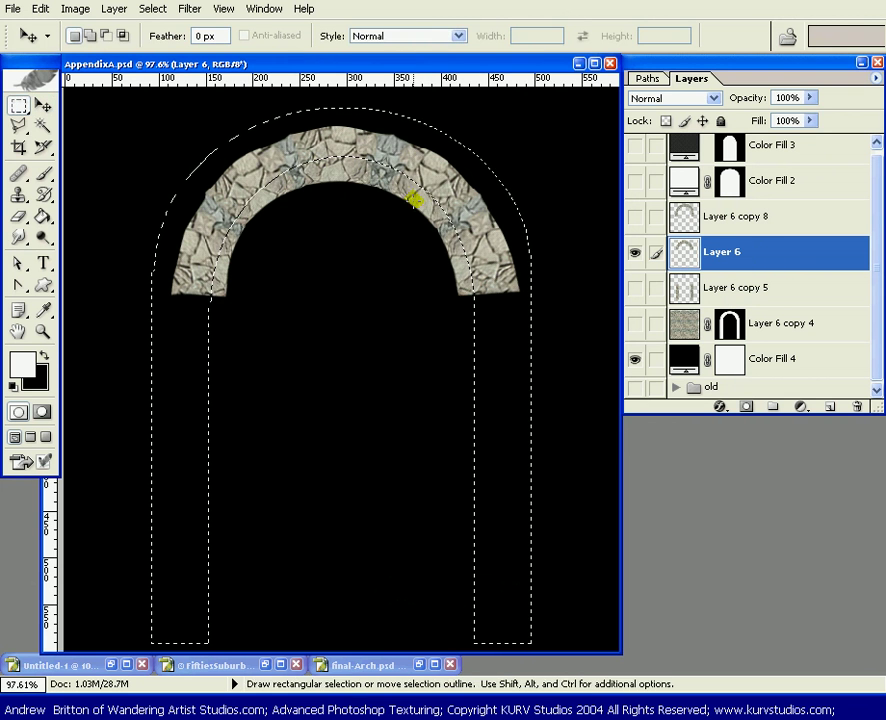
mouse_move(475, 198)
left_mouse_down()
mouse_move(474, 219)
mouse_move(475, 198)
left_mouse_up()
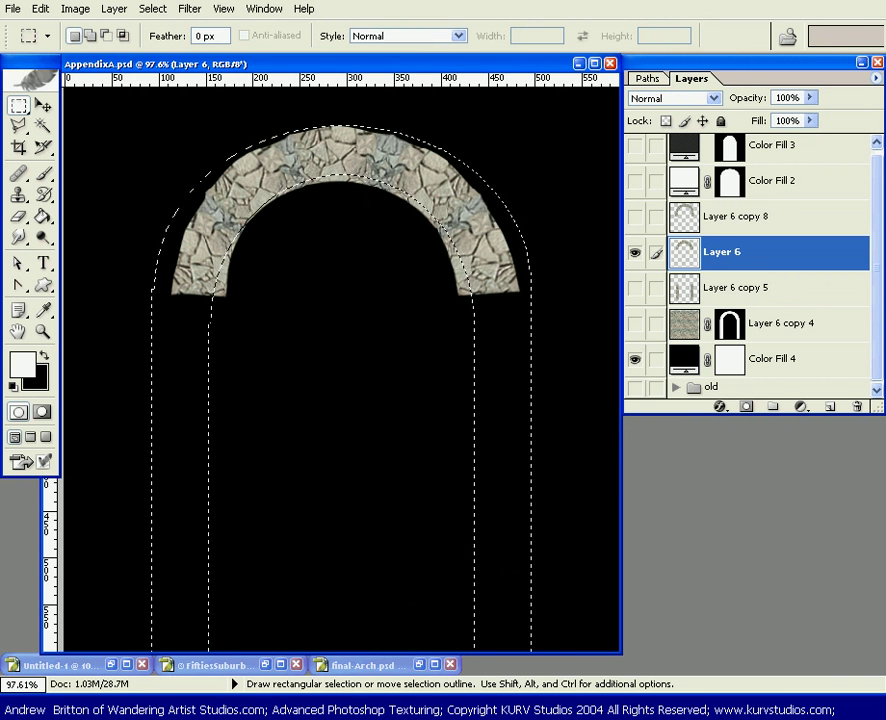
left_click_drag(2, 352, 682, 88)
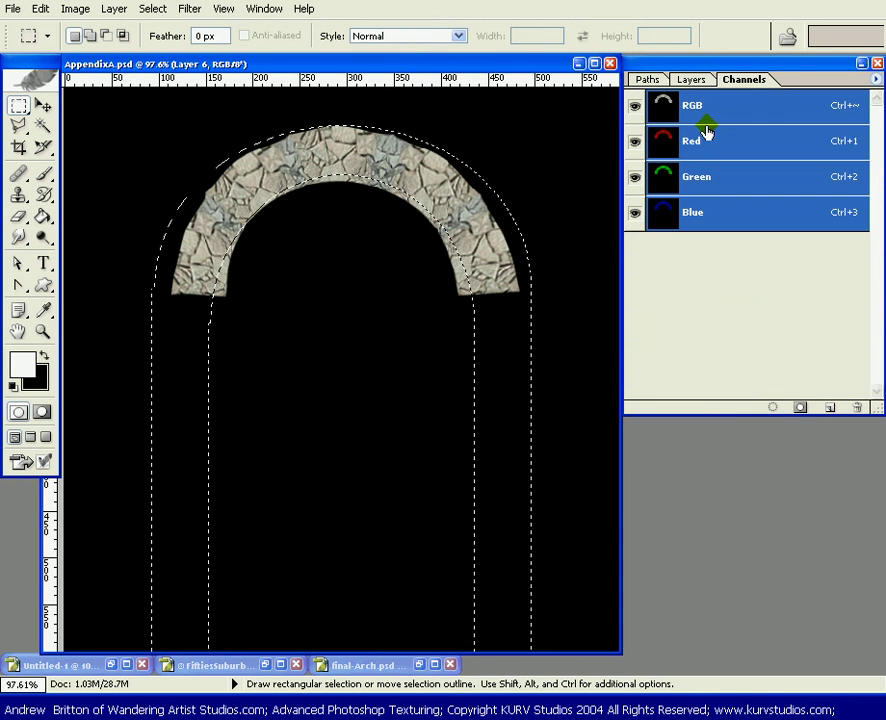
left_click(800, 408)
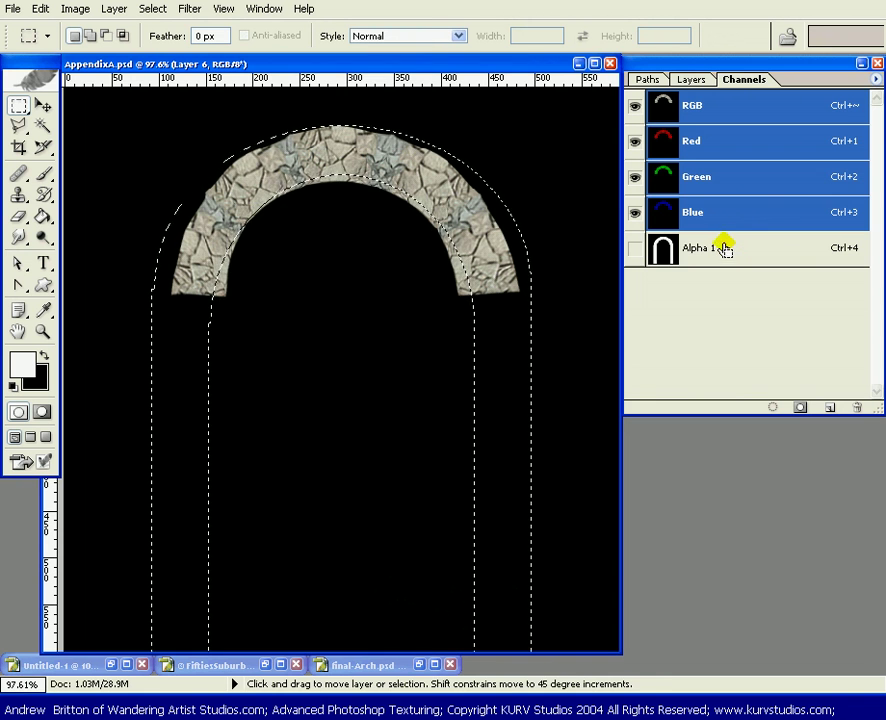
key("ctrl+d")
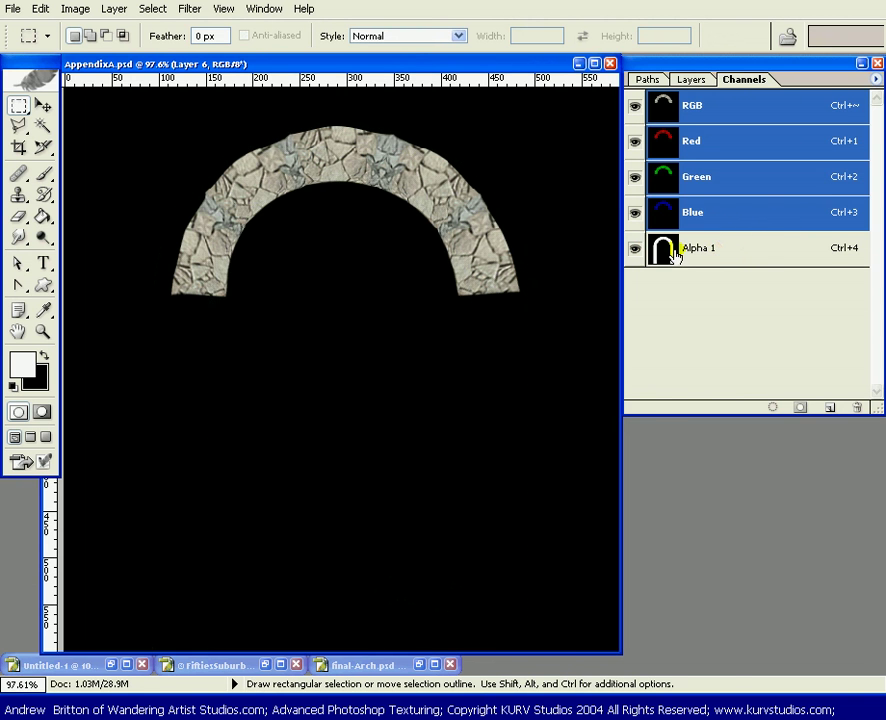
- Free-transform the arch in the Alpha 1 channel to about 84.8% width and 87.6% height, moving it up over the stone curve
left_click(735, 245)
key("ctrl+t")
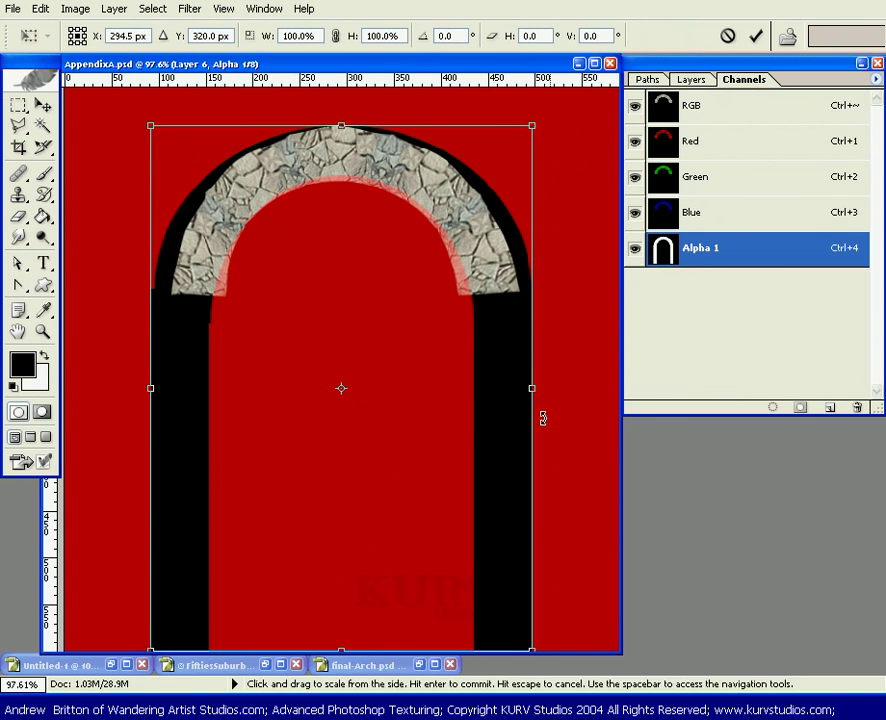
left_click_drag(537, 387, 511, 399)
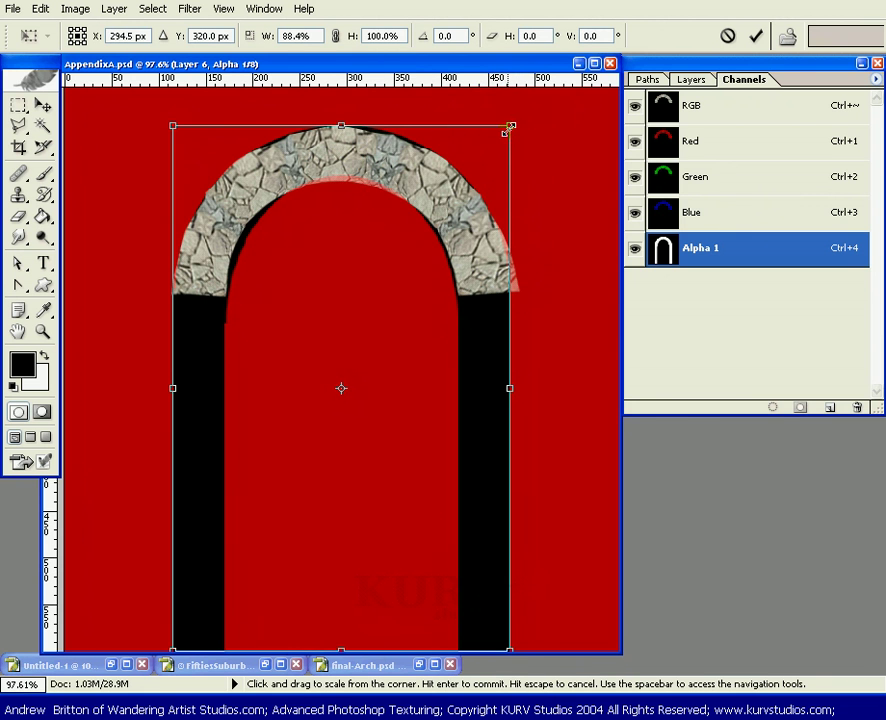
left_click_drag(509, 128, 480, 158)
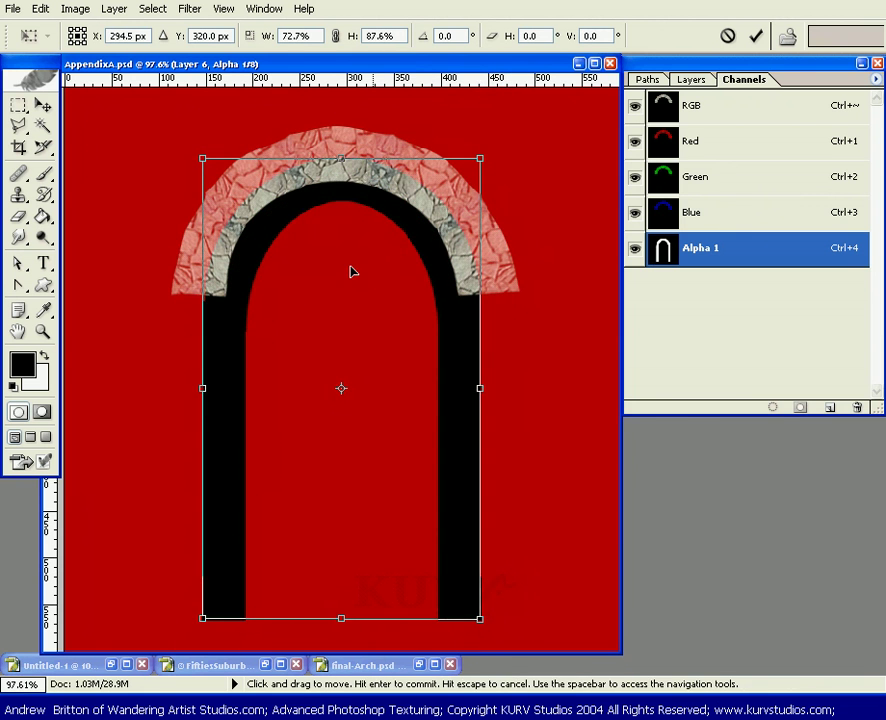
mouse_move(348, 266)
left_mouse_down()
mouse_move(350, 241)
mouse_move(335, 256)
left_mouse_up()
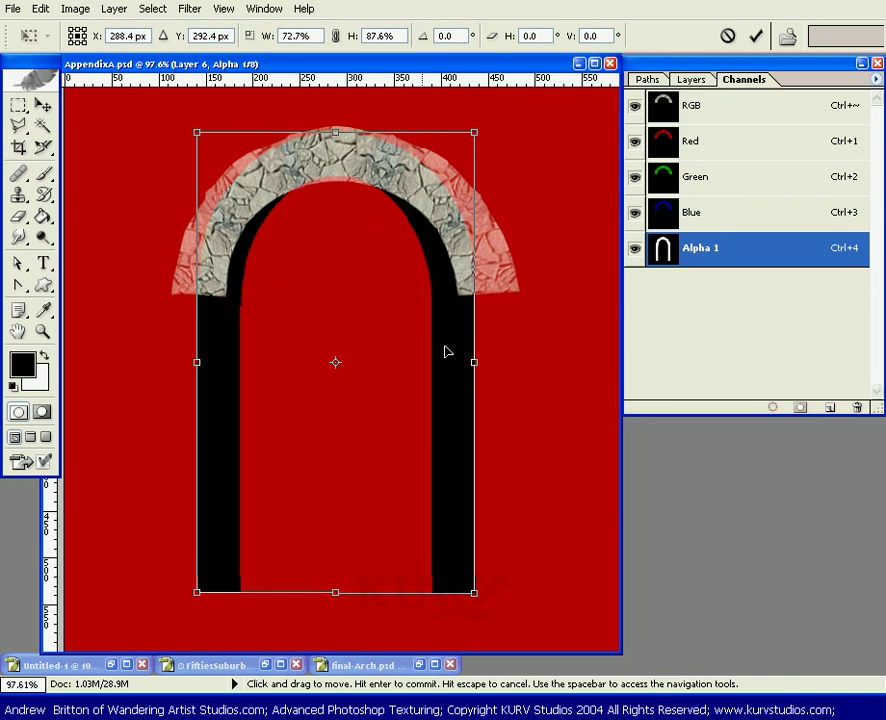
left_click_drag(471, 361, 493, 361)
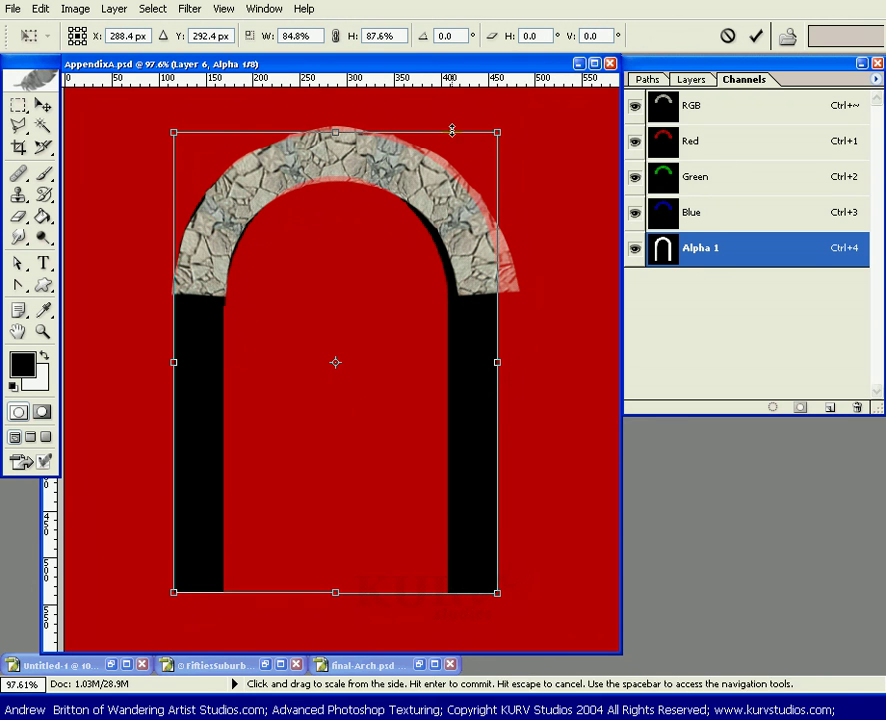
- Refine the Alpha 1 arch's fit over the stone curve with 86.3% width and 72.2% height, and commit the transform
left_click_drag(497, 132, 472, 170)
left_click_drag(344, 252, 343, 237)
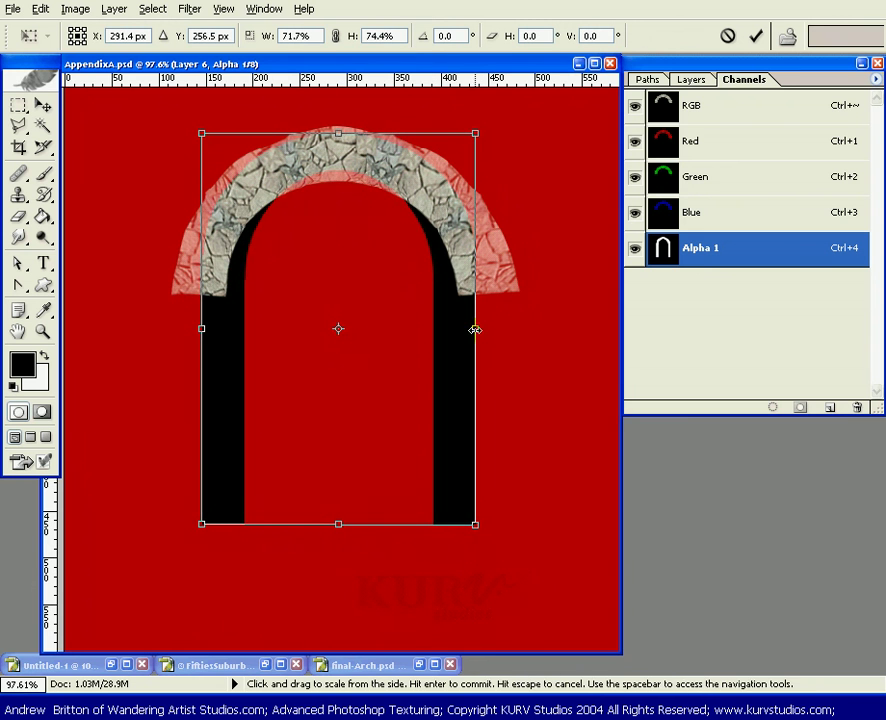
left_click_drag(475, 329, 497, 326)
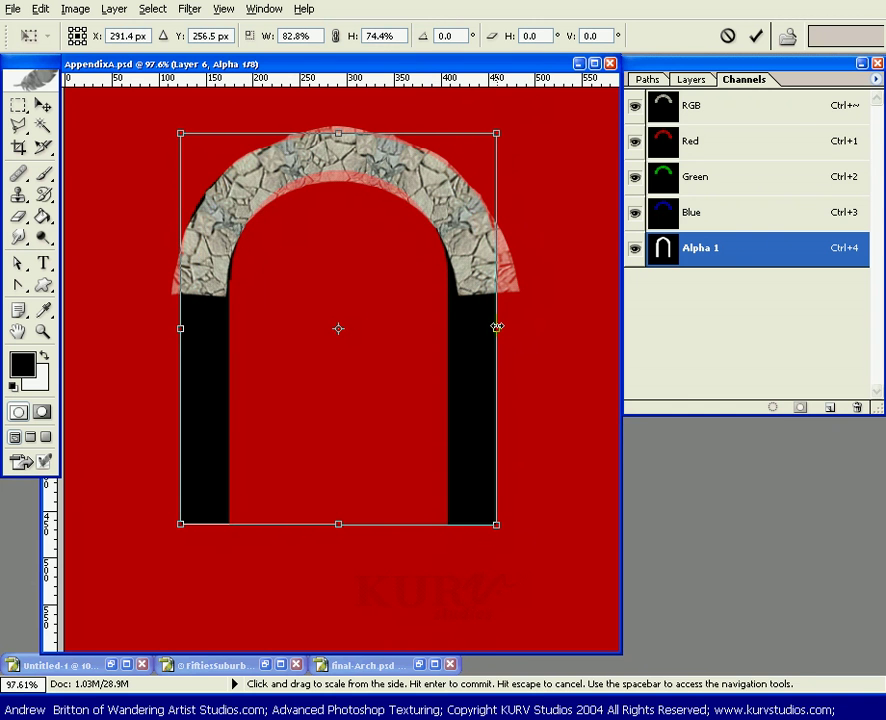
left_click_drag(340, 137, 337, 144)
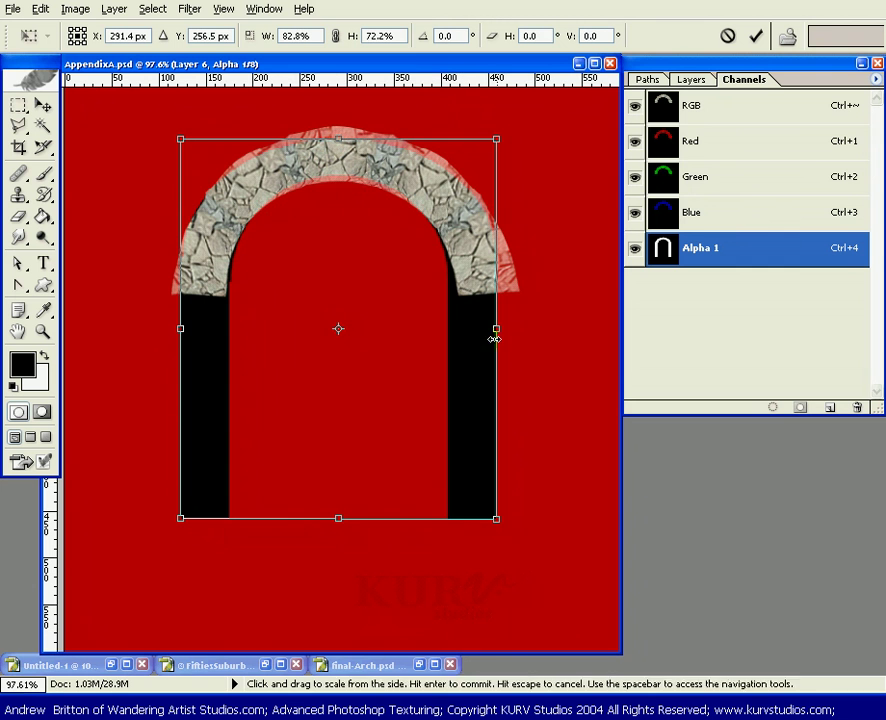
left_click_drag(497, 329, 505, 330)
mouse_move(366, 276)
left_mouse_down()
mouse_move(374, 277)
mouse_move(366, 276)
left_mouse_up()
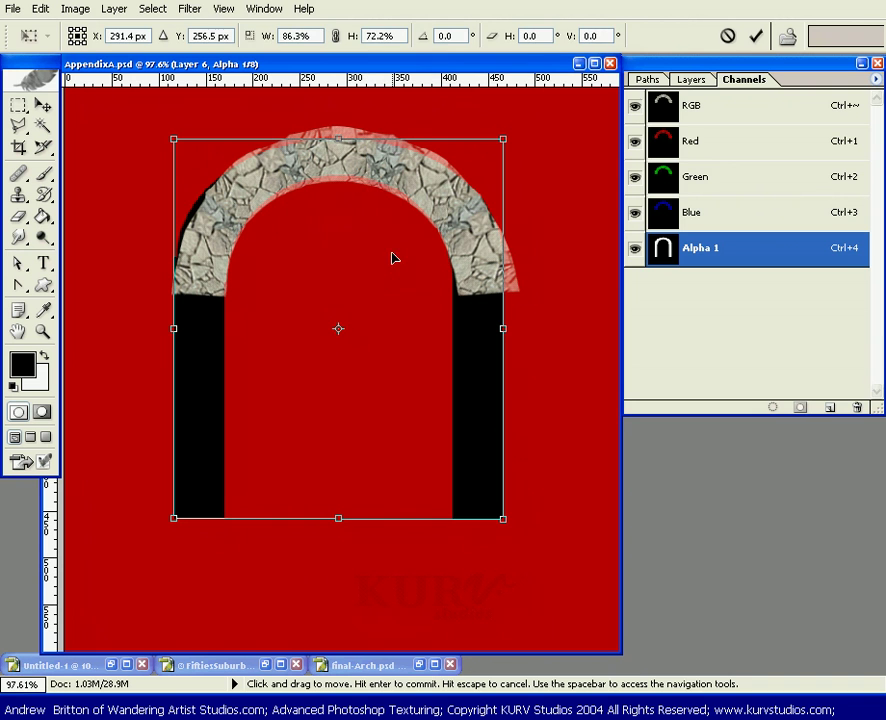
key("Return")
- Load the Alpha 1 channel as a selection and add it to Layer 6 as a layer mask
left_click(647, 80)
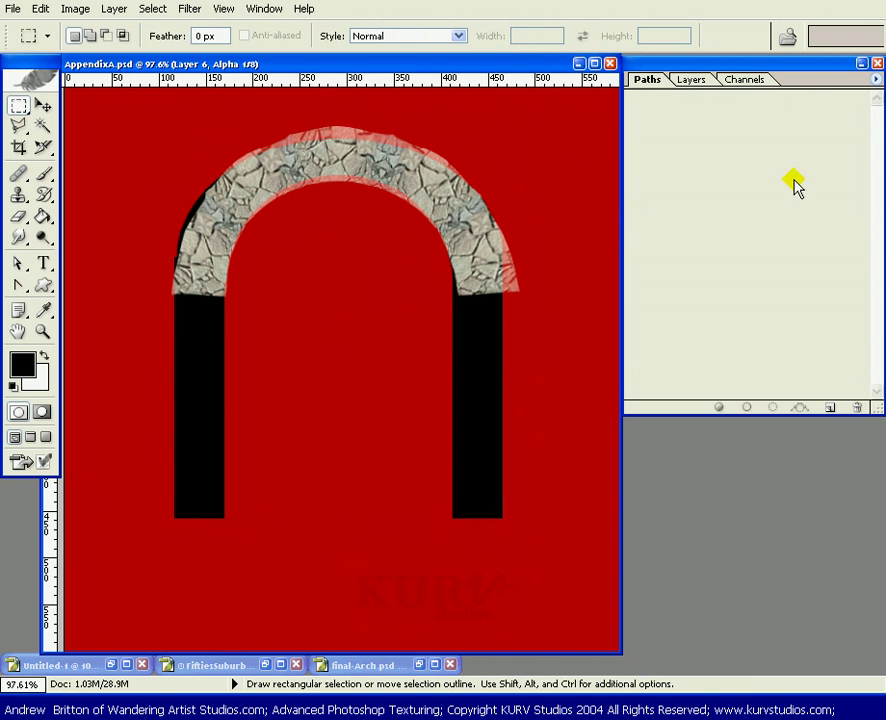
left_click(716, 80)
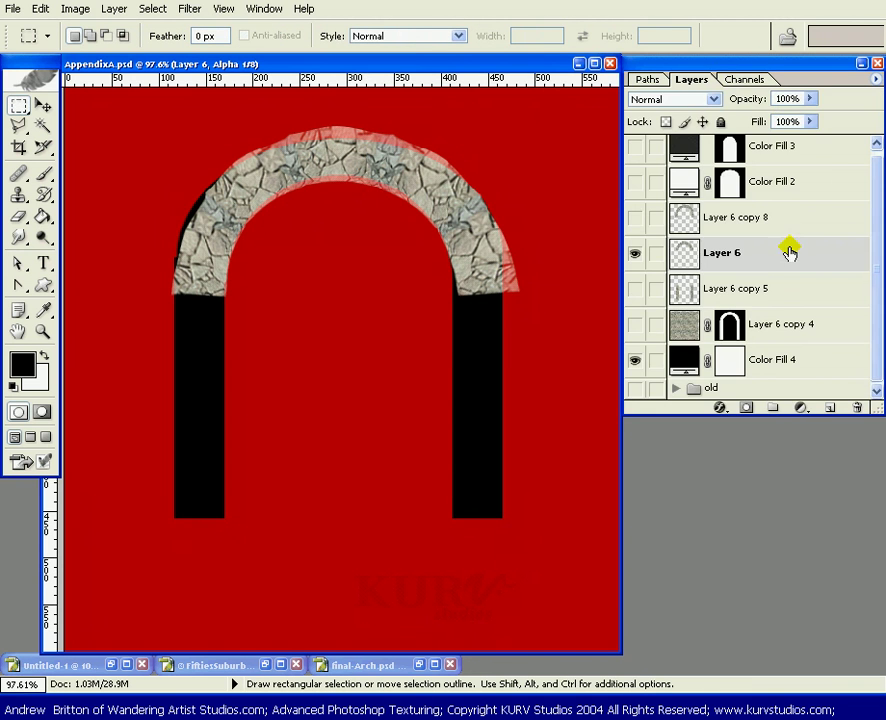
left_click(755, 259)
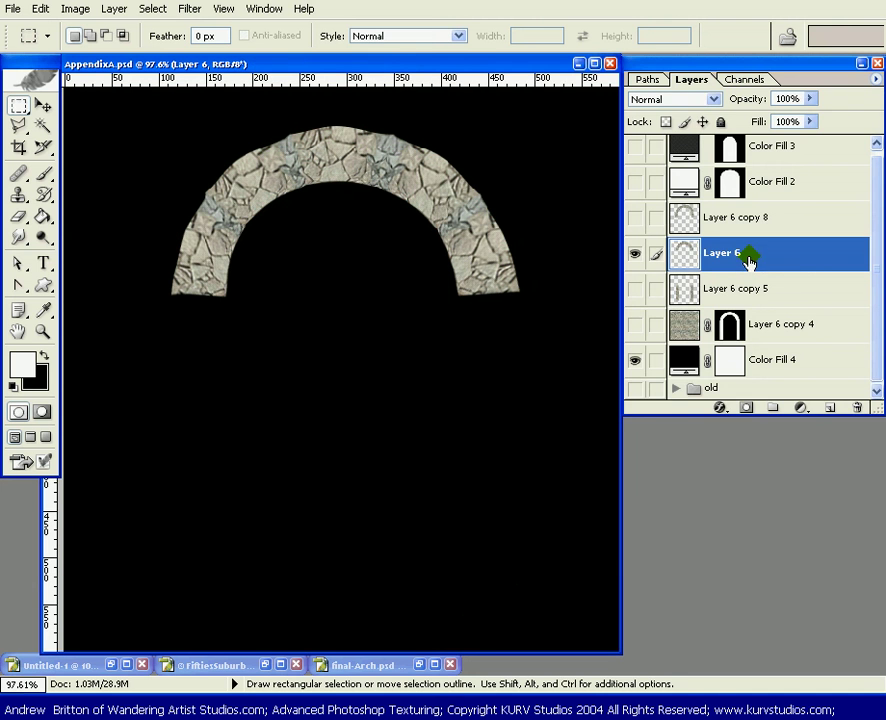
left_click(744, 80)
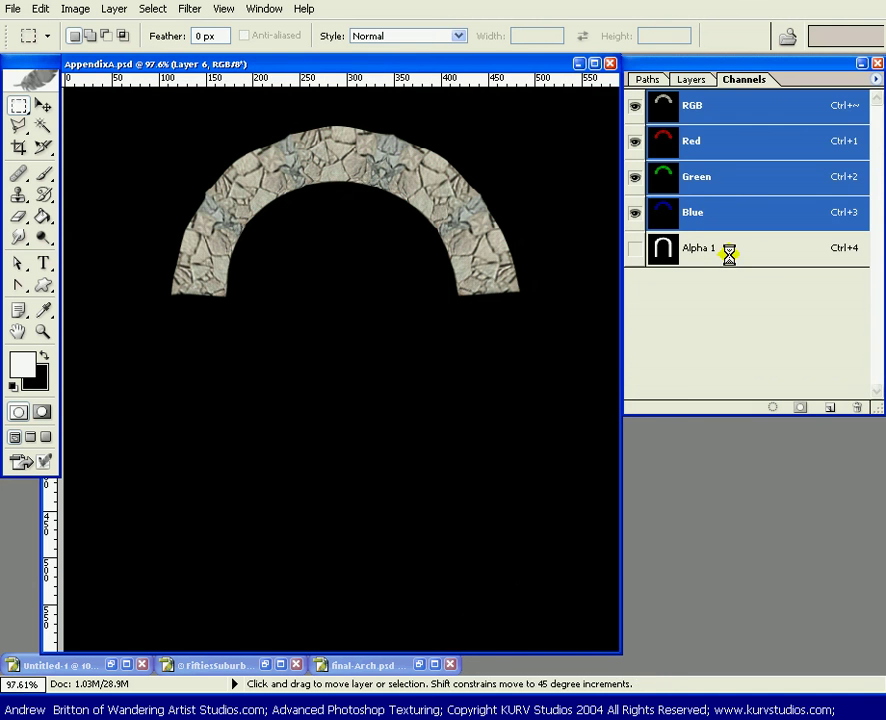
left_click(728, 251, "ctrl")
left_click(659, 80)
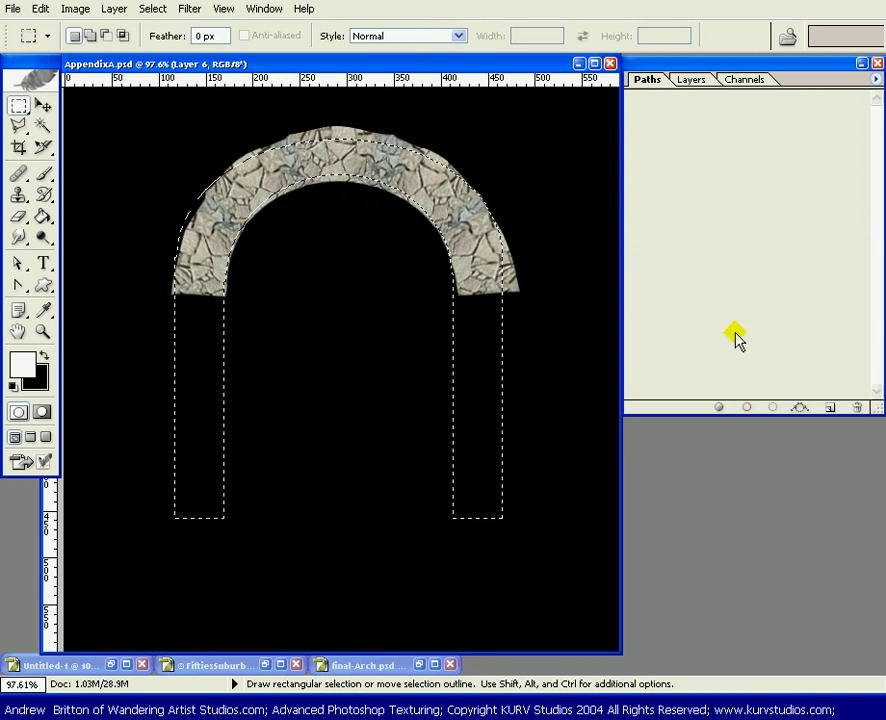
left_click(690, 80)
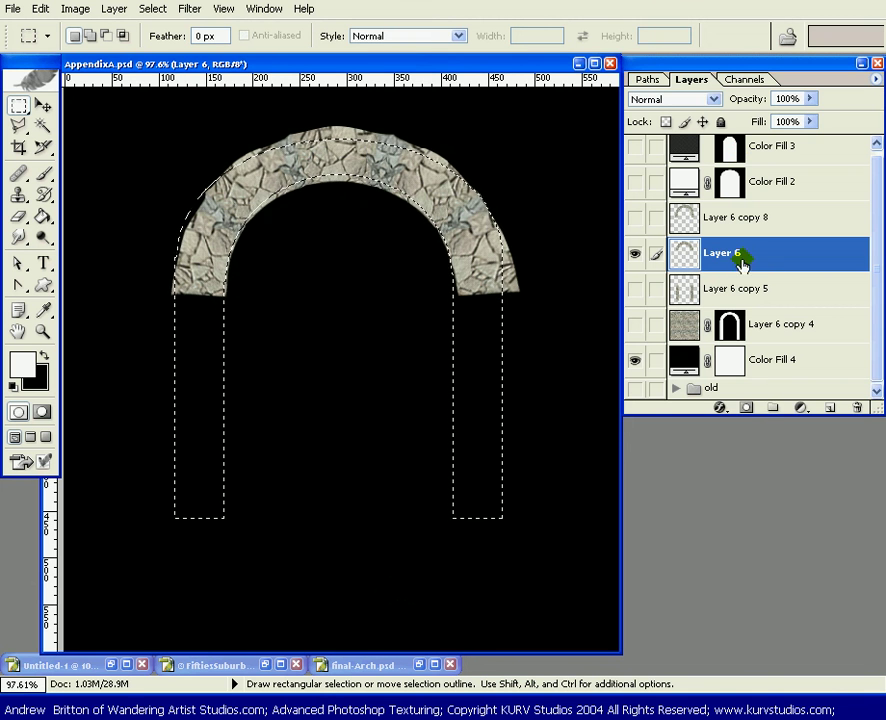
left_click(746, 407)
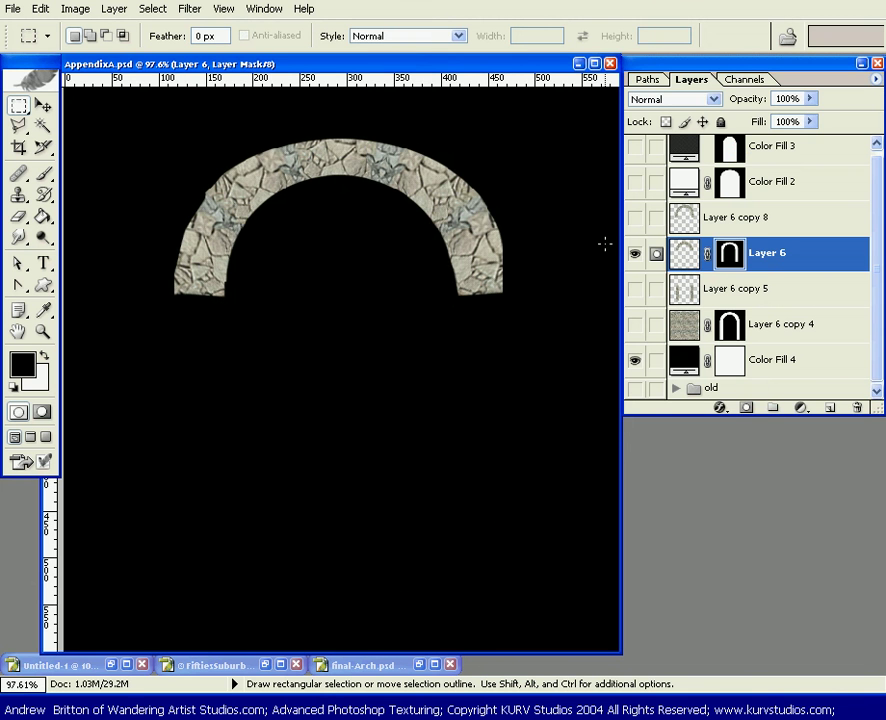
key("v")
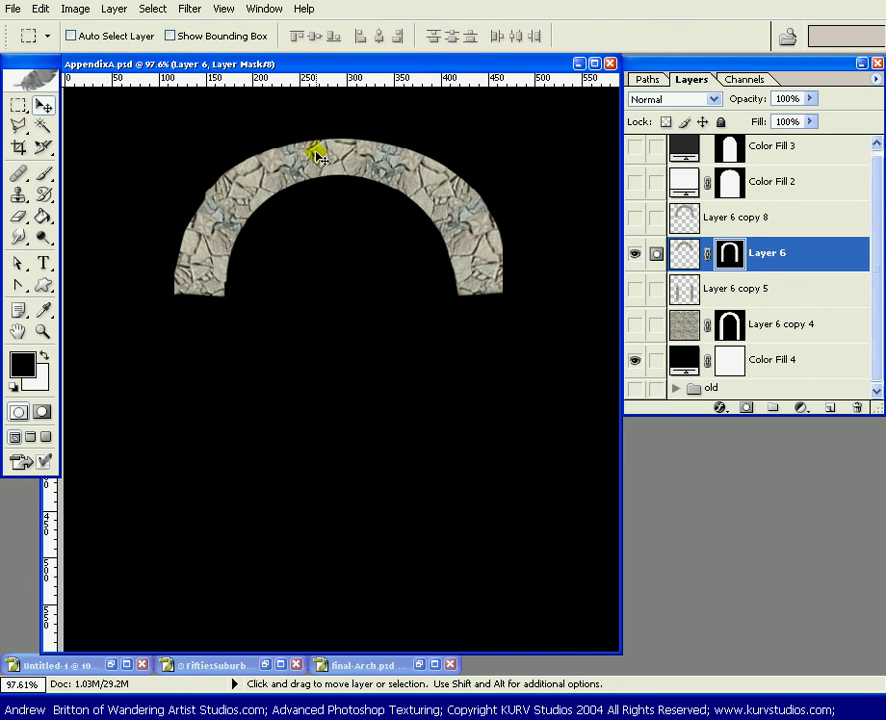